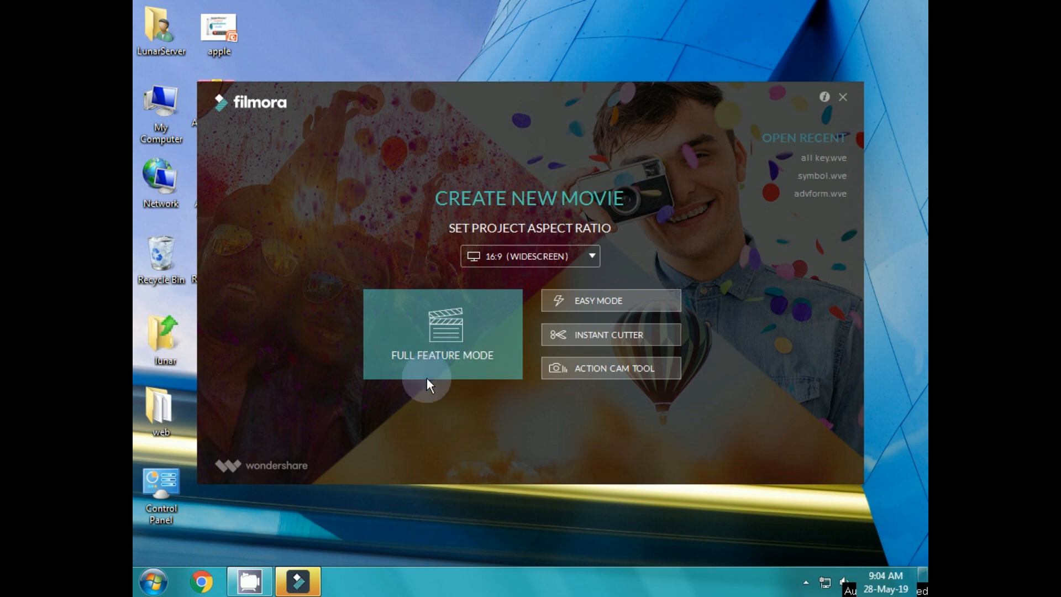
# - Create a new 16:9 widescreen movie in full feature mode and browse the media album
pyautogui.click(448, 351)
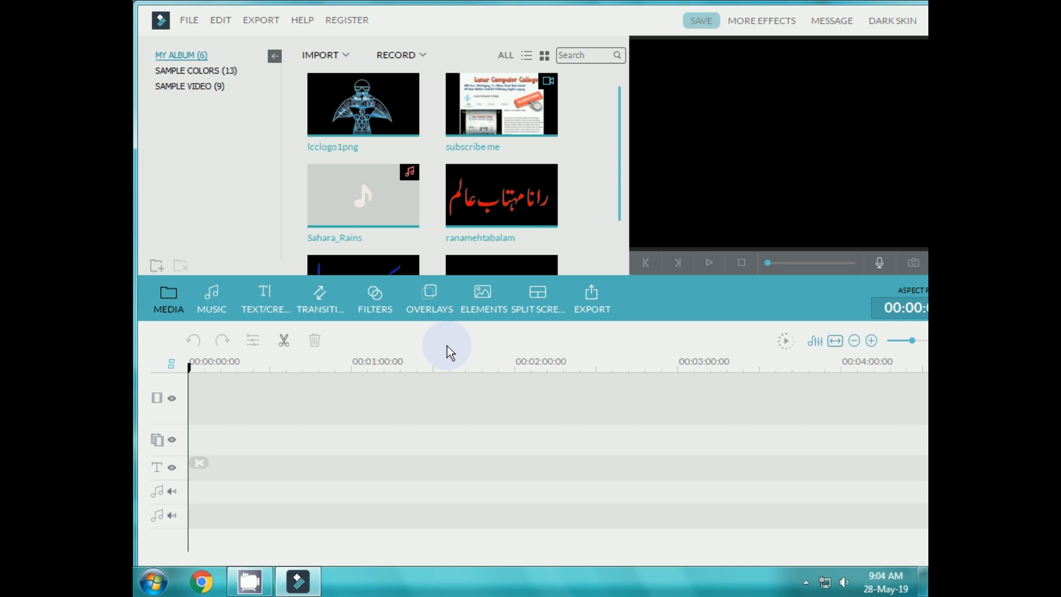
pyautogui.moveTo(619, 155); pyautogui.dragTo(621, 105)
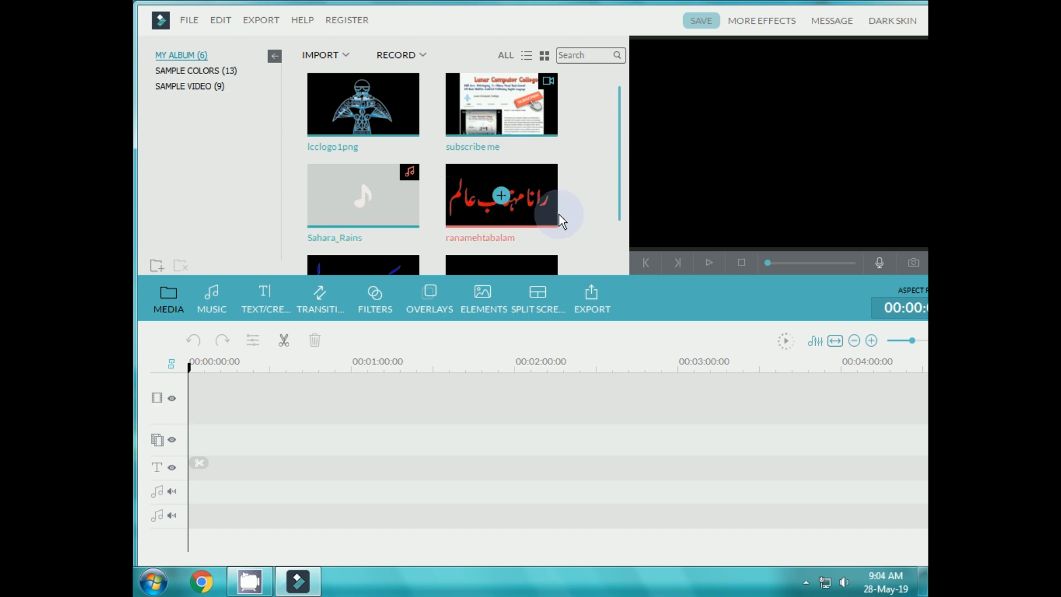
pyautogui.moveTo(618, 150)
pyautogui.mouseDown()
pyautogui.moveTo(613, 235)
pyautogui.moveTo(614, 139)
pyautogui.mouseUp()
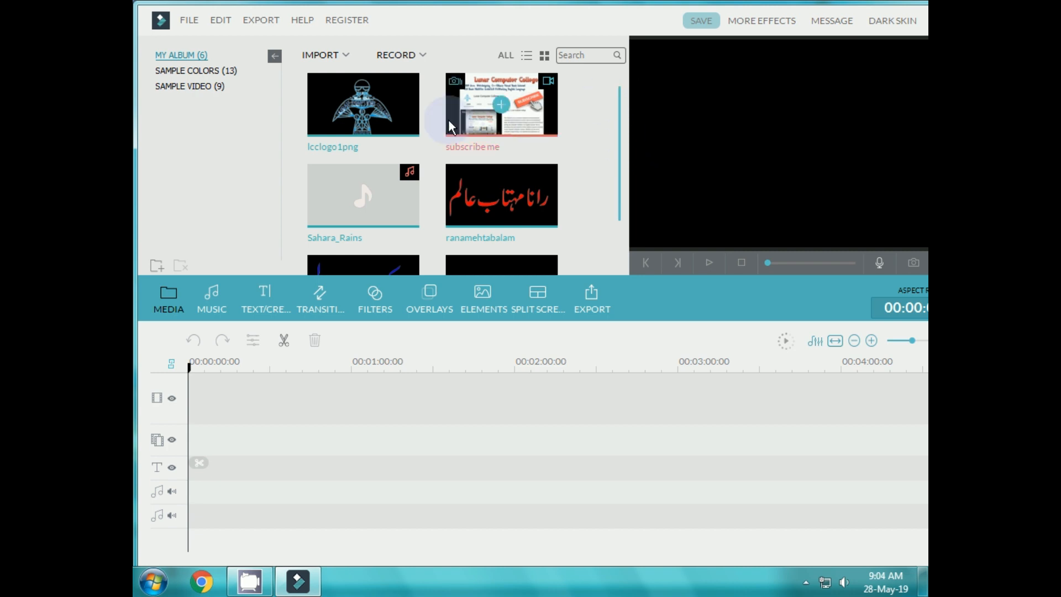
pyautogui.moveTo(619, 158); pyautogui.dragTo(627, 123)
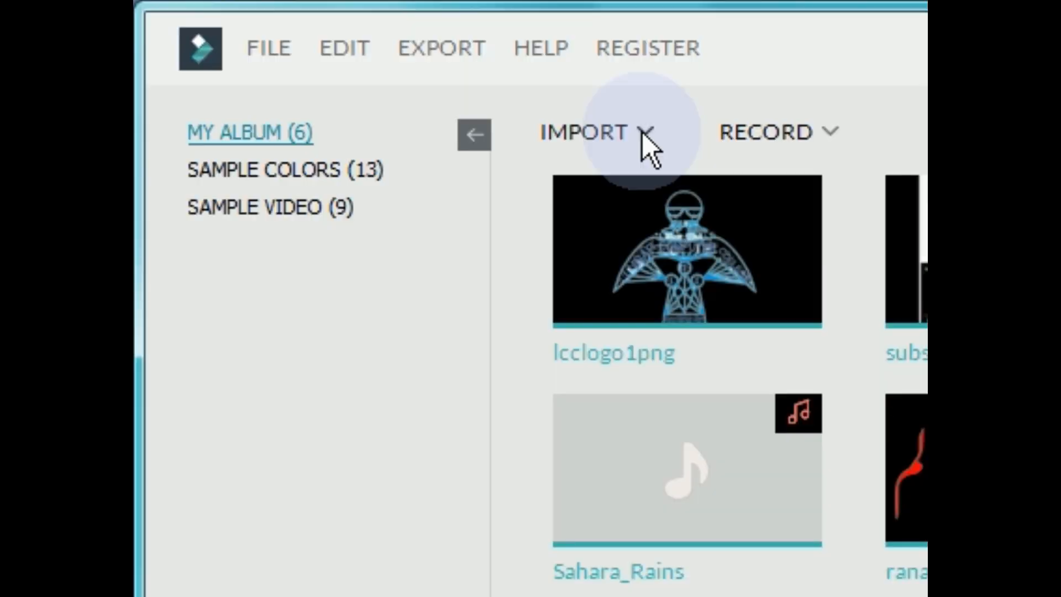
pyautogui.click(343, 56)
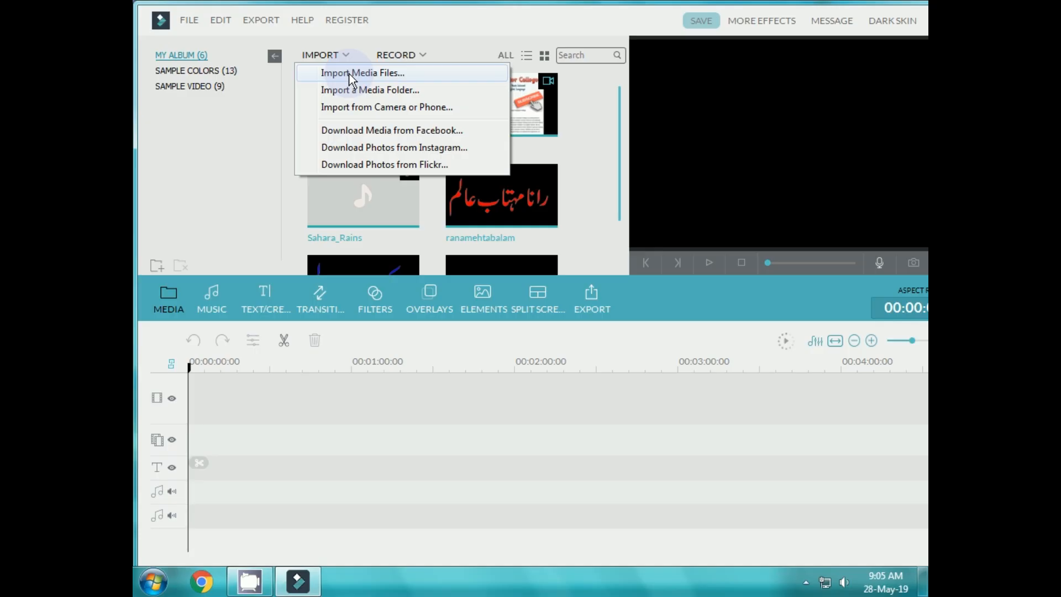
pyautogui.click(350, 73)
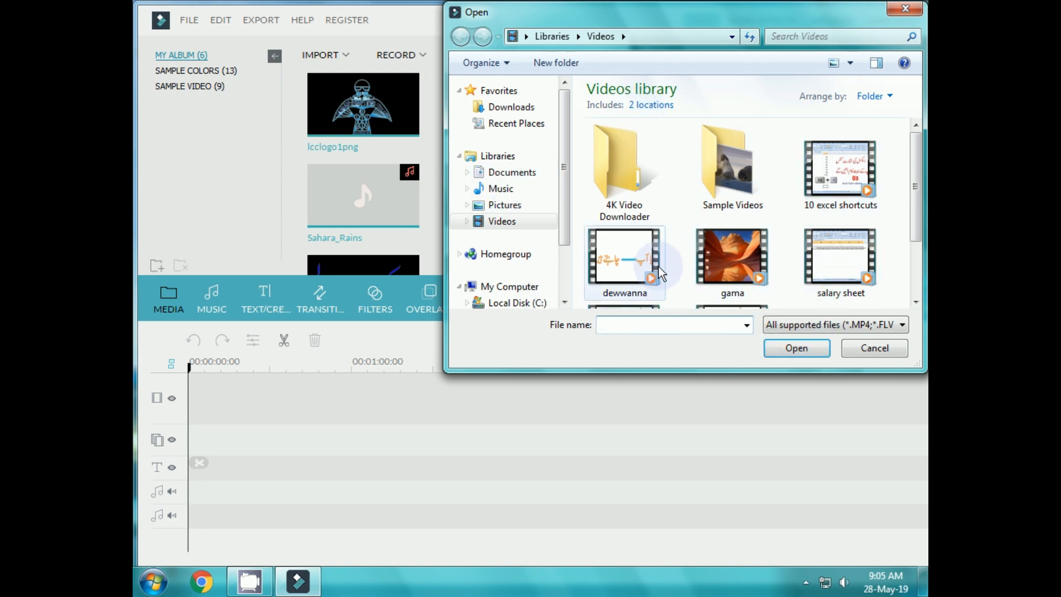
pyautogui.click(876, 352)
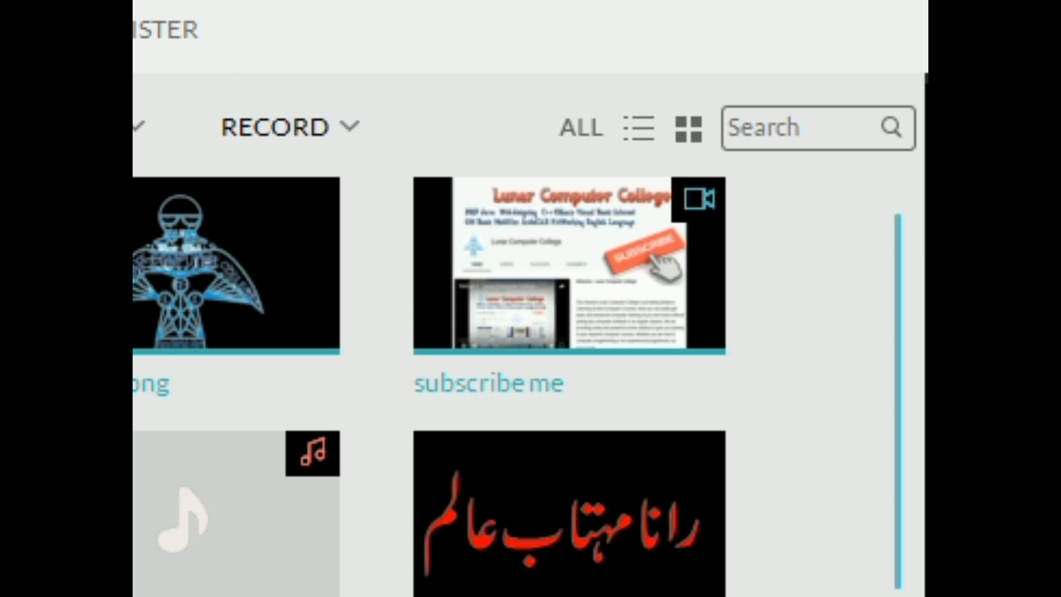
# - Add the "subscribe me" video from the album to the start of the video track
pyautogui.moveTo(575, 293)
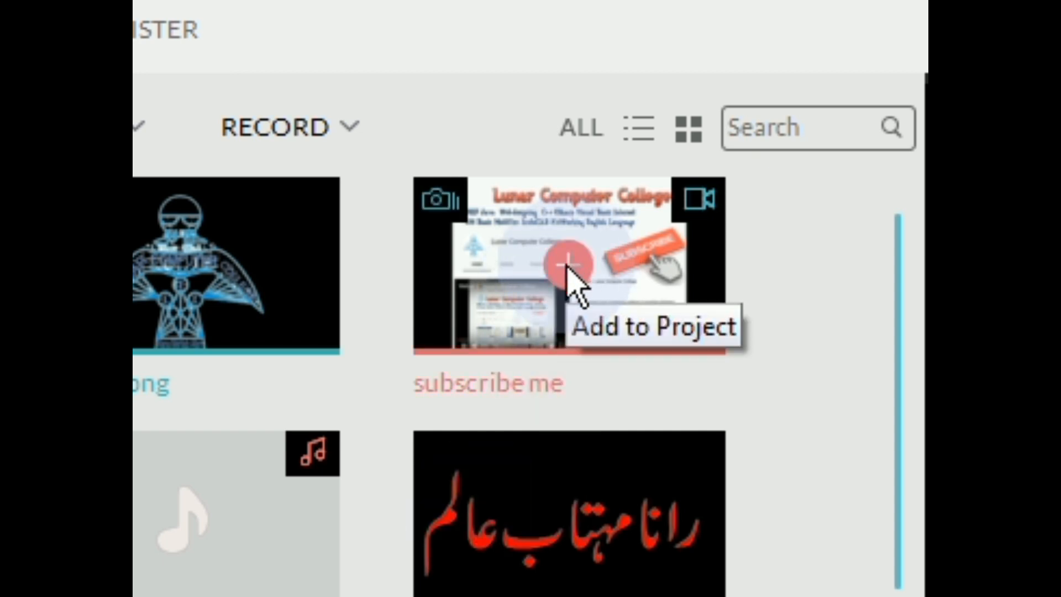
pyautogui.click(567, 266)
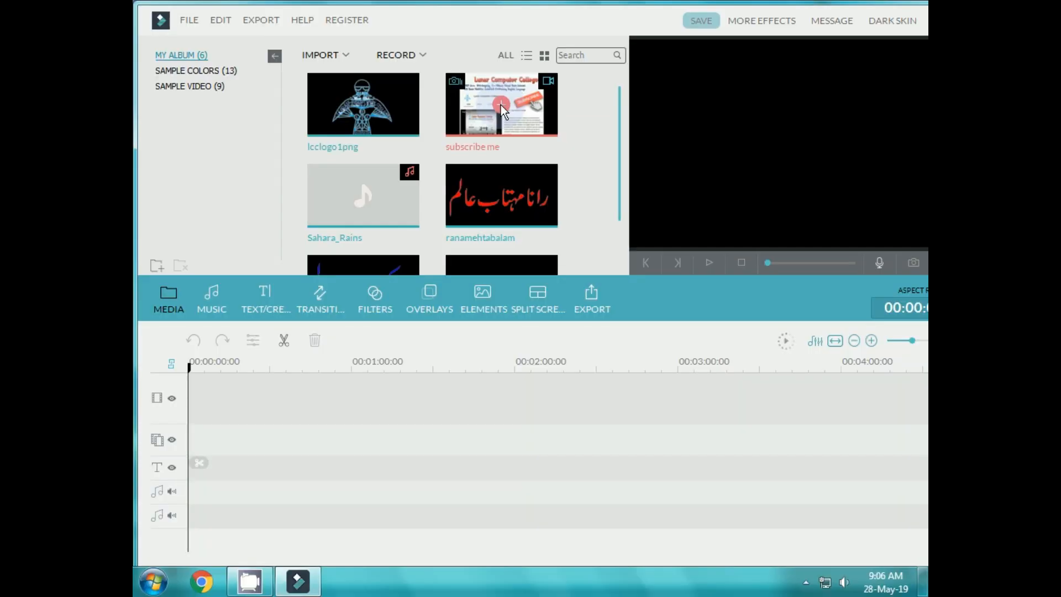
pyautogui.click(501, 105)
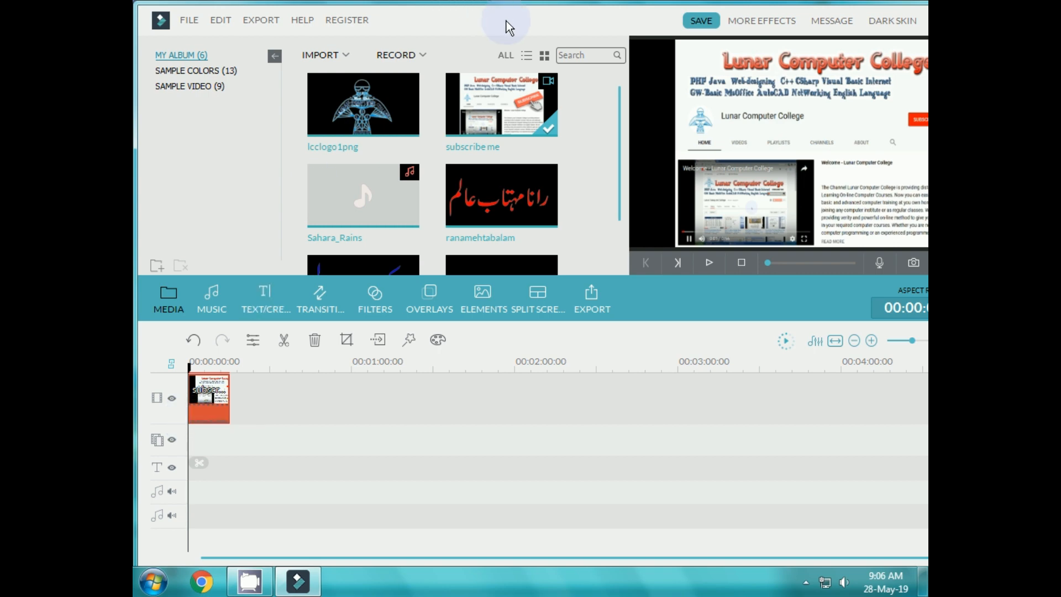
# - Preview the "subscribe me" clip for several seconds and return the playhead to the start
pyautogui.moveTo(506, 21); pyautogui.dragTo(479, 21)
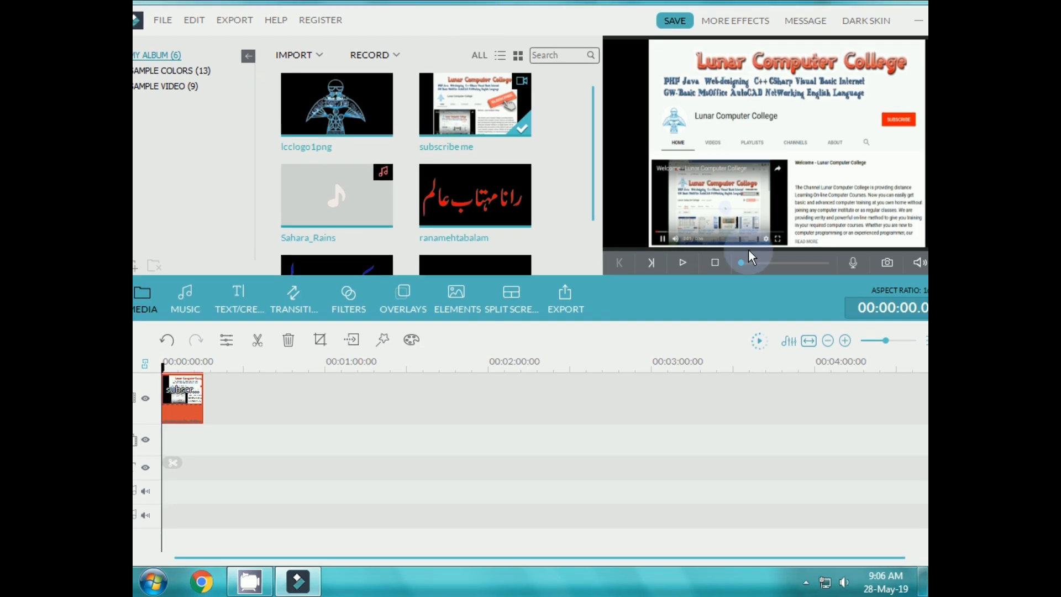
pyautogui.click(684, 264)
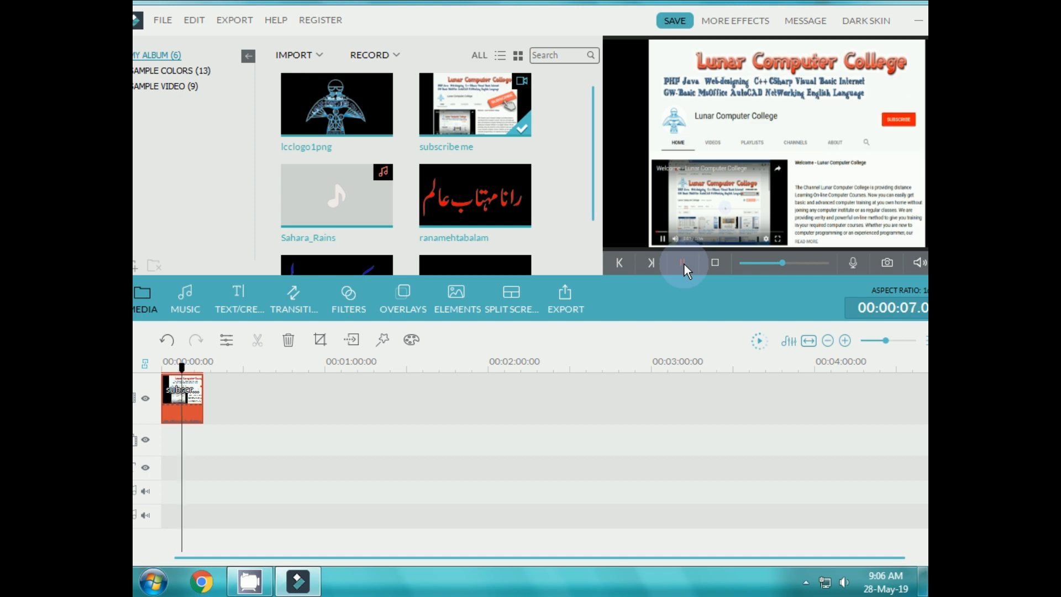
pyautogui.click(685, 265)
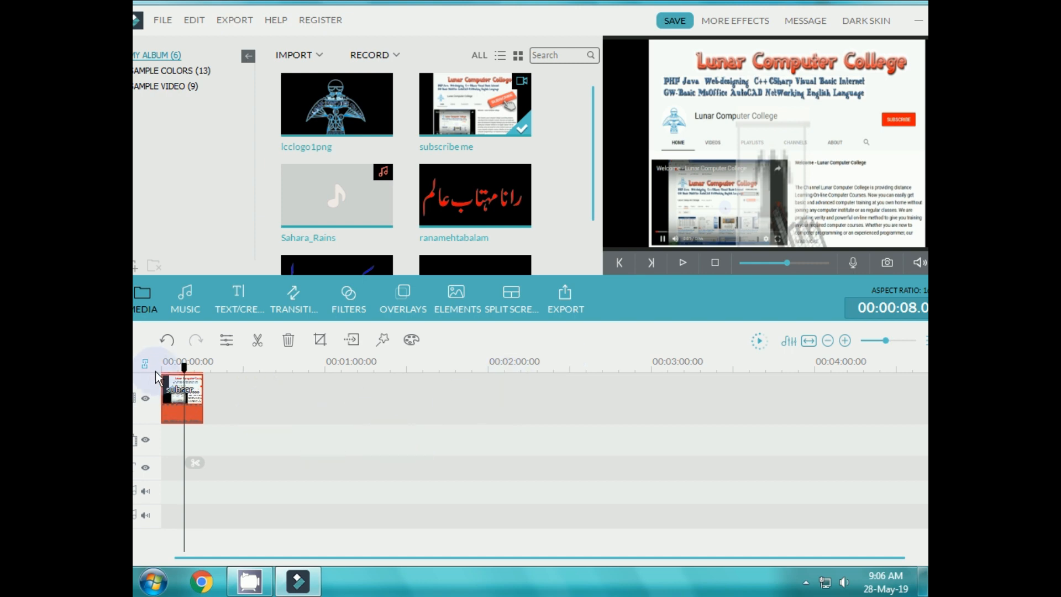
pyautogui.moveTo(184, 366); pyautogui.dragTo(161, 367)
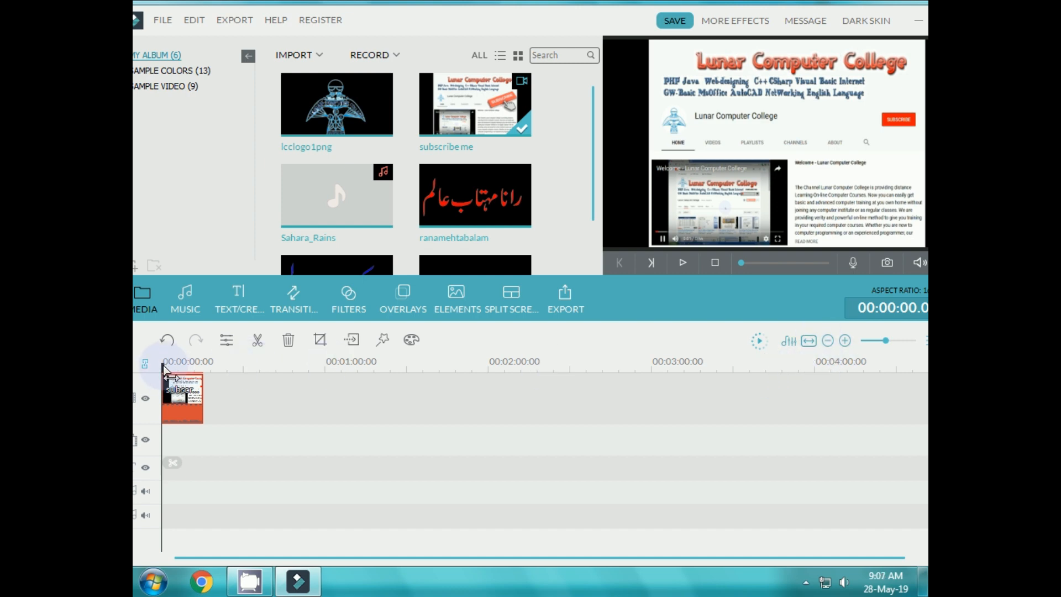
# - Split the "subscribe me" clip at about 3 seconds on the timeline
pyautogui.moveTo(886, 341); pyautogui.dragTo(897, 346)
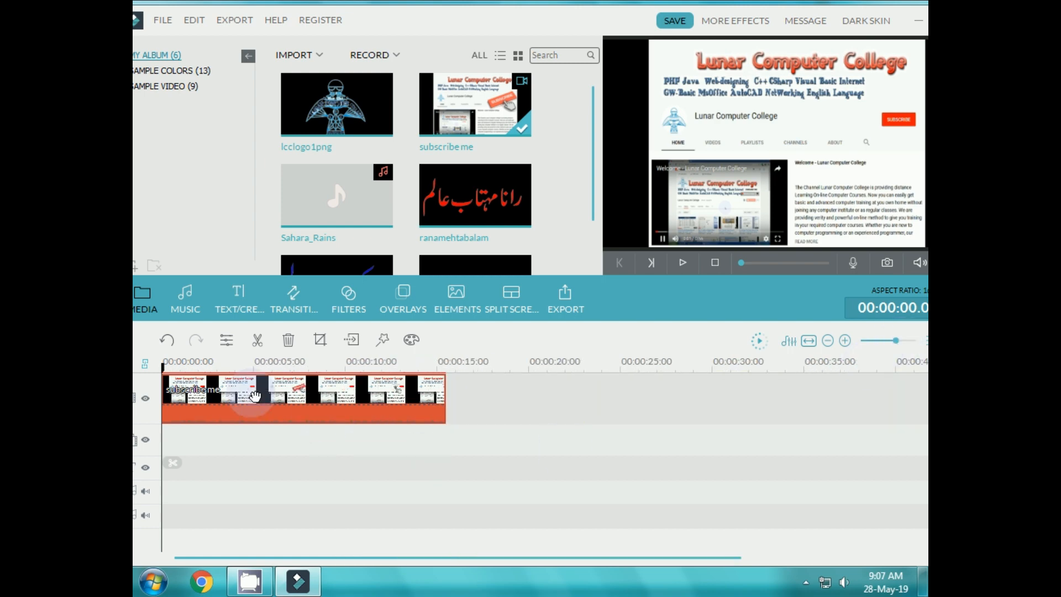
pyautogui.click(681, 262)
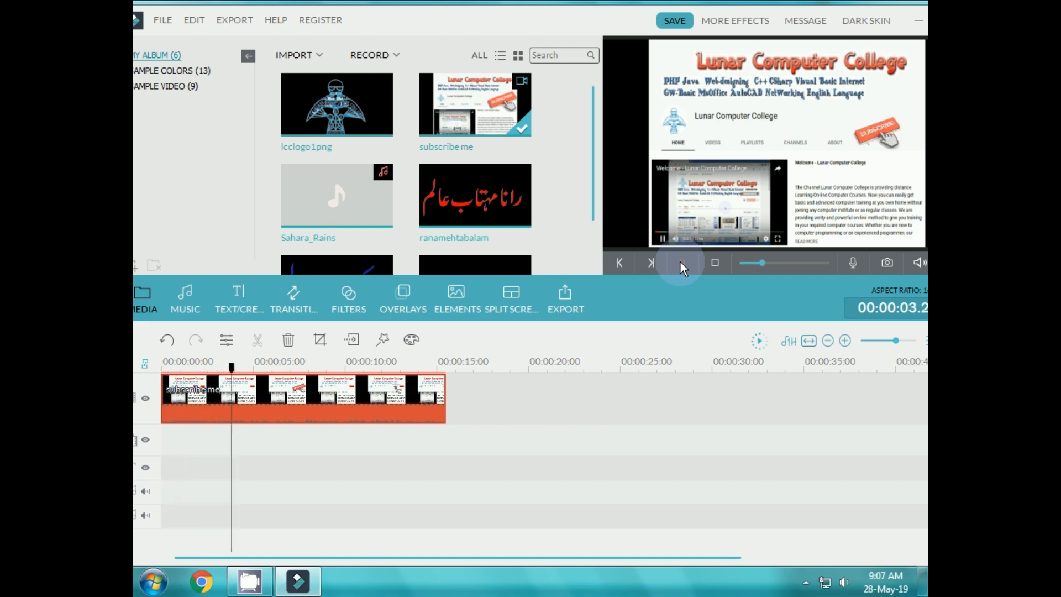
pyautogui.click(681, 262)
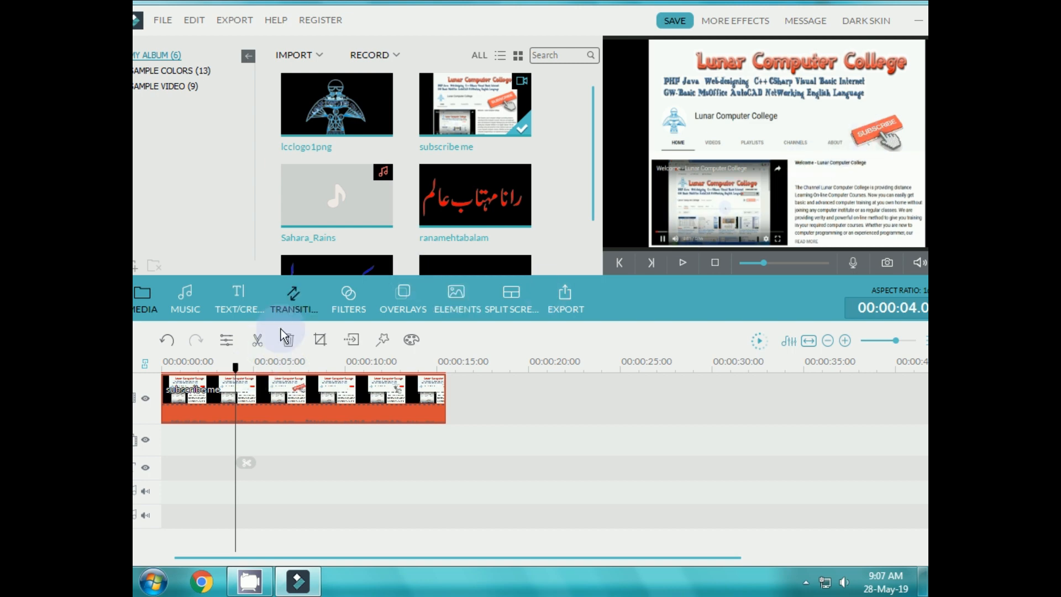
pyautogui.moveTo(237, 374); pyautogui.dragTo(219, 372)
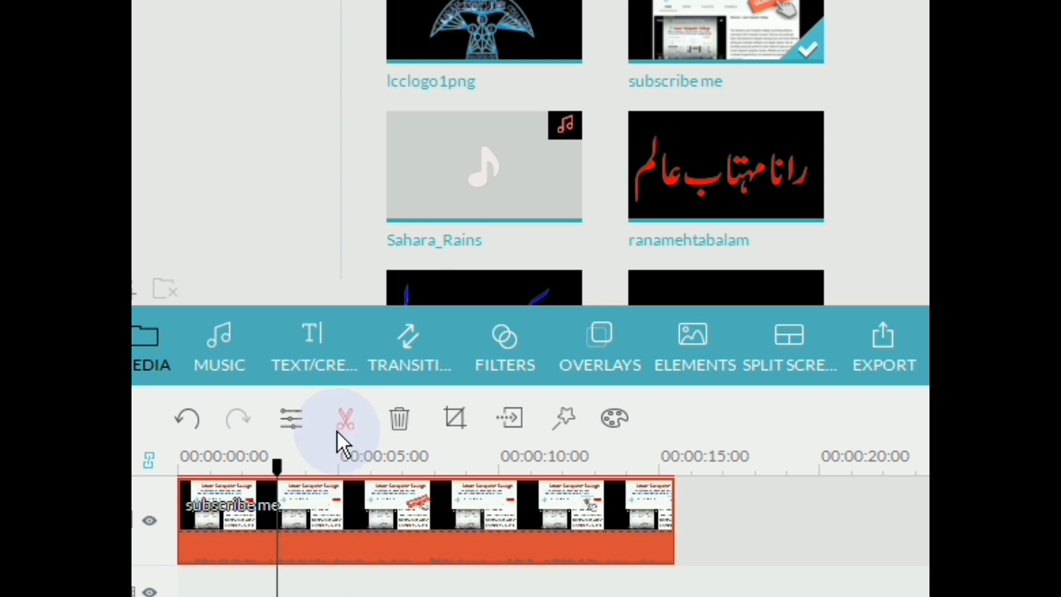
pyautogui.click(346, 418)
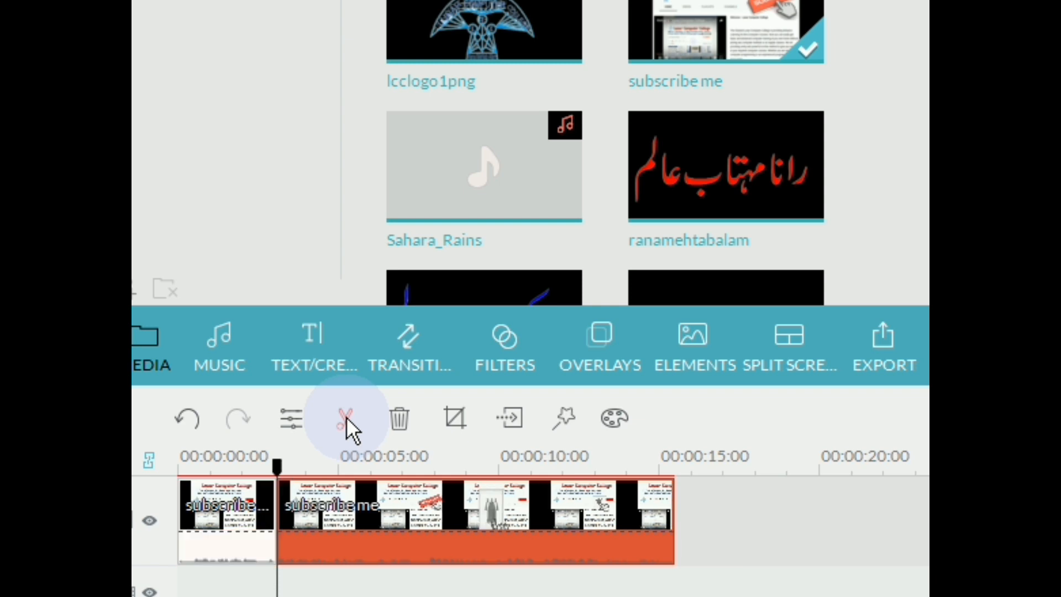
# - Delete the short opening segment of the "subscribe me" clip
pyautogui.click(233, 523)
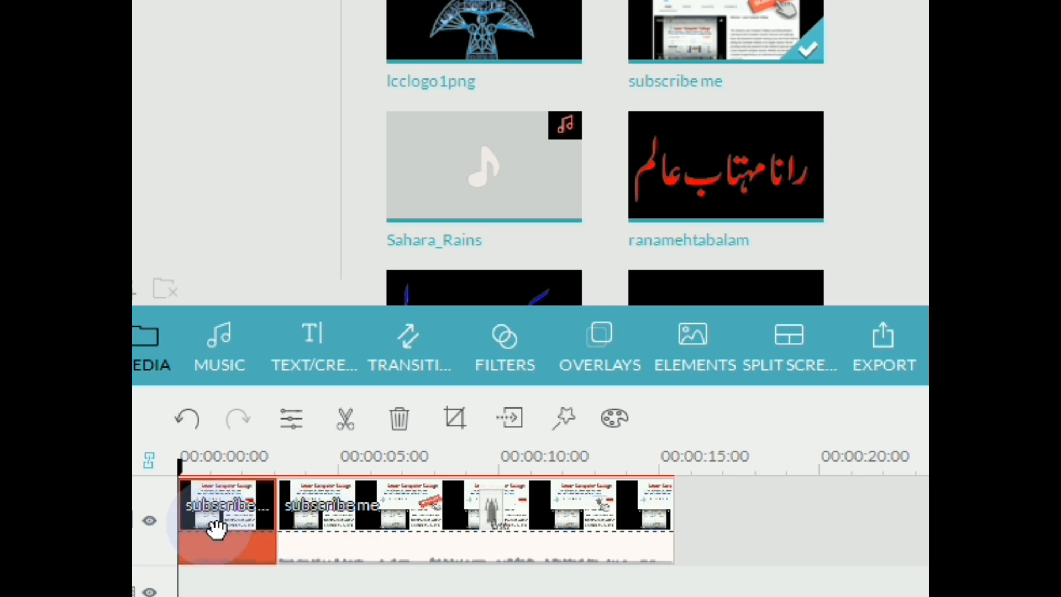
pyautogui.click(402, 422)
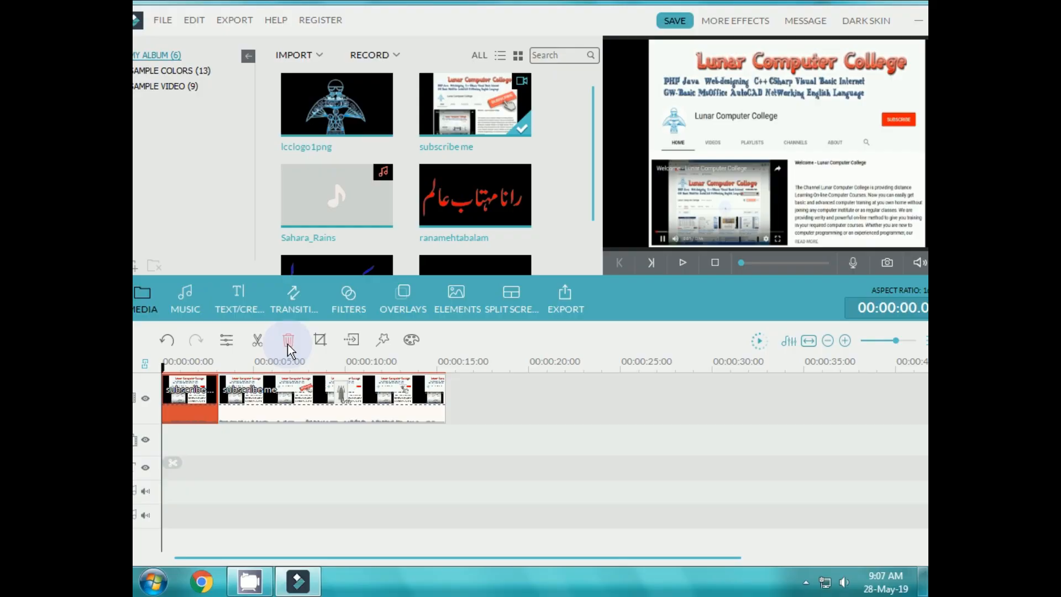
pyautogui.click(288, 340)
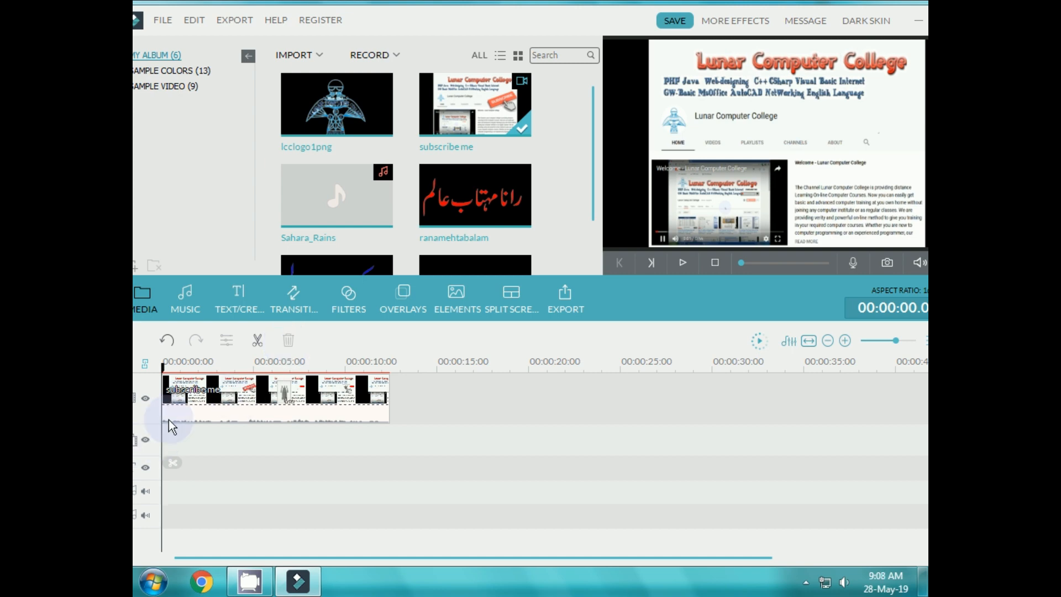
# - Split the remaining clip just before the 10-second mark and delete its end segment
pyautogui.click(681, 262)
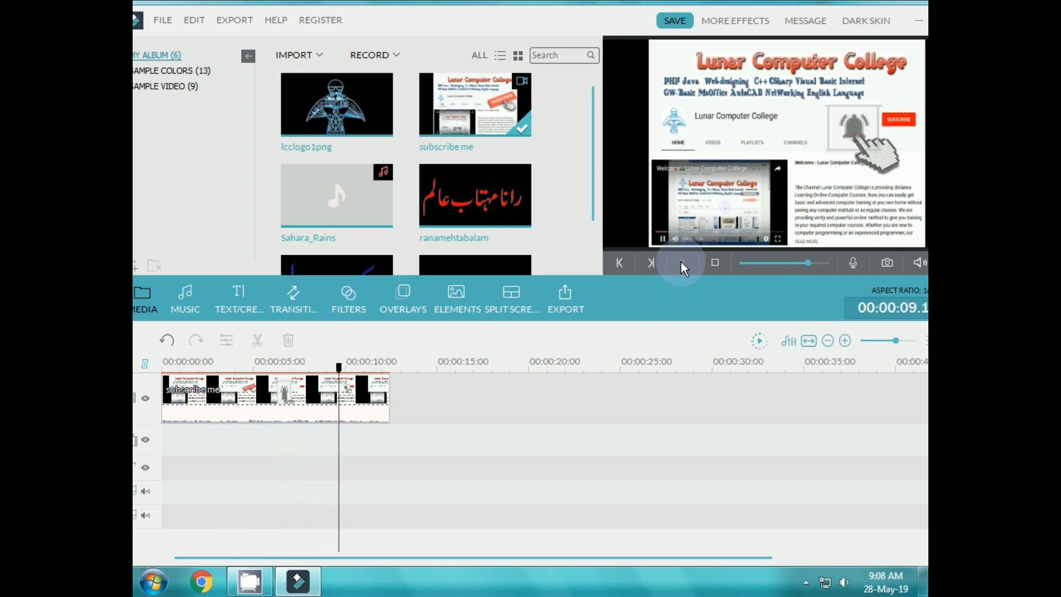
pyautogui.click(682, 262)
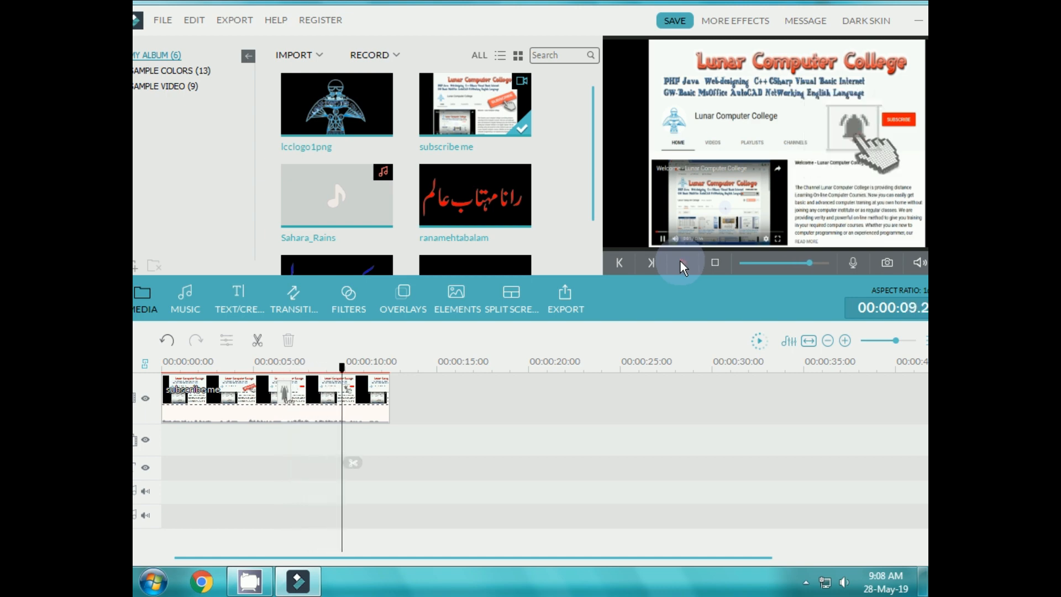
pyautogui.click(259, 341)
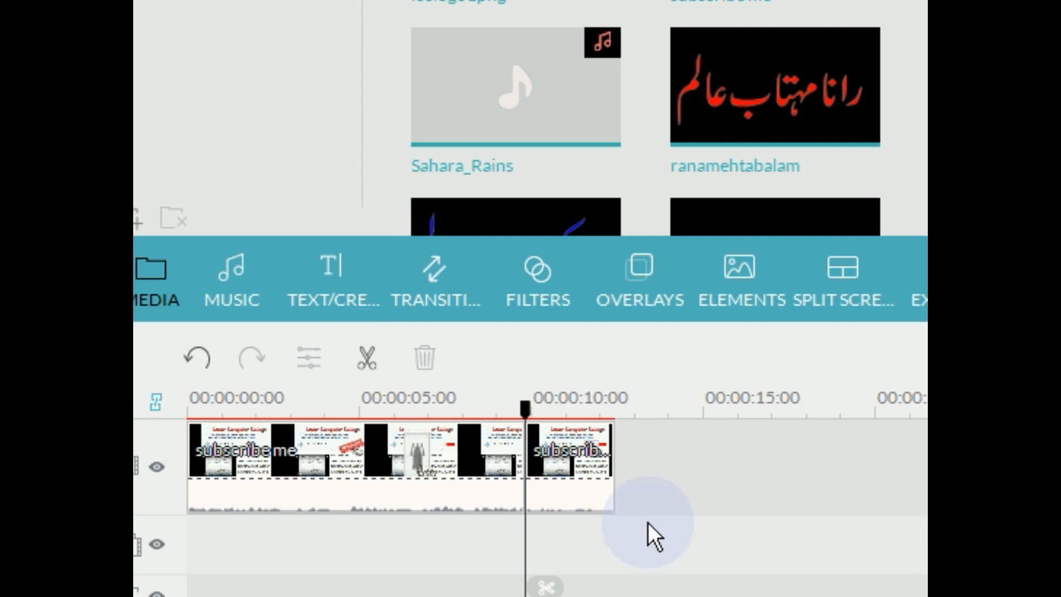
pyautogui.click(558, 482)
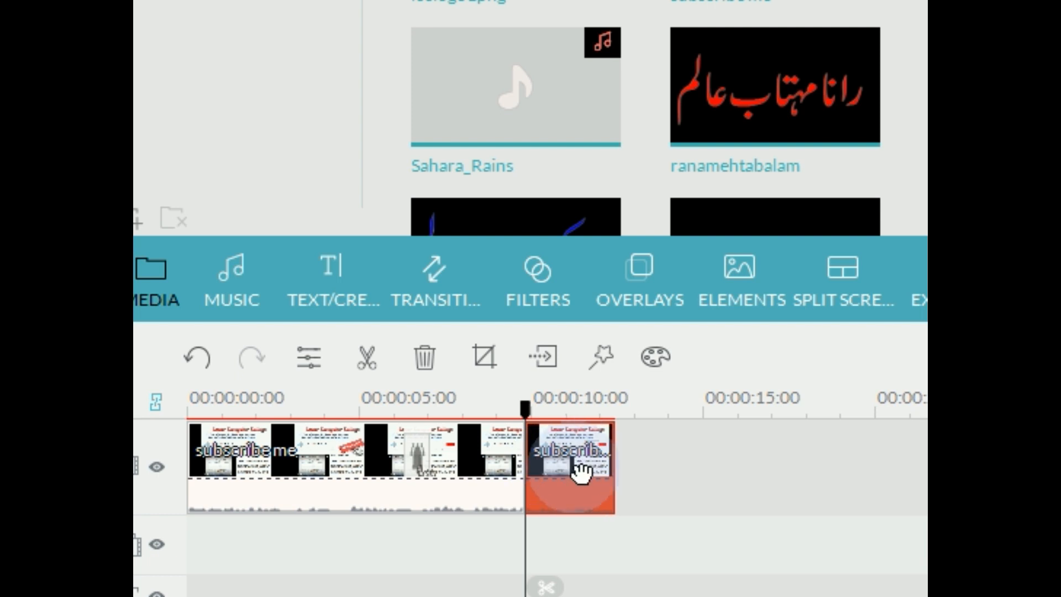
pyautogui.click(424, 358)
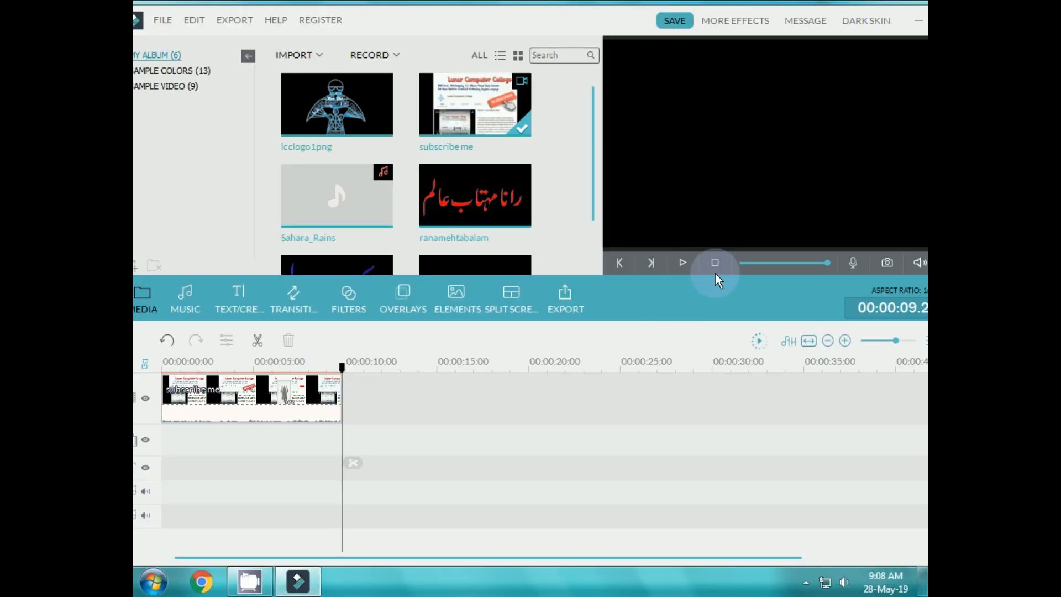
# - Play the trimmed clip from the beginning to check the cuts, then stop playback
pyautogui.click(714, 263)
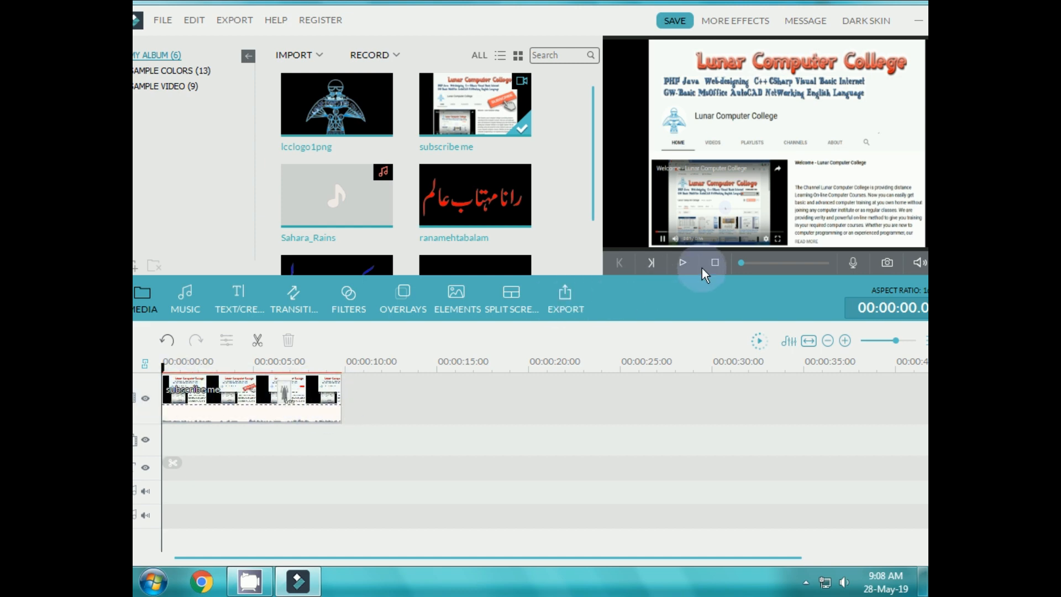
pyautogui.click(683, 264)
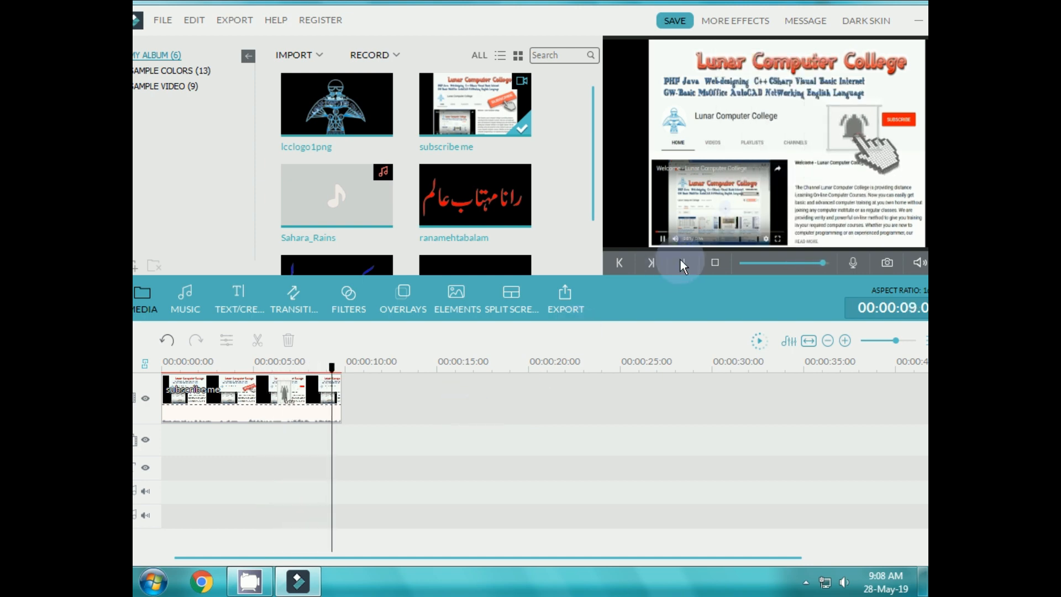
pyautogui.click(715, 263)
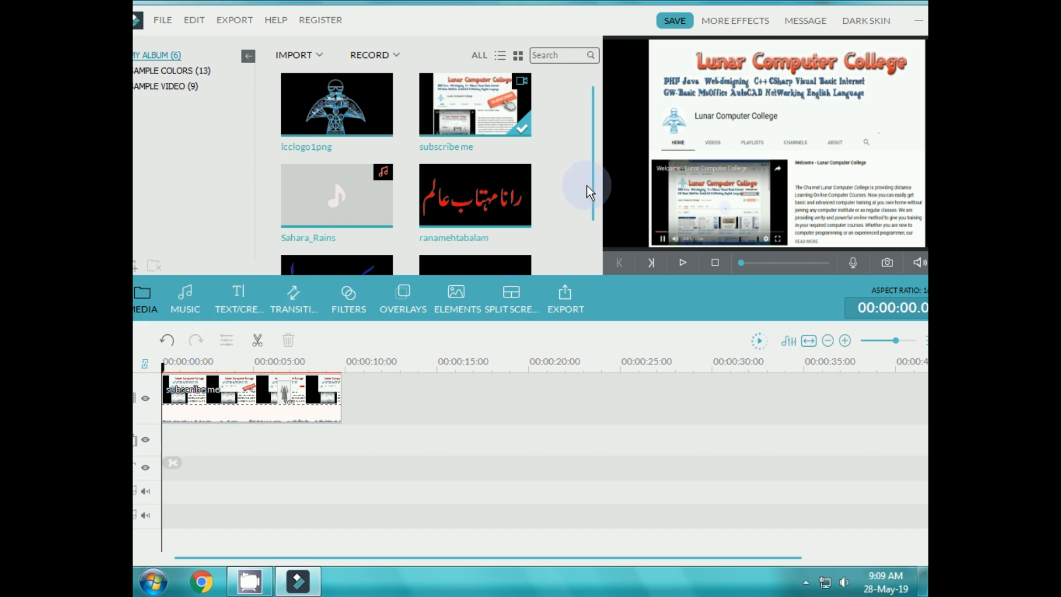
# - Place the lcclogo1png image on the overlay track below the video, starting at 00:00:00
pyautogui.moveTo(592, 188)
pyautogui.mouseDown()
pyautogui.moveTo(592, 225)
pyautogui.moveTo(591, 184)
pyautogui.mouseUp()
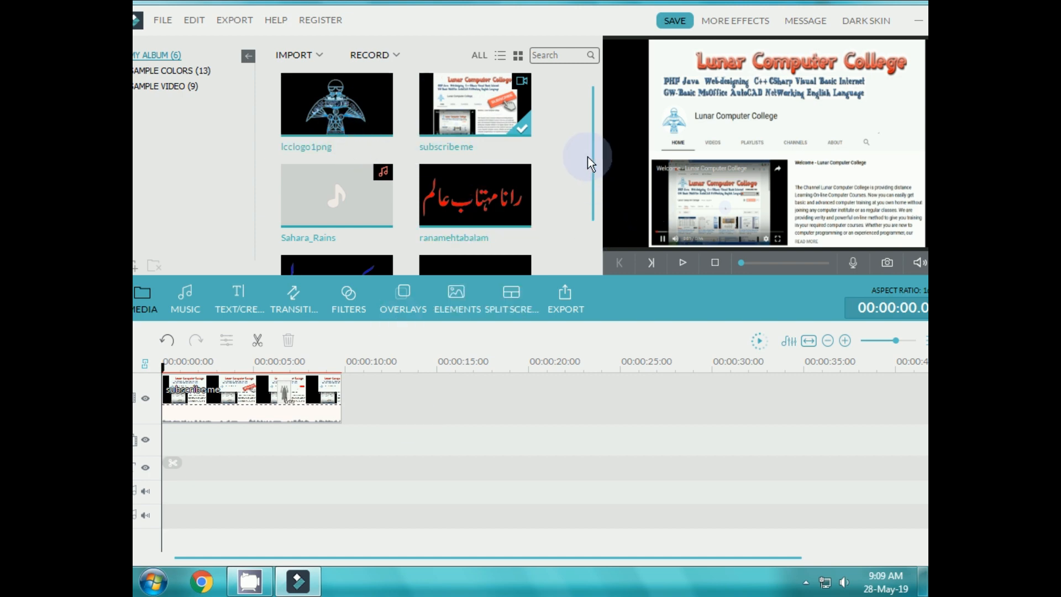
pyautogui.scroll(-3, 590, 165)
pyautogui.scroll(3, 592, 141)
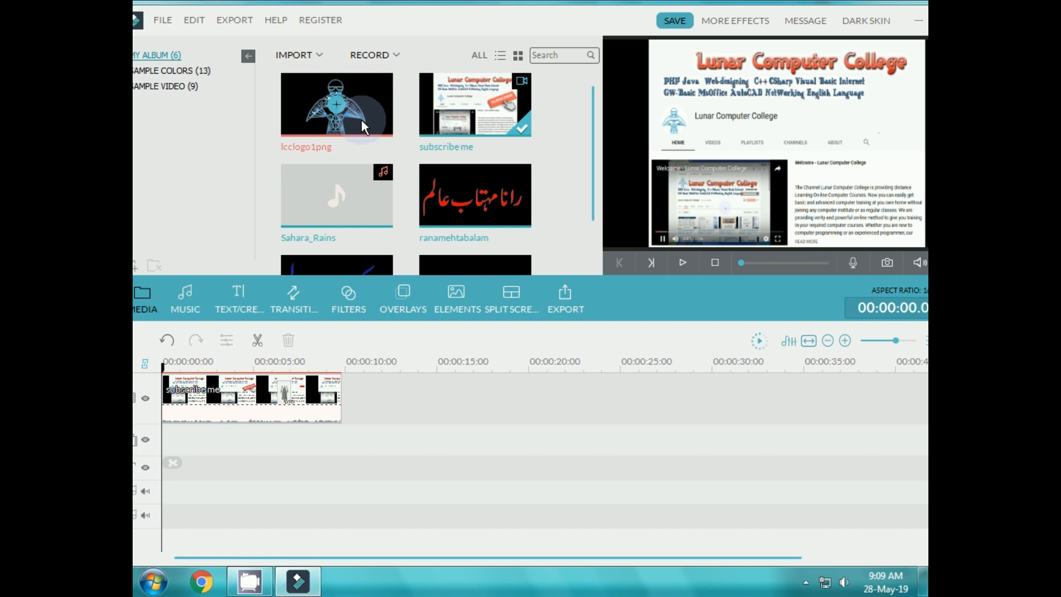
pyautogui.moveTo(361, 120); pyautogui.dragTo(168, 434)
pyautogui.click(244, 460)
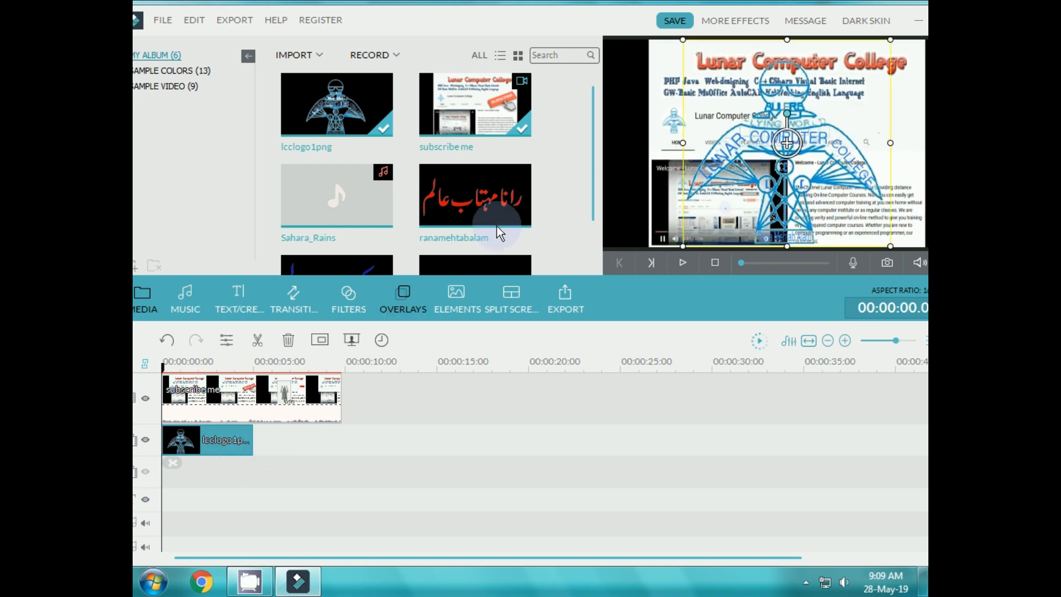
# - Shrink the logo overlay to about a third of its size and place it in the upper-left corner of the video frame
pyautogui.moveTo(760, 176)
pyautogui.mouseDown()
pyautogui.moveTo(789, 176)
pyautogui.moveTo(775, 176)
pyautogui.mouseUp()
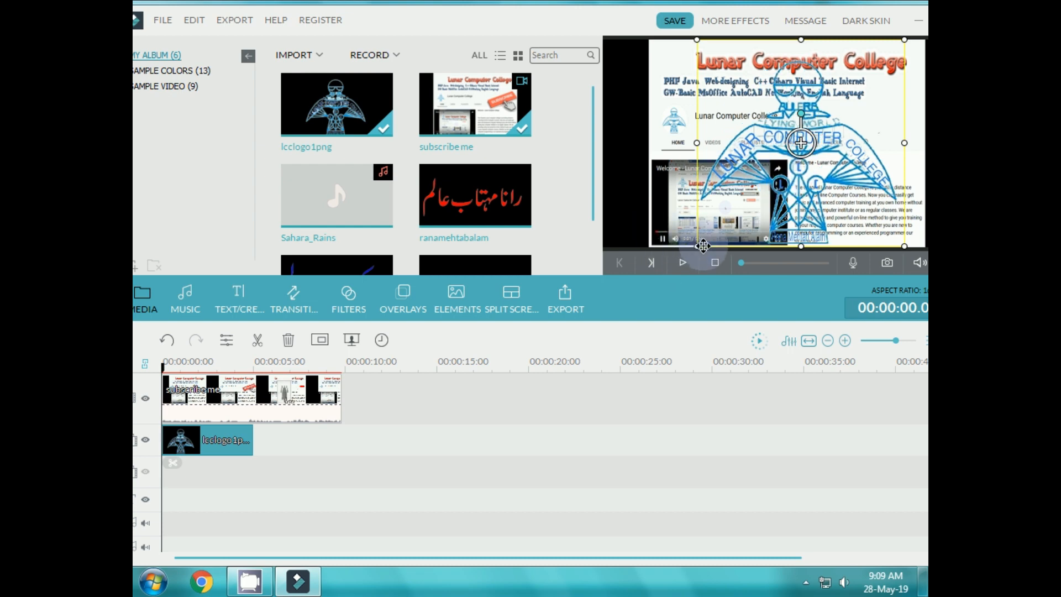
pyautogui.moveTo(696, 247); pyautogui.dragTo(790, 155)
pyautogui.moveTo(812, 119); pyautogui.dragTo(637, 84)
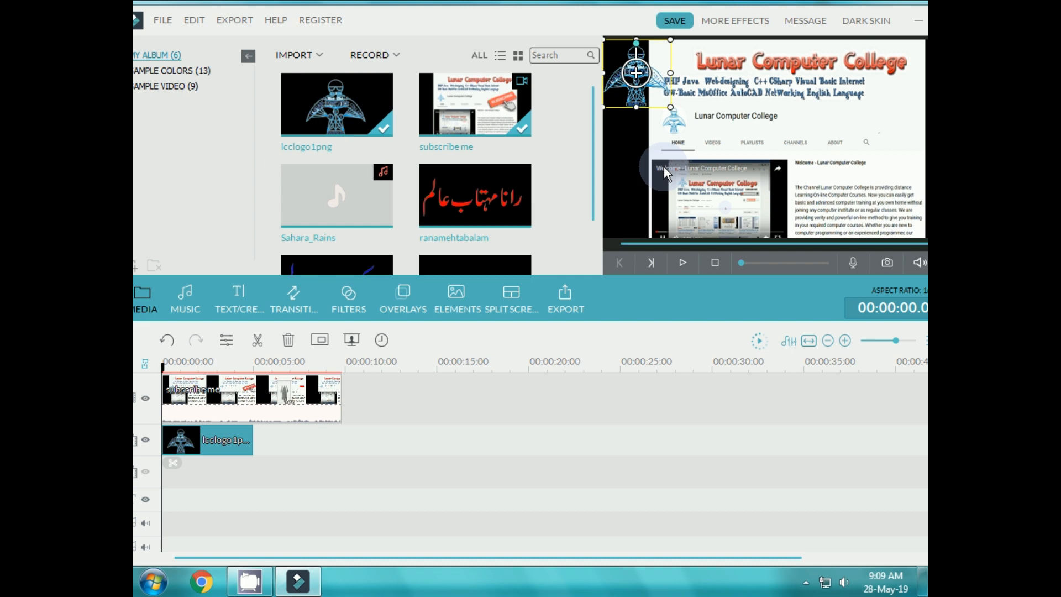
# - Try the logo overlay at several larger and smaller sizes and positions over the right half of the video frame
pyautogui.moveTo(669, 106); pyautogui.dragTo(693, 130)
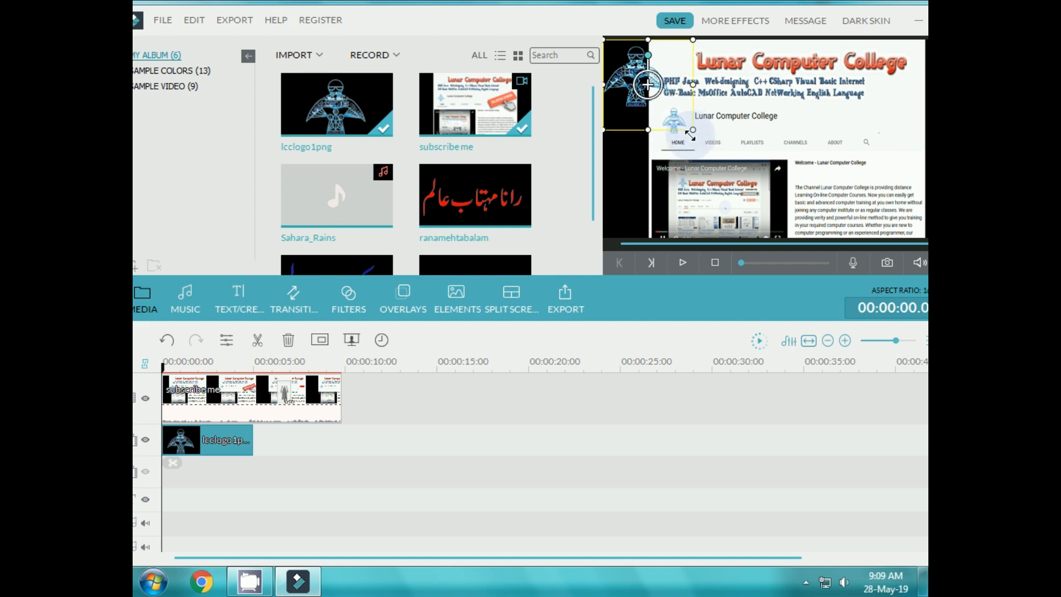
pyautogui.moveTo(622, 87); pyautogui.dragTo(835, 152)
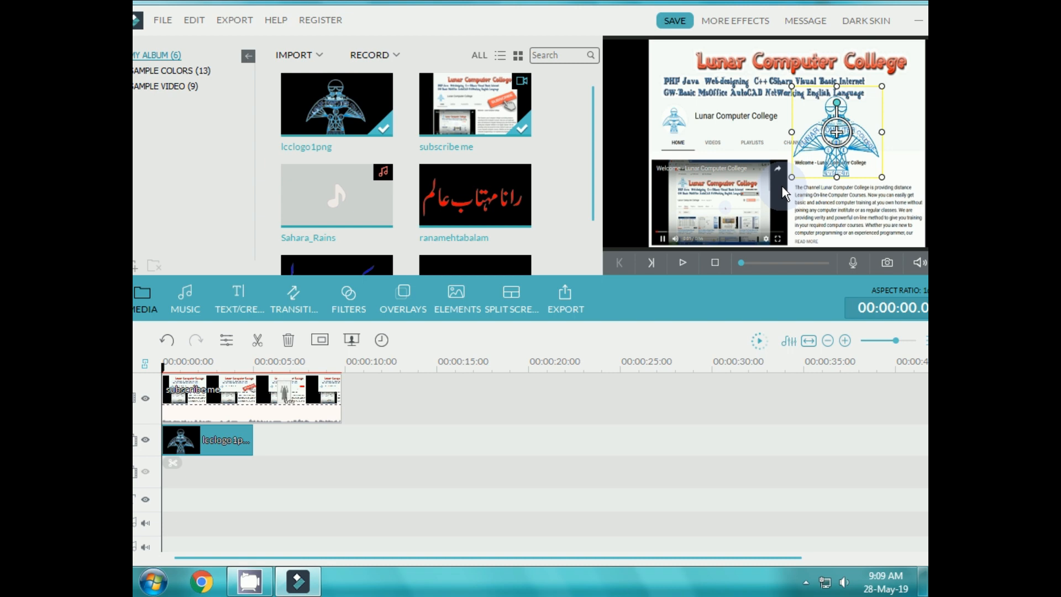
pyautogui.moveTo(833, 140); pyautogui.dragTo(839, 190)
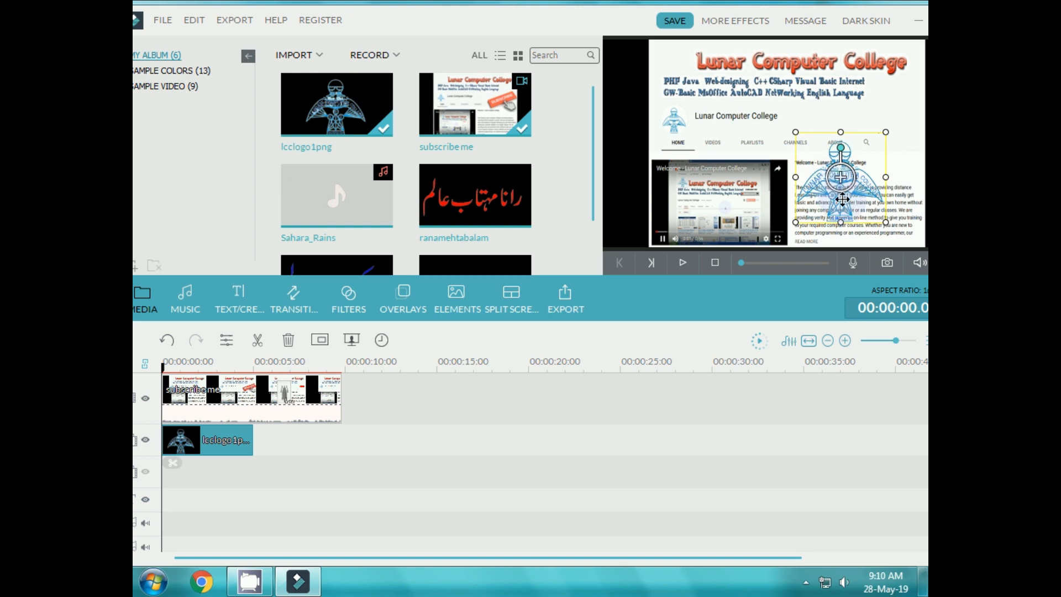
pyautogui.moveTo(842, 199); pyautogui.dragTo(865, 172)
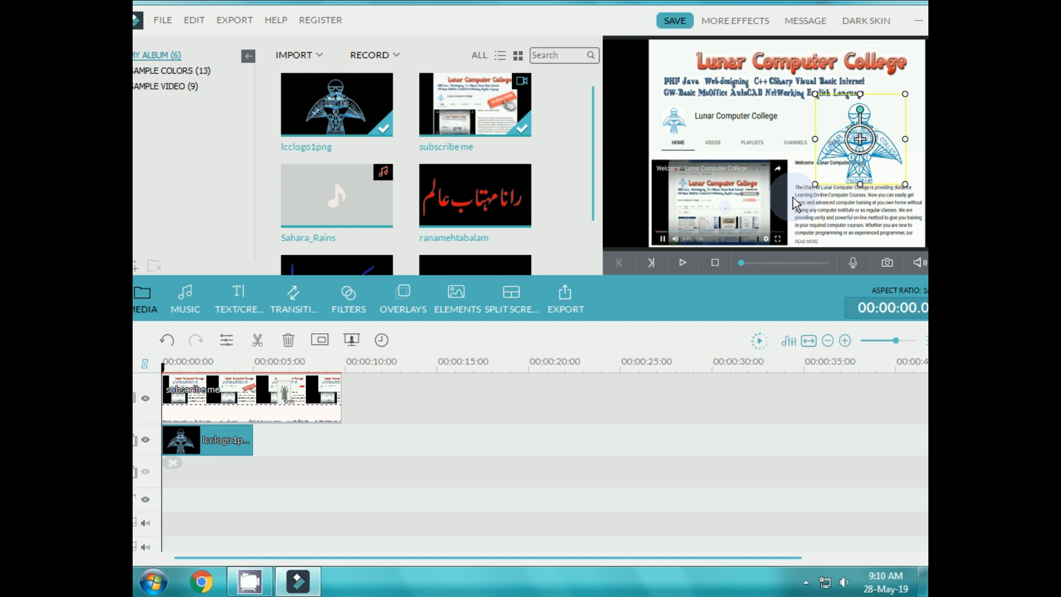
pyautogui.moveTo(816, 184); pyautogui.dragTo(832, 166)
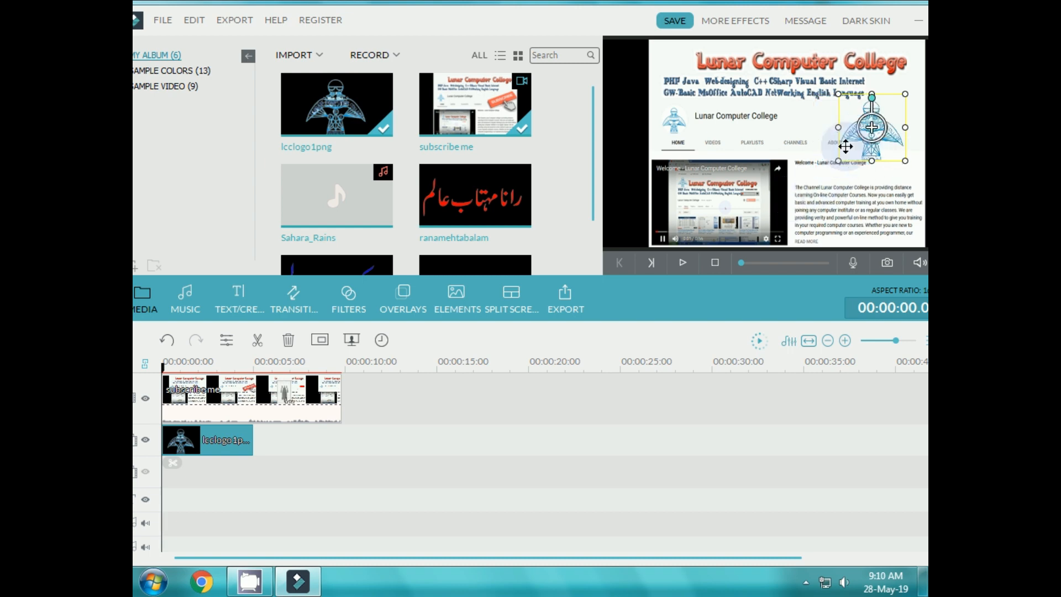
pyautogui.moveTo(867, 134); pyautogui.dragTo(803, 129)
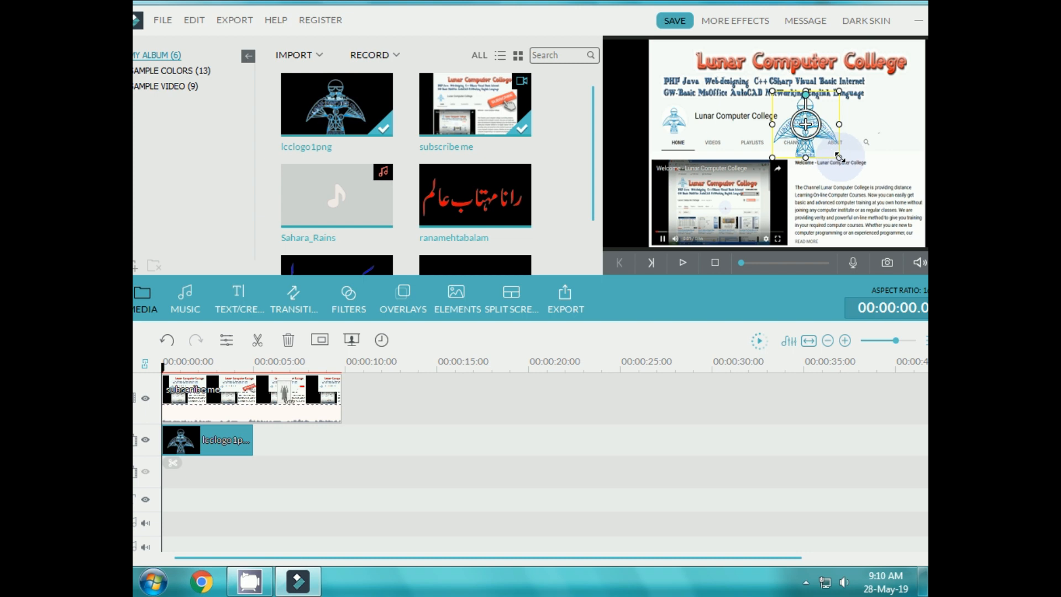
pyautogui.moveTo(839, 157); pyautogui.dragTo(883, 192)
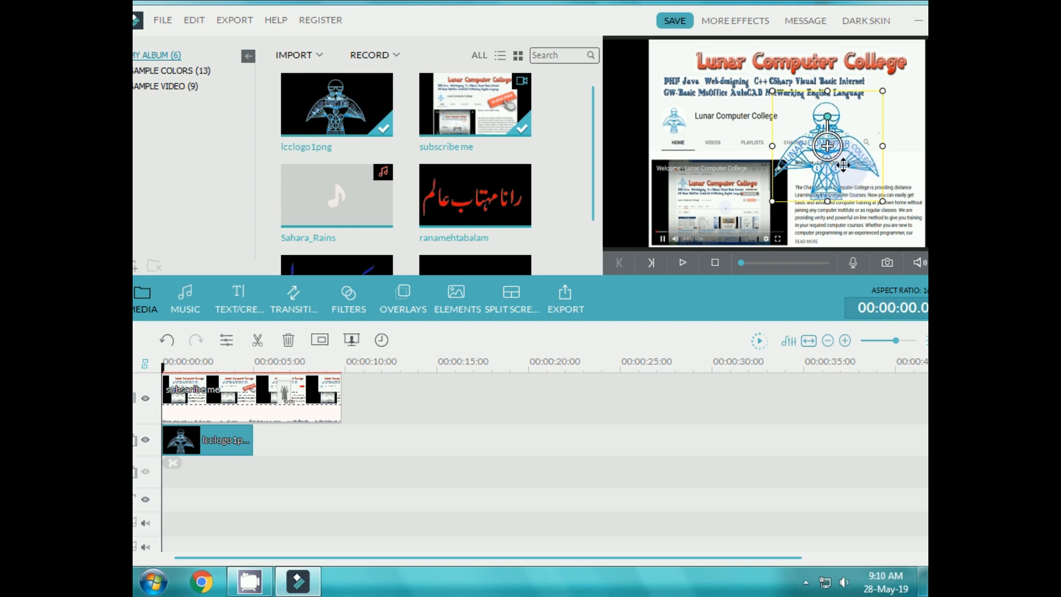
# - Move the logo overlay into the upper-left corner of the video frame and shrink it to about a quarter of the frame's width
pyautogui.moveTo(848, 169); pyautogui.dragTo(662, 114)
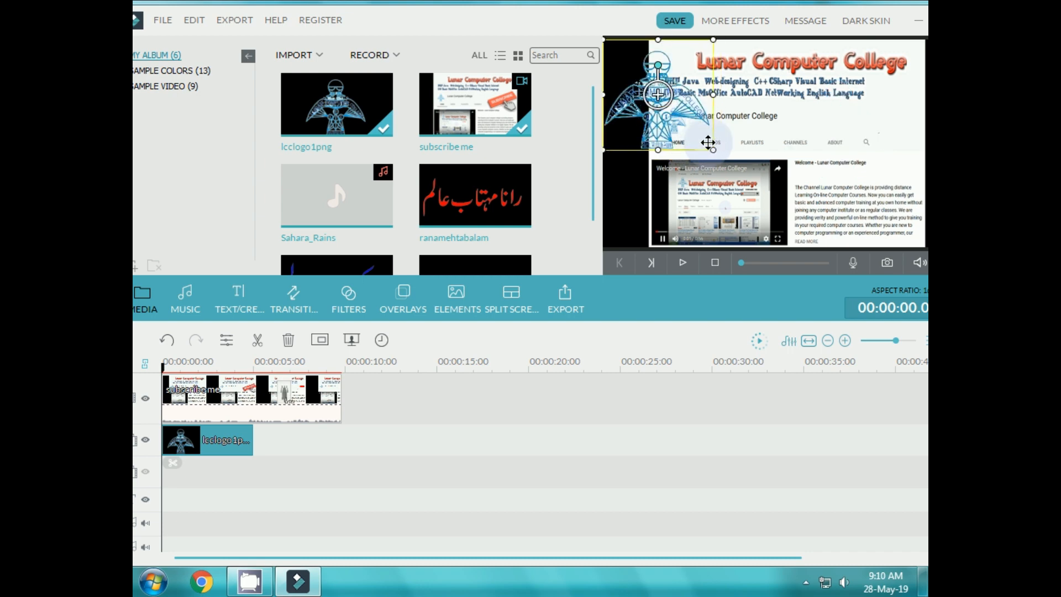
pyautogui.moveTo(714, 151); pyautogui.dragTo(685, 127)
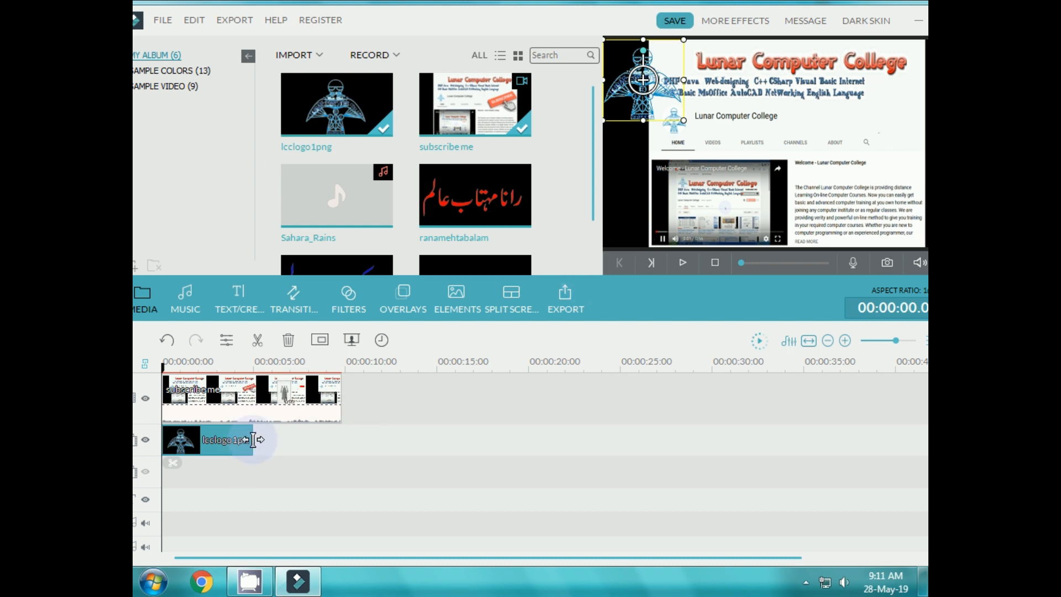
# - Extend the lcclogo1png clip to the end of the "subscribe me" clip and play the result from the beginning to check it
pyautogui.moveTo(253, 440); pyautogui.dragTo(342, 455)
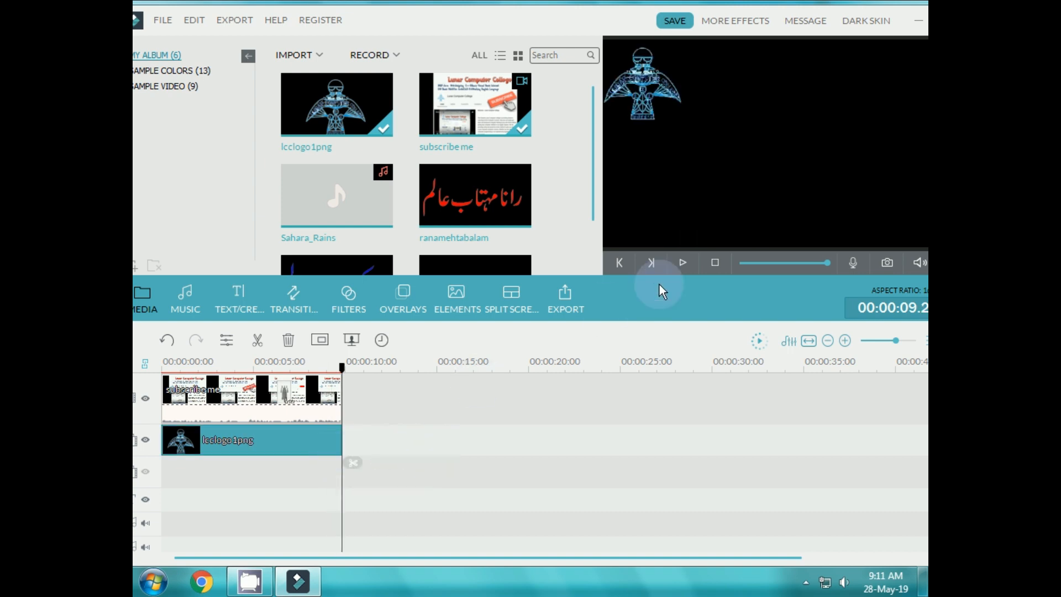
pyautogui.click(713, 263)
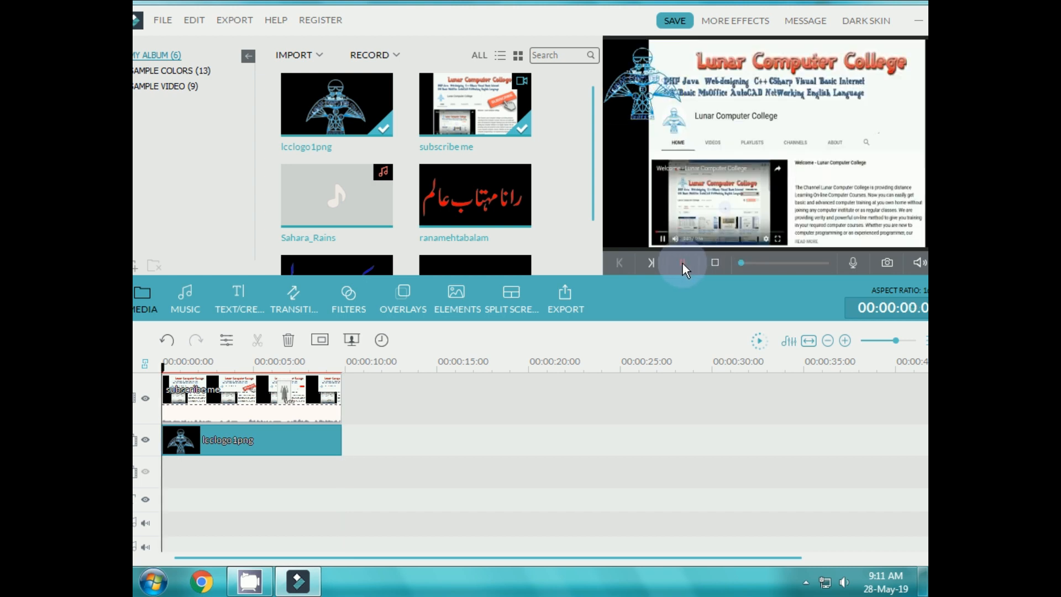
pyautogui.click(682, 264)
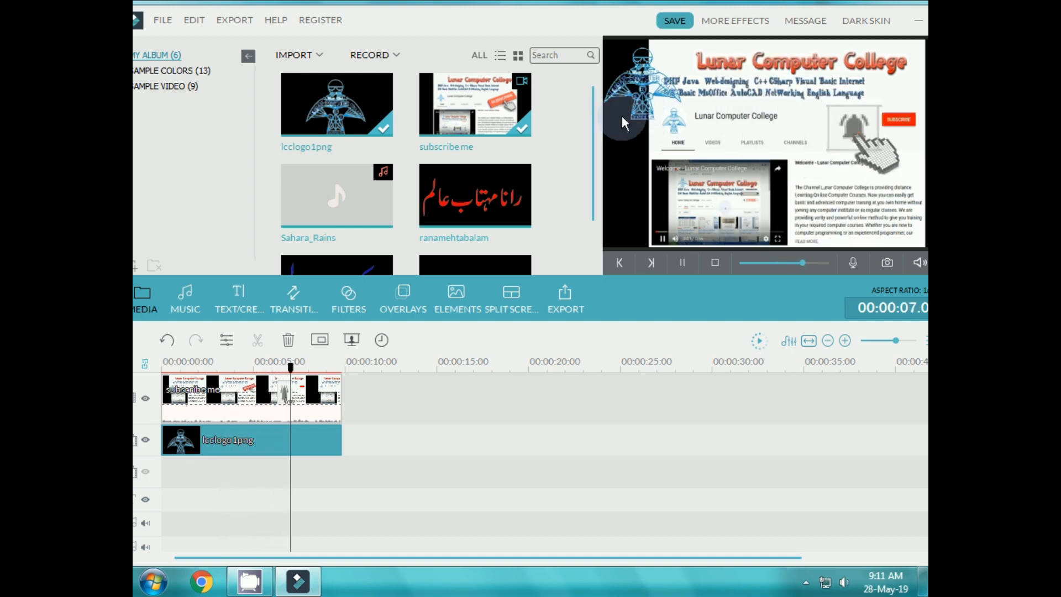
pyautogui.click(717, 263)
# - Place the red Urdu text image on the track below the logo at 00:00:00 and shrink it to just over a third of the frame's width
pyautogui.click(257, 439)
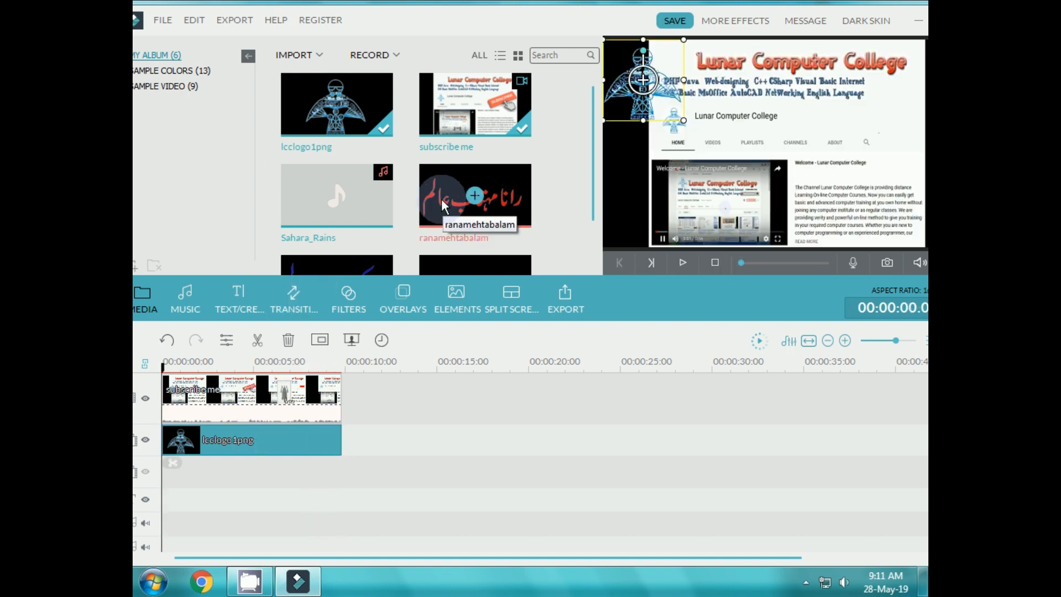
pyautogui.moveTo(440, 201); pyautogui.dragTo(166, 476)
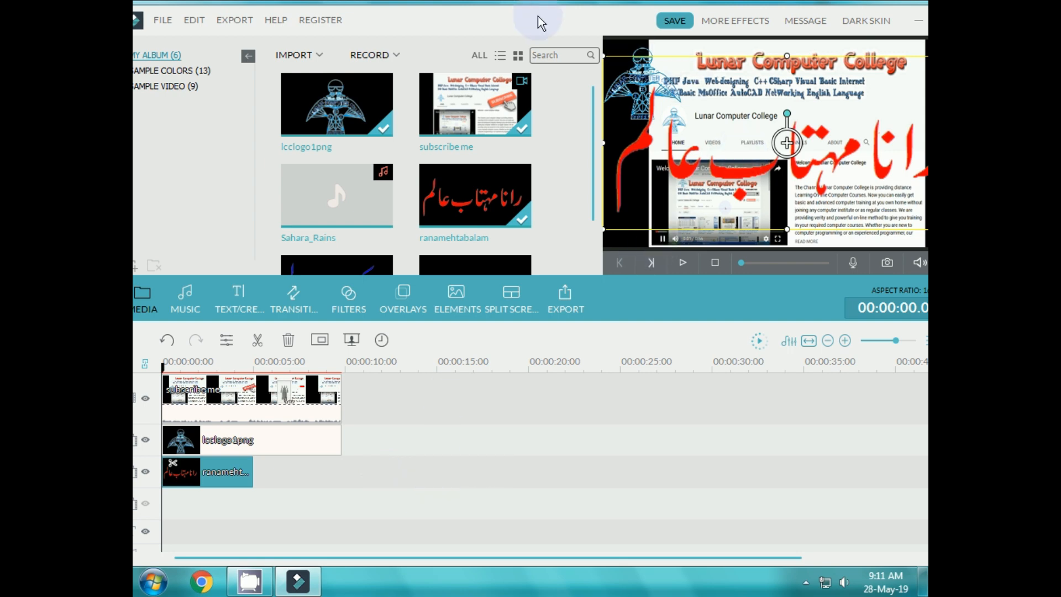
pyautogui.moveTo(538, 15); pyautogui.dragTo(472, 19)
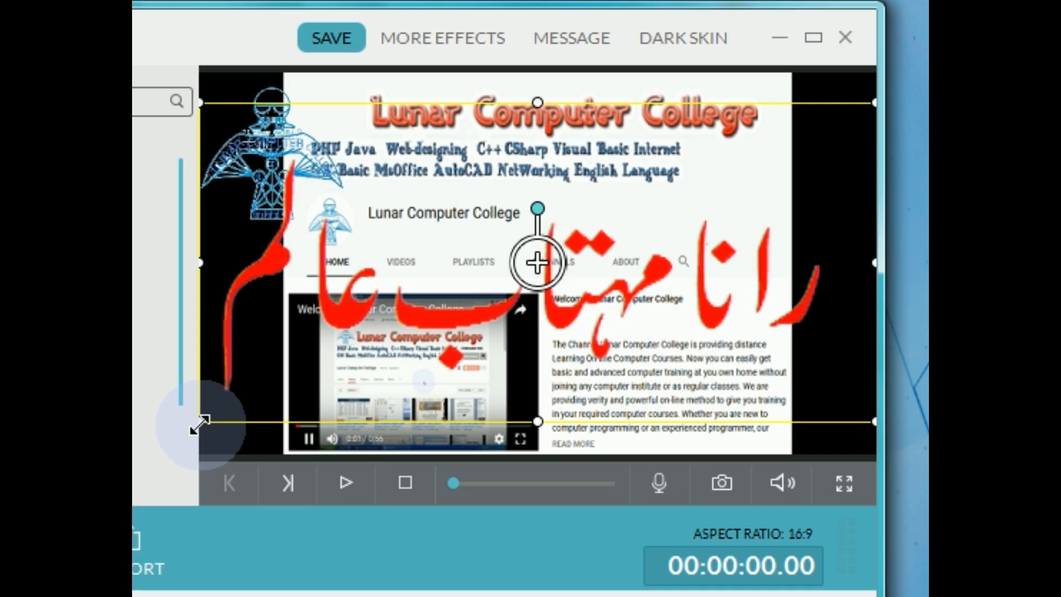
pyautogui.moveTo(199, 426); pyautogui.dragTo(457, 303)
pyautogui.moveTo(580, 251); pyautogui.dragTo(536, 297)
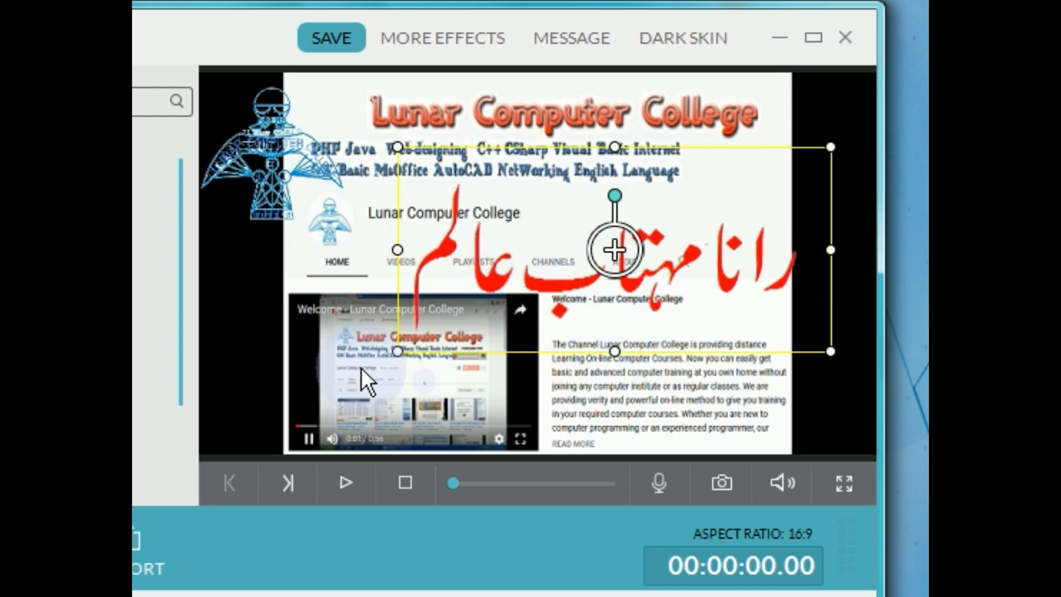
pyautogui.moveTo(398, 351); pyautogui.dragTo(579, 266)
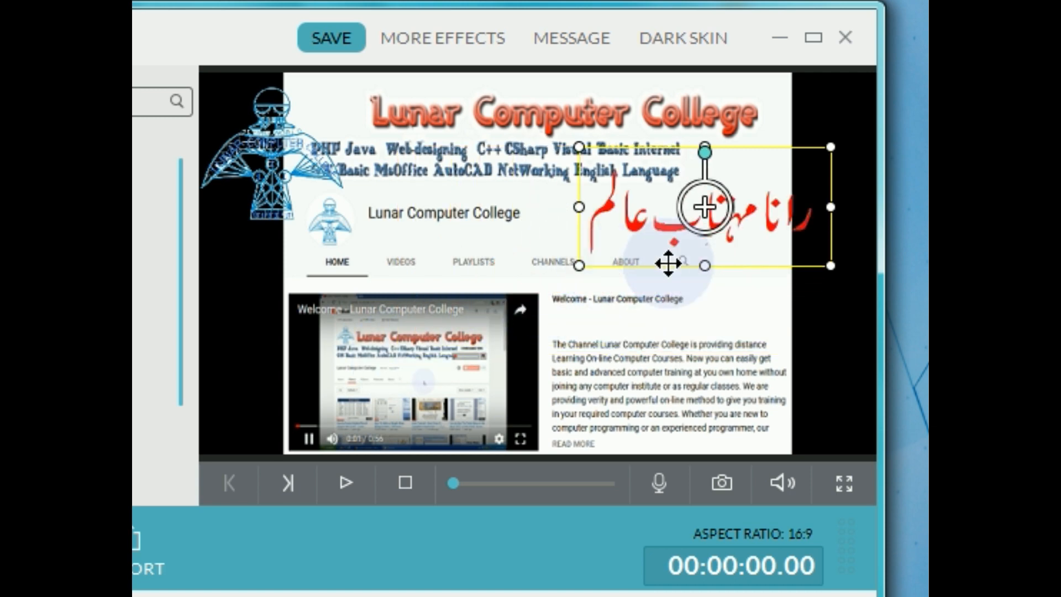
pyautogui.moveTo(656, 222); pyautogui.dragTo(616, 273)
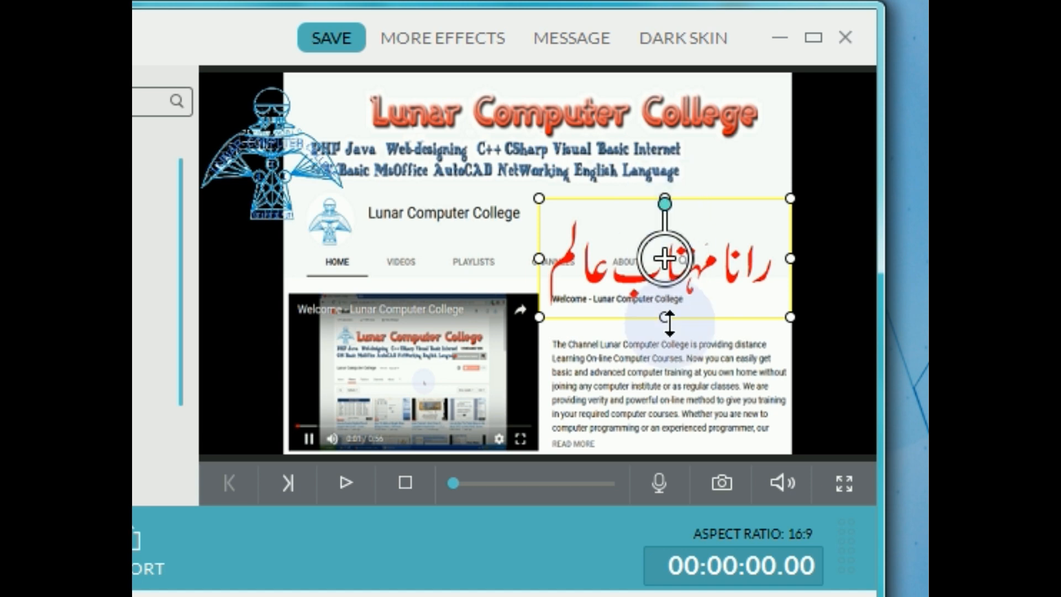
pyautogui.moveTo(612, 256); pyautogui.dragTo(563, 311)
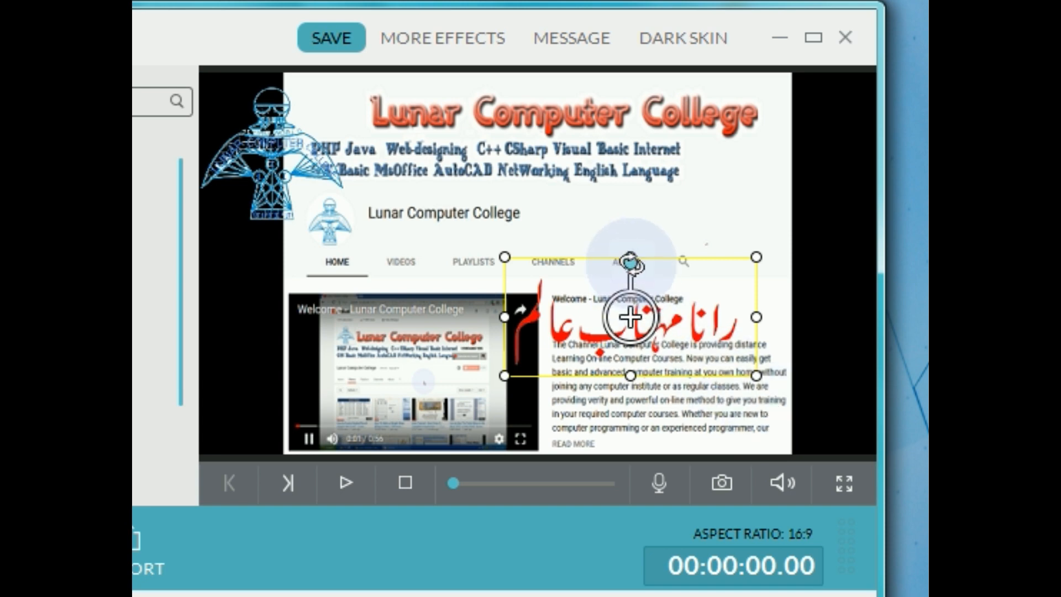
# - Rotate the red Urdu text overlay 90° counterclockwise and move it to the right edge of the video frame
pyautogui.moveTo(631, 264); pyautogui.dragTo(576, 318)
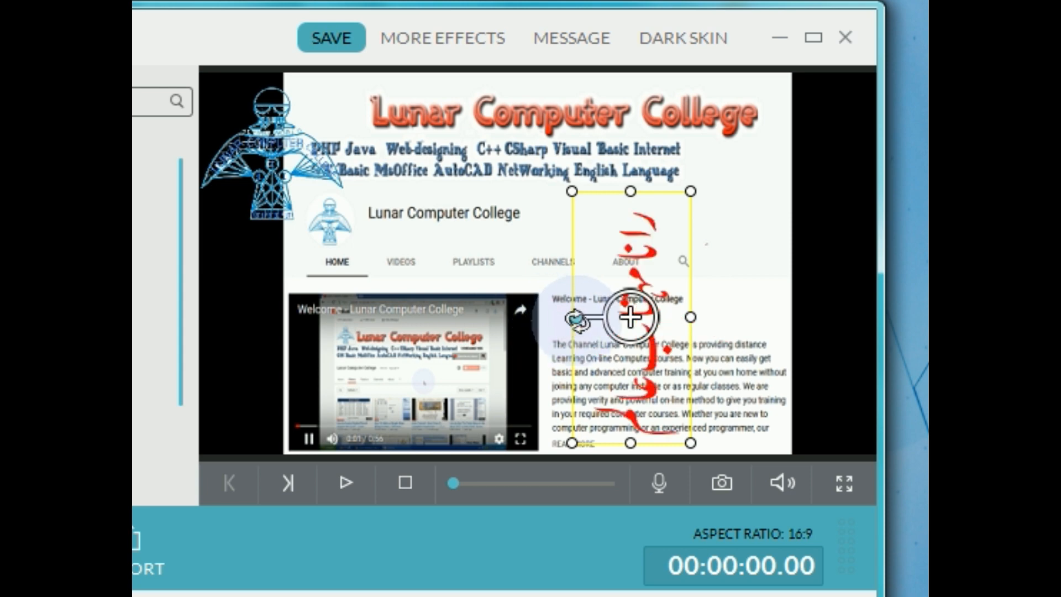
pyautogui.moveTo(592, 398); pyautogui.dragTo(770, 350)
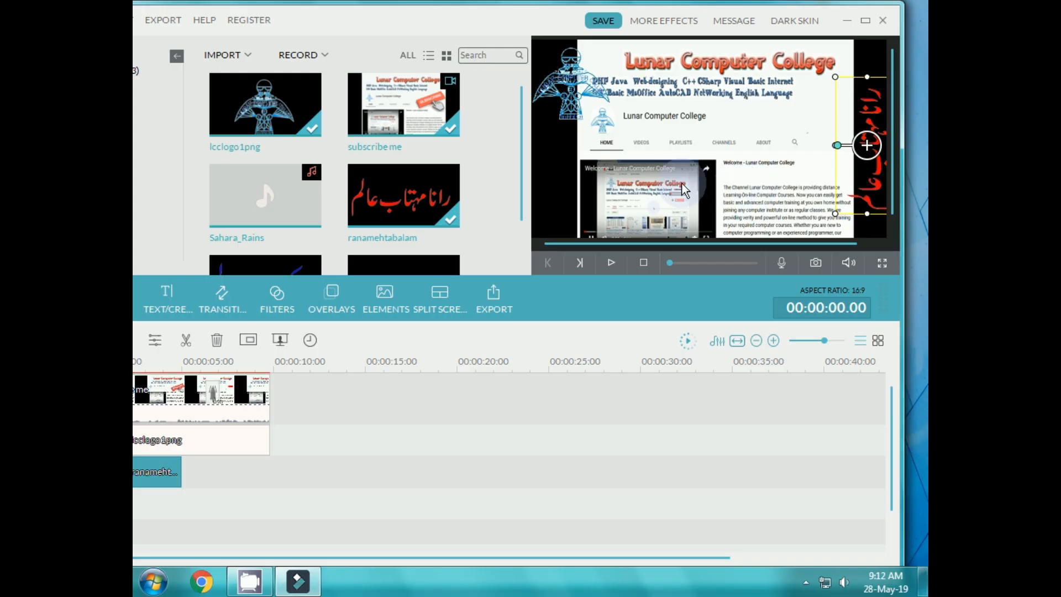
pyautogui.moveTo(487, 18); pyautogui.dragTo(469, 15)
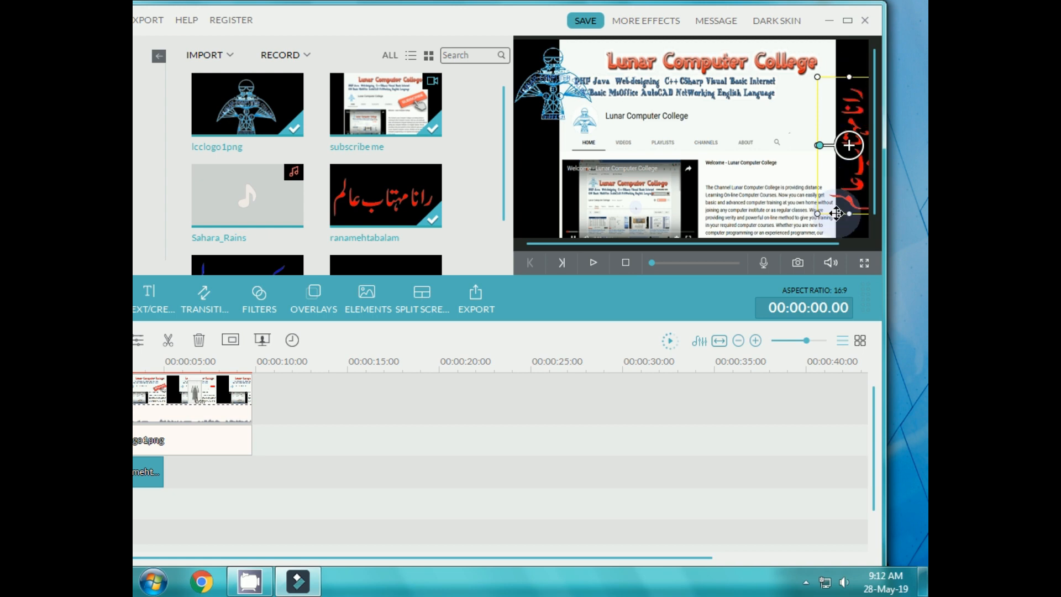
pyautogui.moveTo(481, 21); pyautogui.dragTo(495, 1)
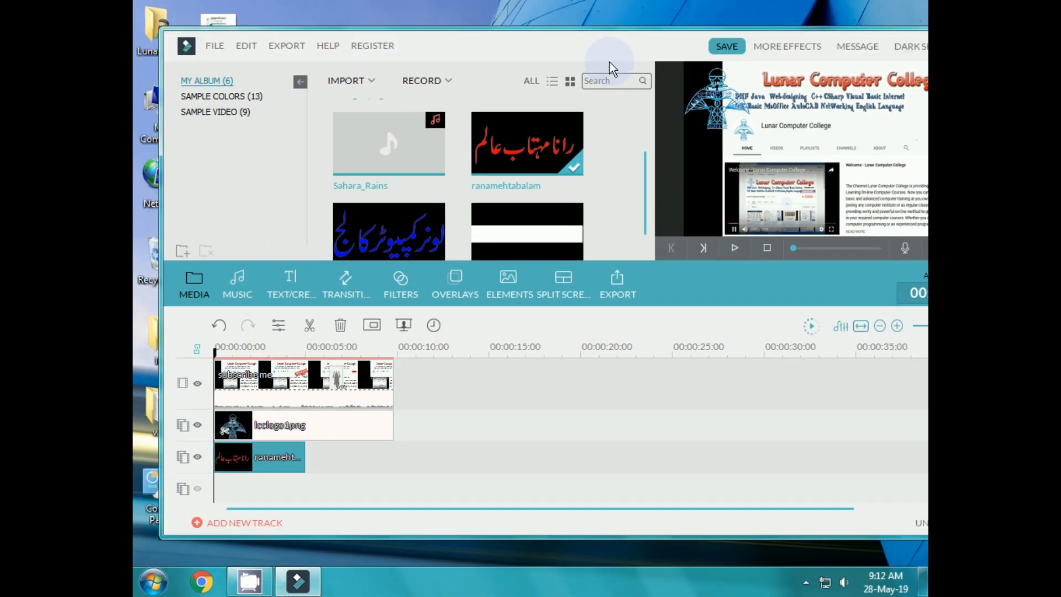
pyautogui.doubleClick(556, 28)
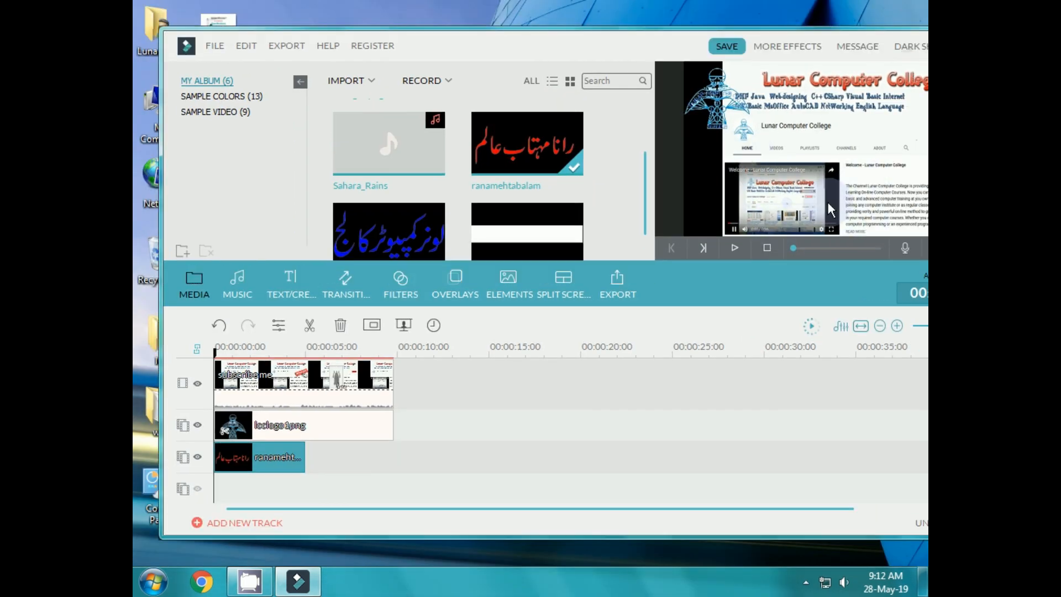
pyautogui.moveTo(652, 32); pyautogui.dragTo(587, 23)
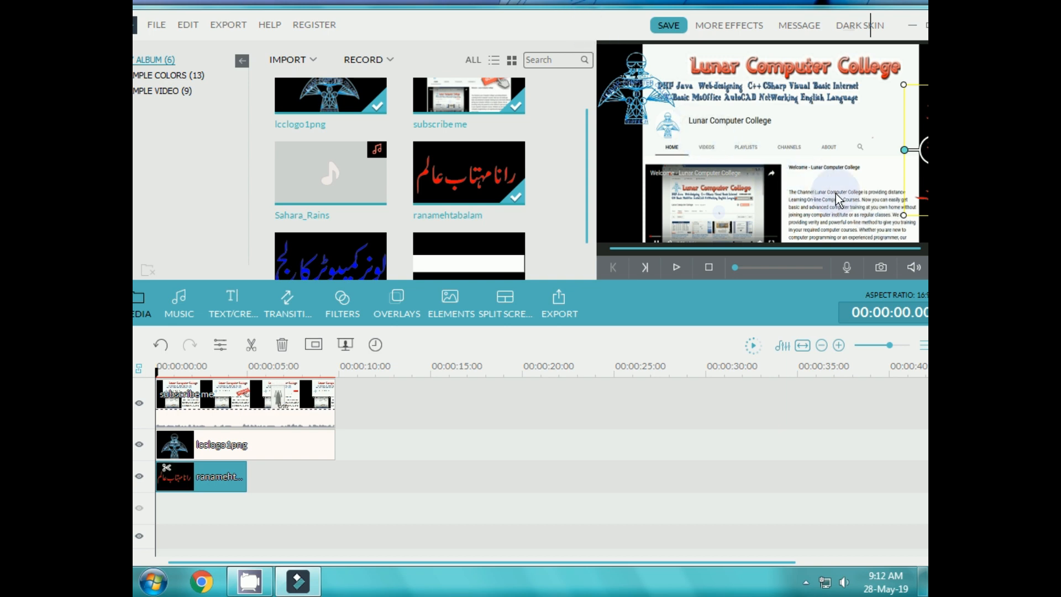
pyautogui.moveTo(612, 23); pyautogui.dragTo(566, 35)
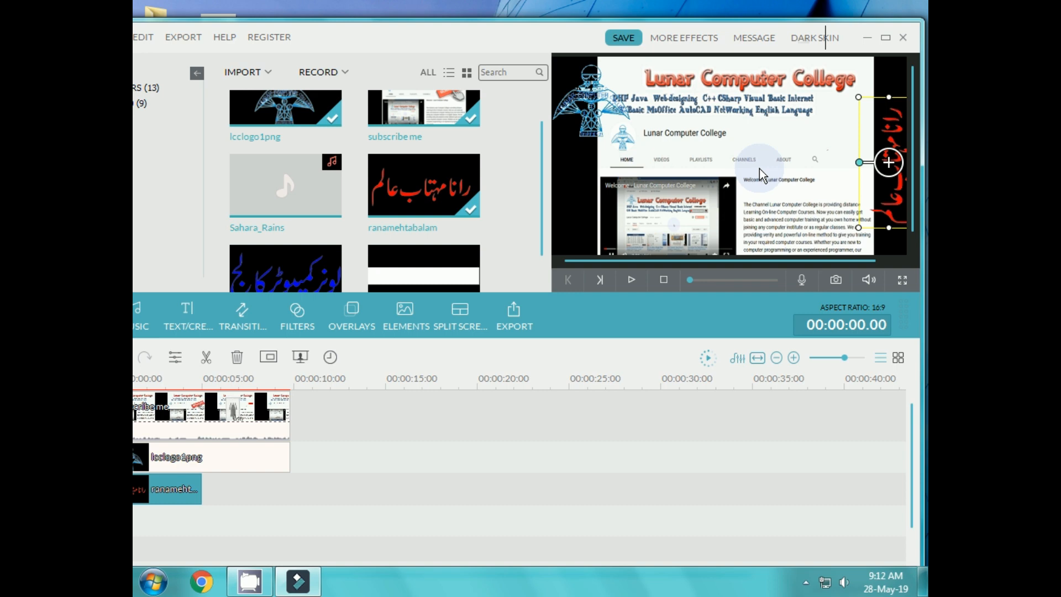
# - Place the white bar image w on the track below the red Urdu text clip, starting at 00:00:00
pyautogui.moveTo(538, 182); pyautogui.dragTo(539, 214)
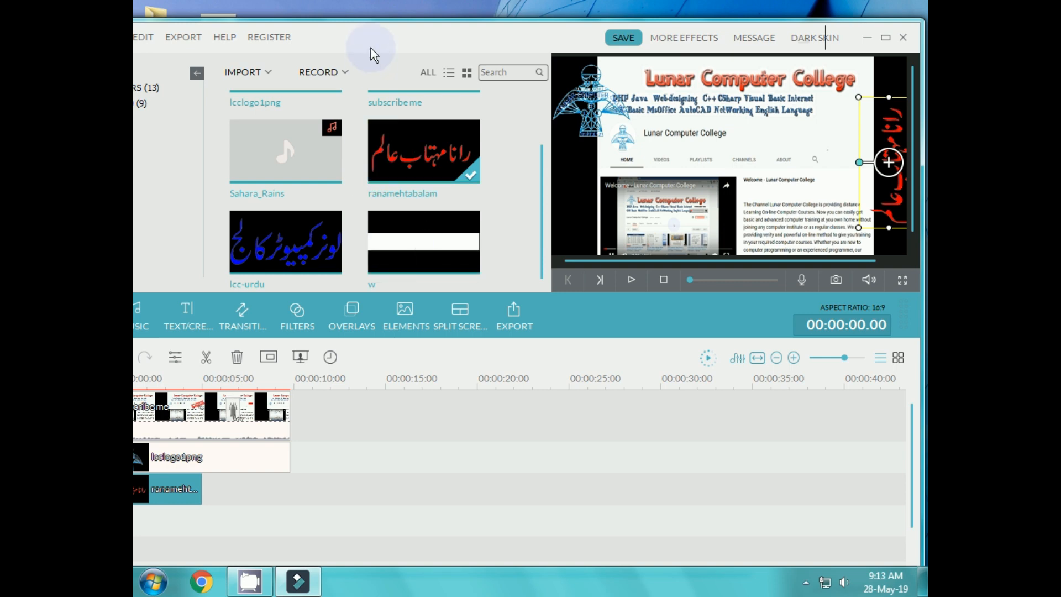
pyautogui.moveTo(376, 39); pyautogui.dragTo(439, 28)
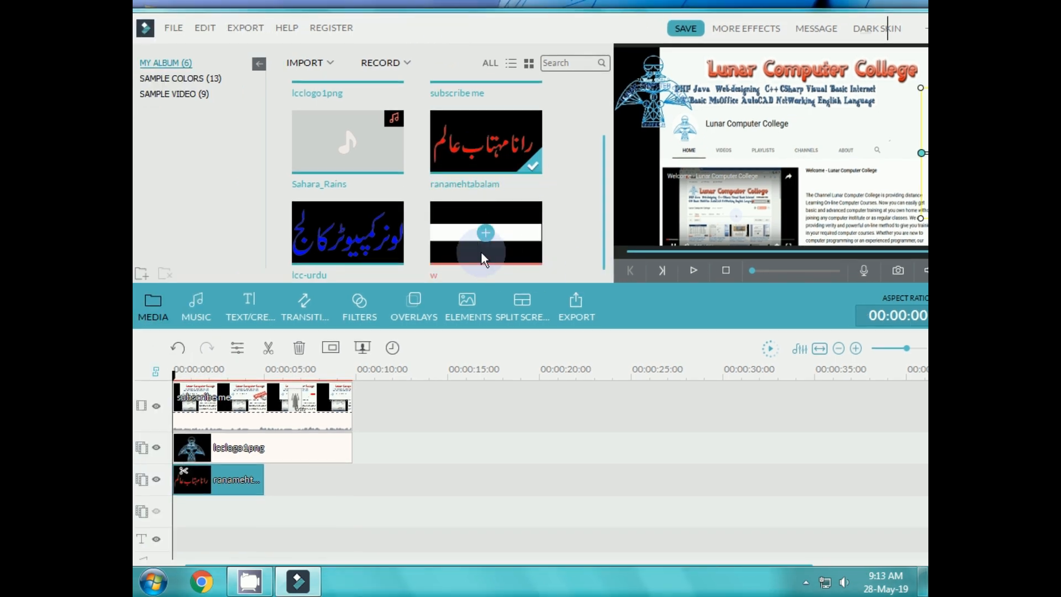
pyautogui.moveTo(450, 228); pyautogui.dragTo(178, 489)
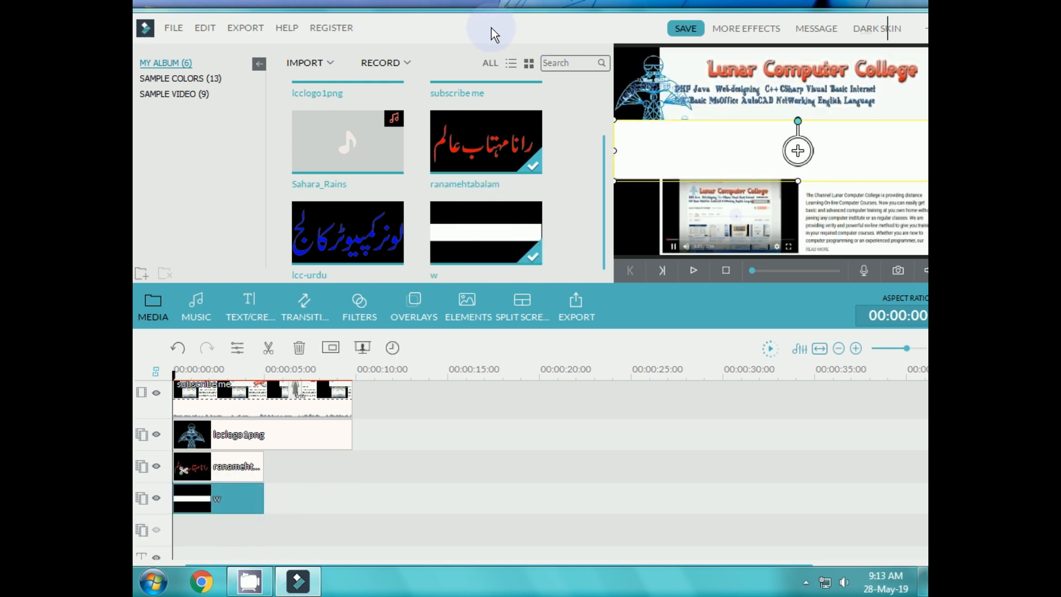
# - Shrink the white bar overlay to about a third of the frame's width and place it over the top of the embedded video player
pyautogui.moveTo(492, 28); pyautogui.dragTo(439, 28)
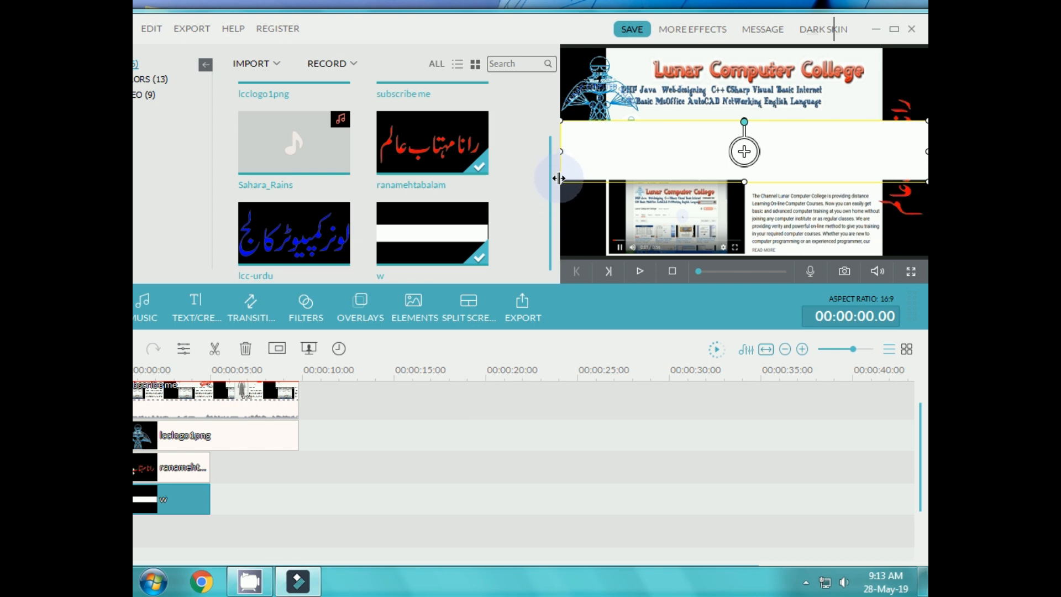
pyautogui.moveTo(563, 181); pyautogui.dragTo(670, 179)
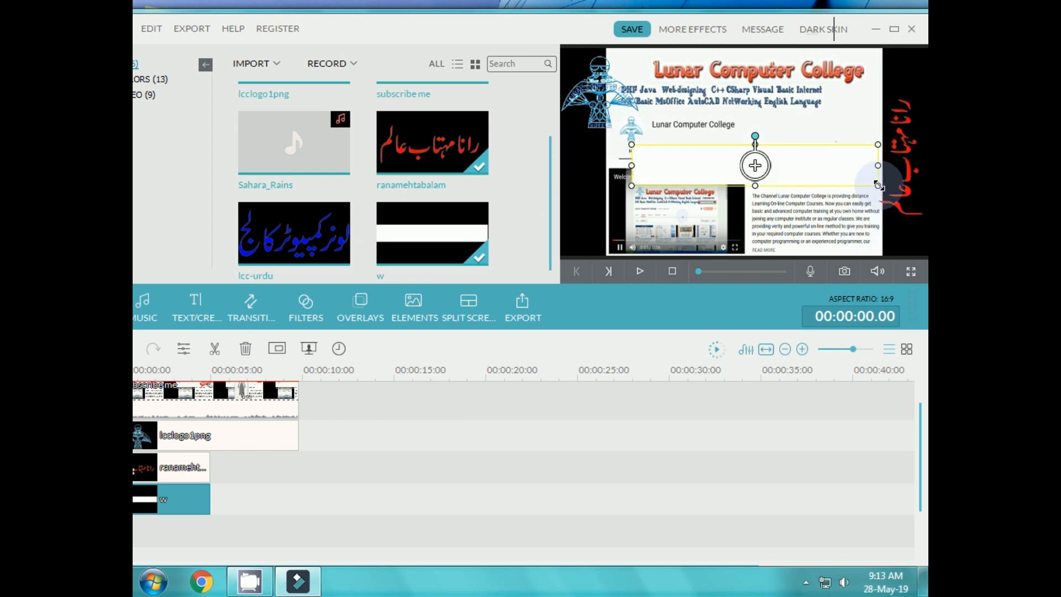
pyautogui.moveTo(878, 186); pyautogui.dragTo(840, 180)
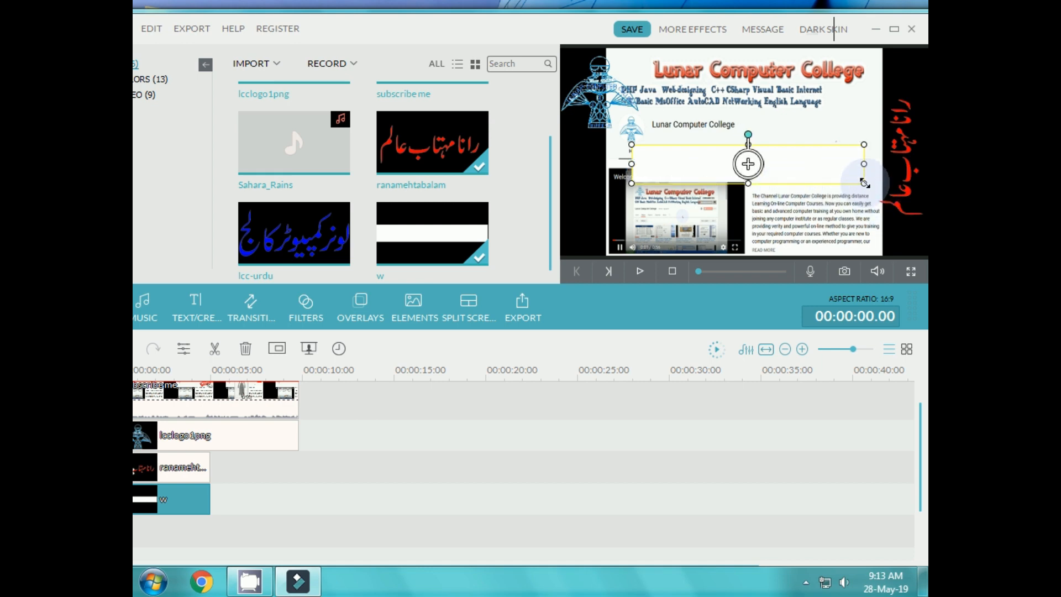
pyautogui.moveTo(844, 175); pyautogui.dragTo(785, 170)
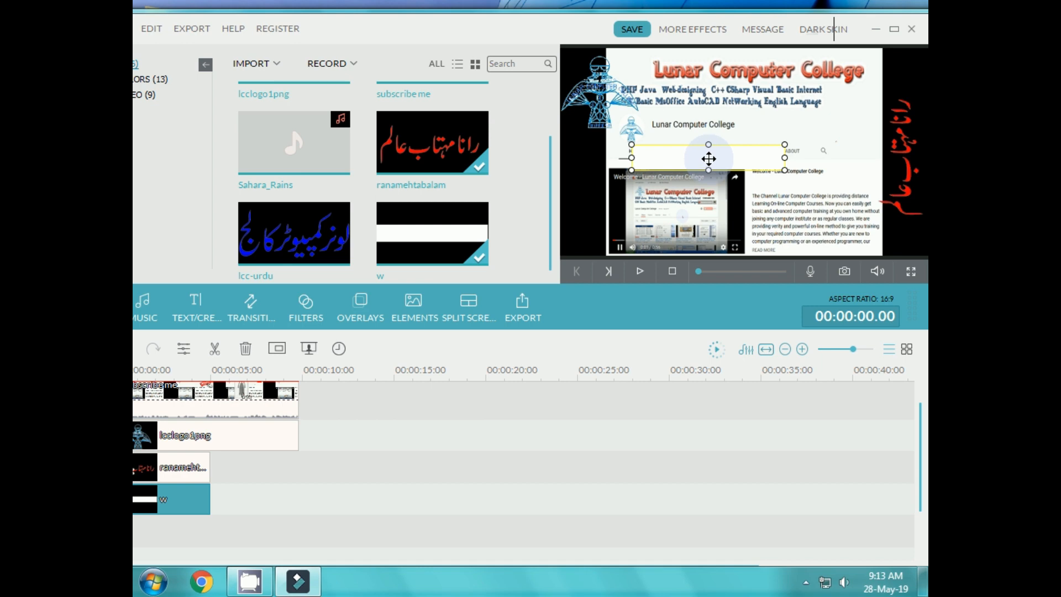
pyautogui.moveTo(709, 159); pyautogui.dragTo(686, 182)
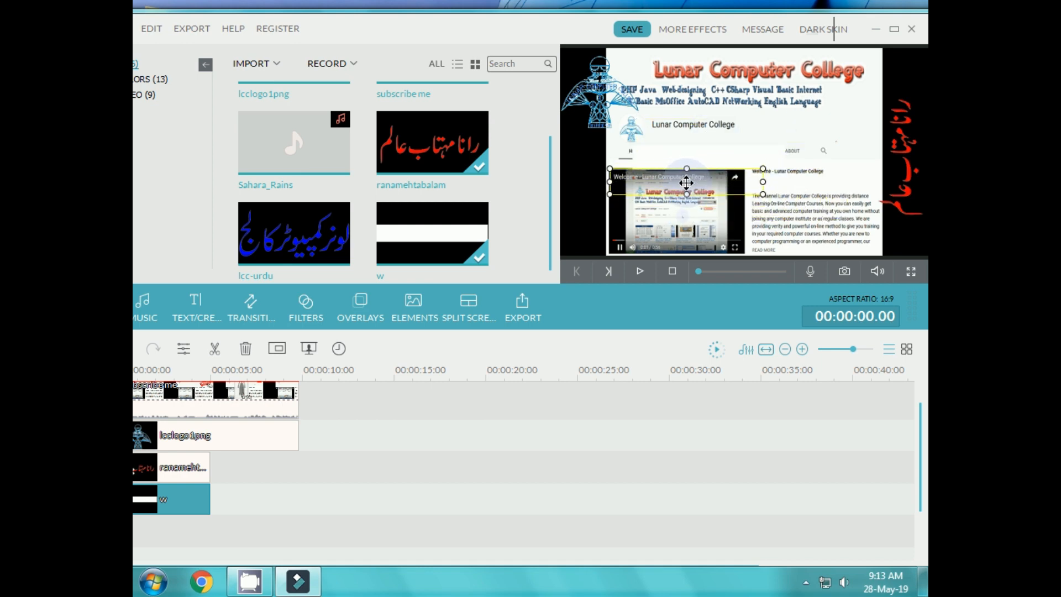
pyautogui.moveTo(761, 181); pyautogui.dragTo(740, 182)
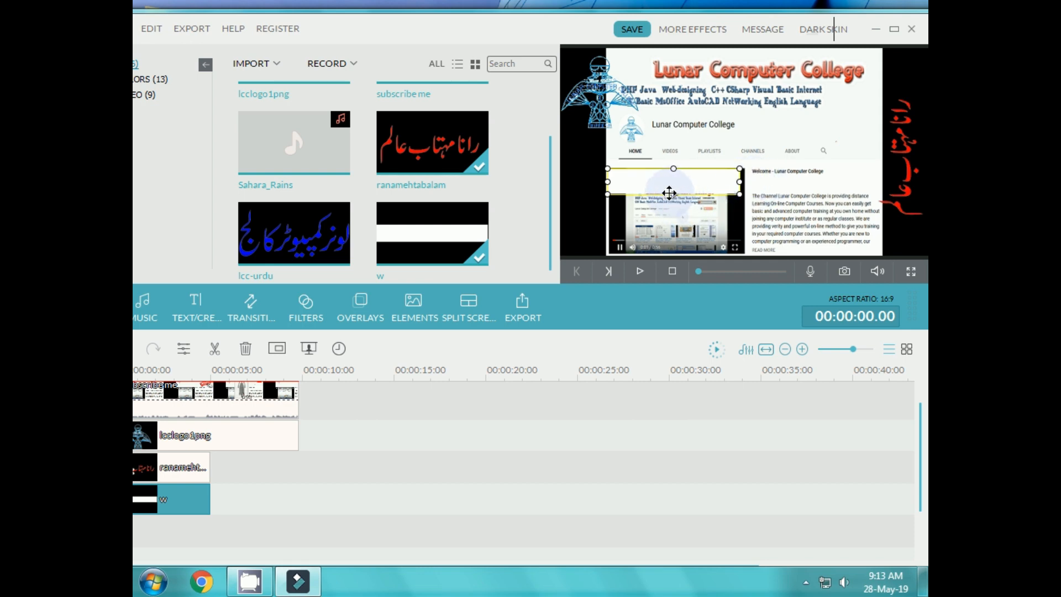
# - Stretch the white bar overlay downward and slightly wider so it covers the entire embedded video player
pyautogui.moveTo(671, 194); pyautogui.dragTo(663, 254)
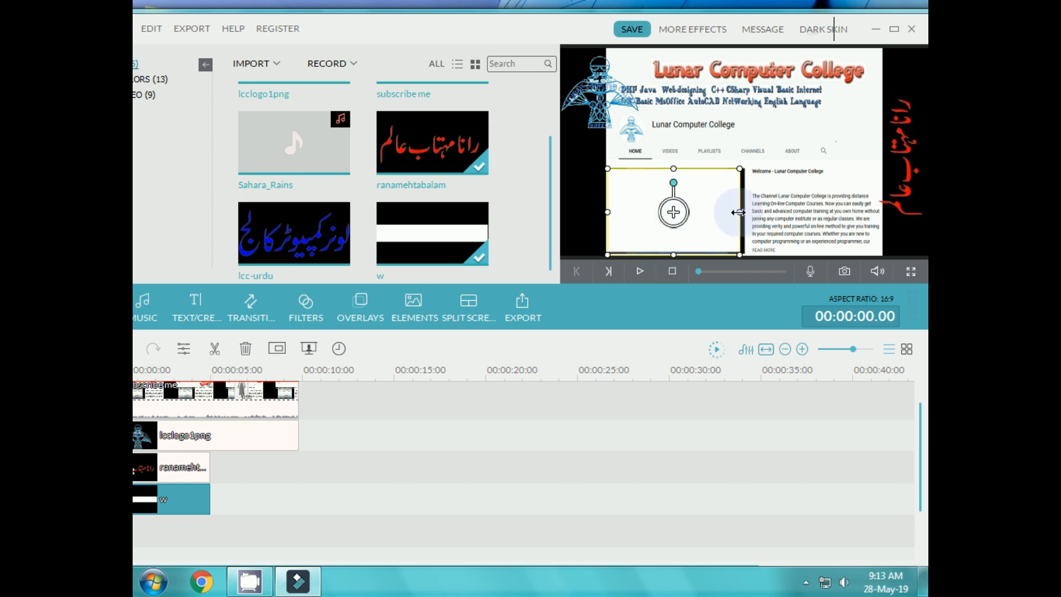
pyautogui.moveTo(741, 211); pyautogui.dragTo(746, 212)
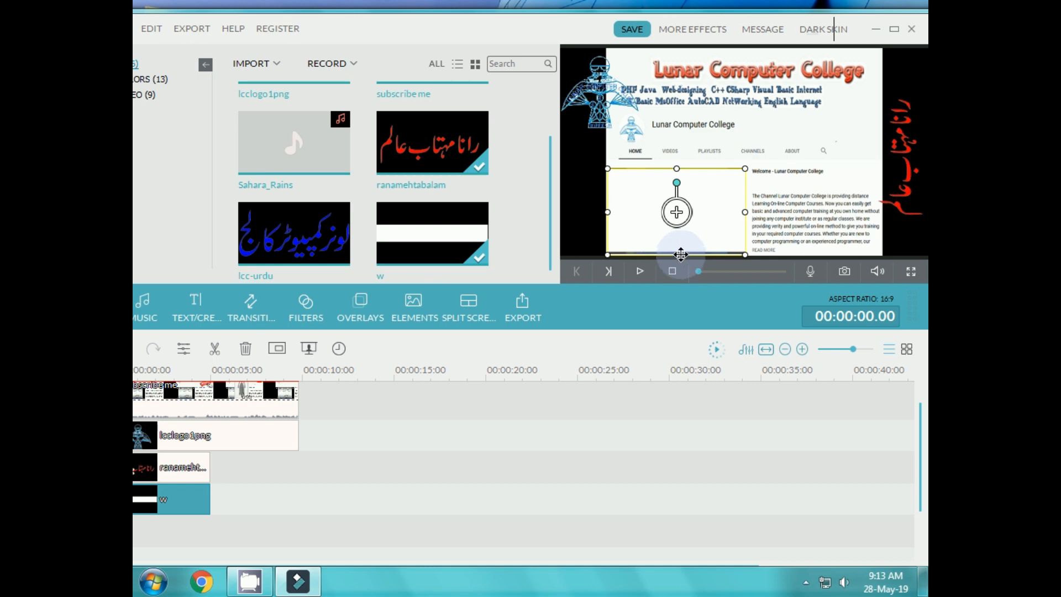
pyautogui.moveTo(674, 252); pyautogui.dragTo(674, 257)
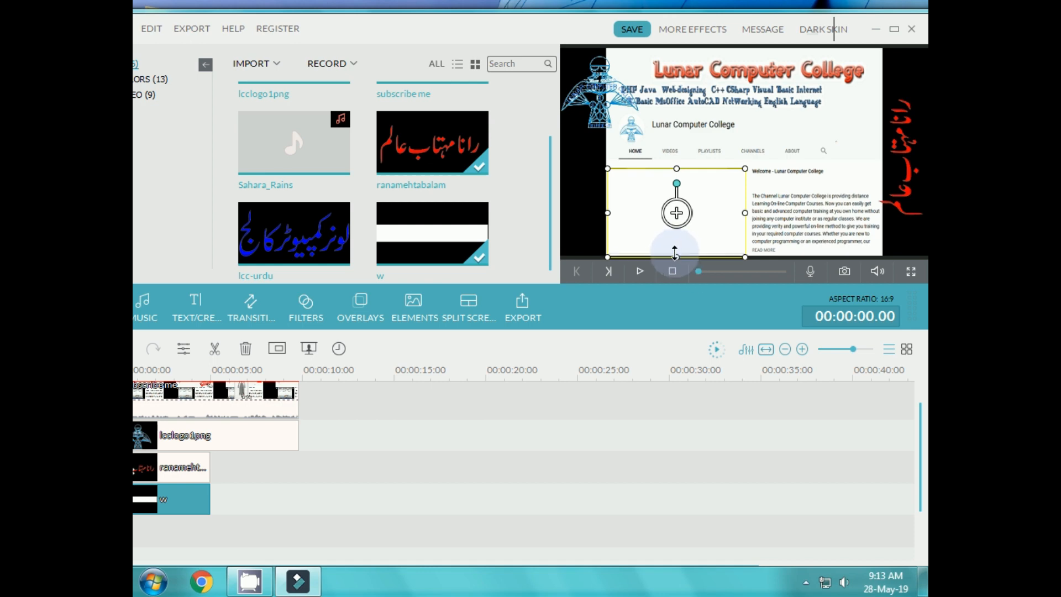
pyautogui.moveTo(676, 169); pyautogui.dragTo(677, 166)
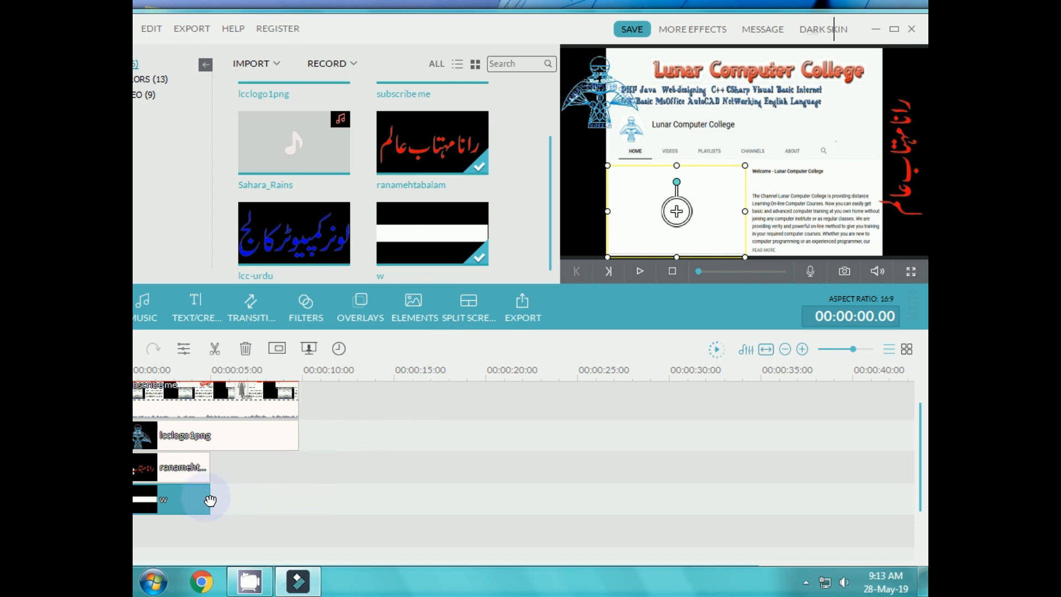
# - Extend the white bar clip w to the end of the subscribe me clip and play back the result
pyautogui.moveTo(208, 497); pyautogui.dragTo(286, 498)
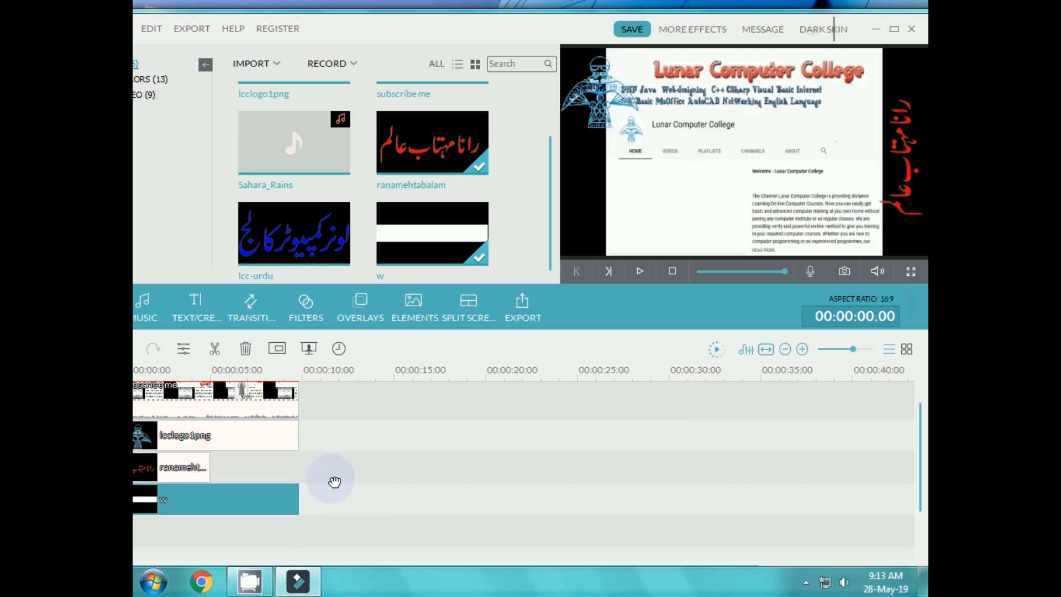
pyautogui.click(639, 271)
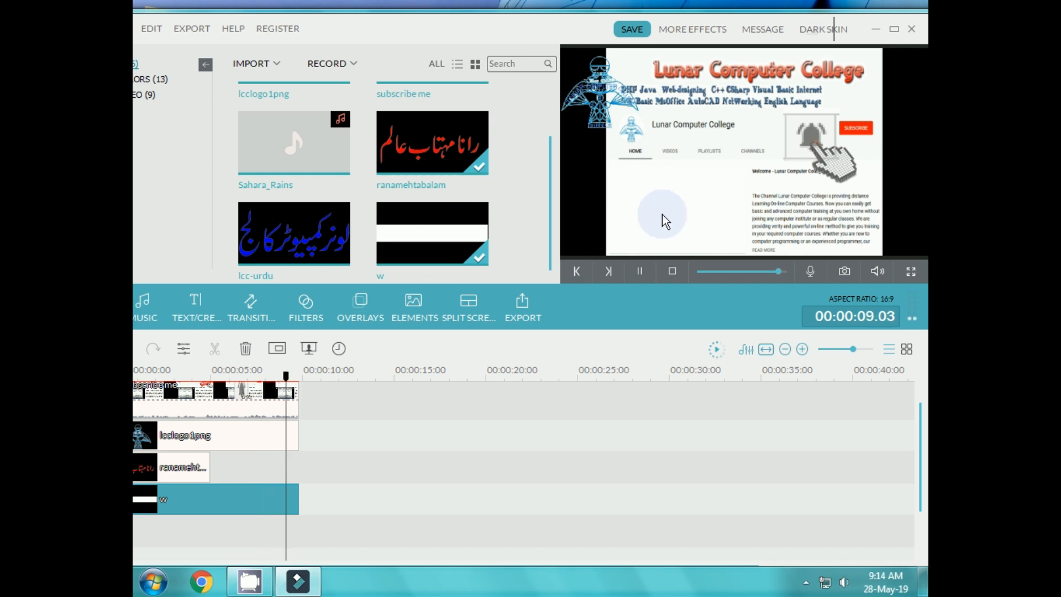
pyautogui.click(647, 217)
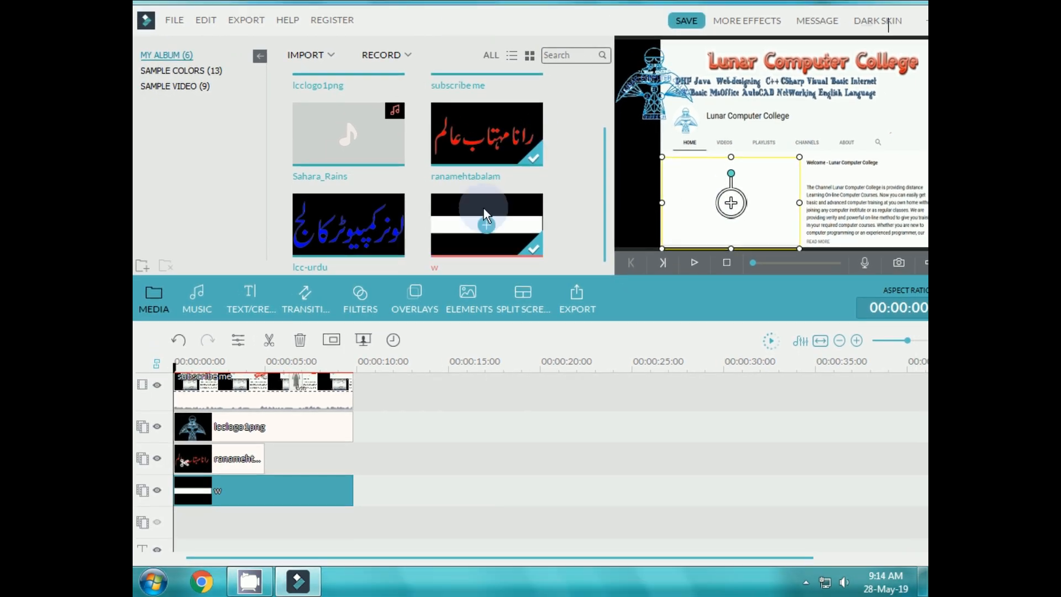
pyautogui.moveTo(606, 200); pyautogui.dragTo(595, 222)
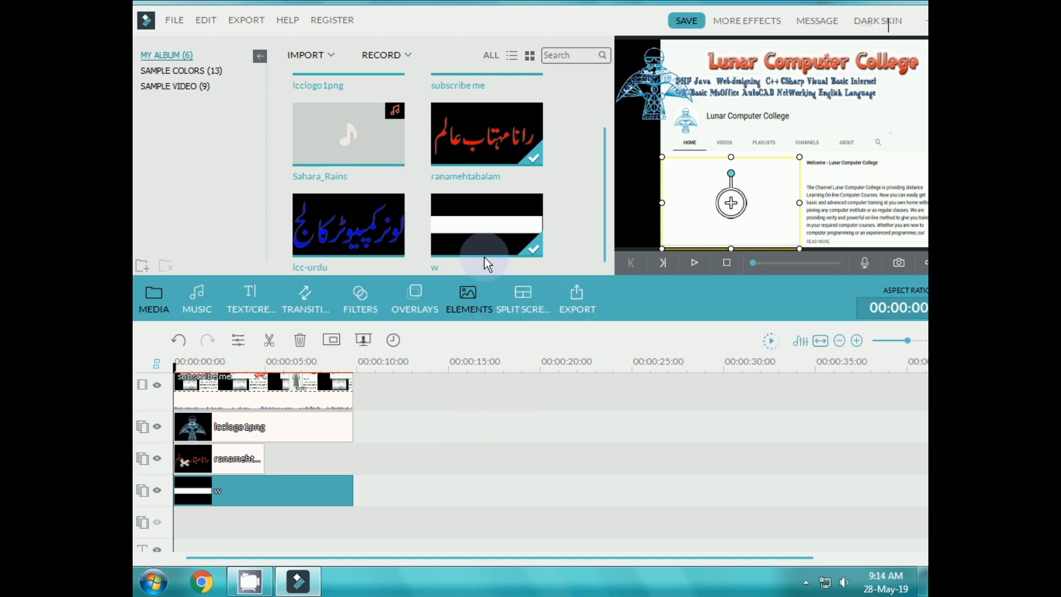
# - Add the Sahara_Rains music to the project's audio track, starting at 00:00:00
pyautogui.moveTo(460, 15); pyautogui.dragTo(457, 64)
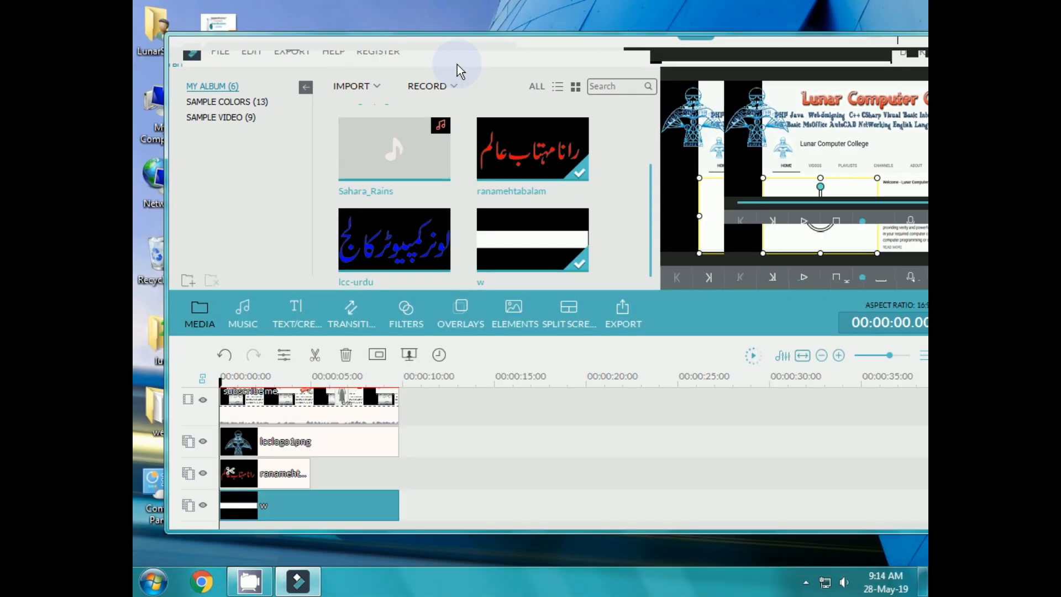
pyautogui.moveTo(385, 149)
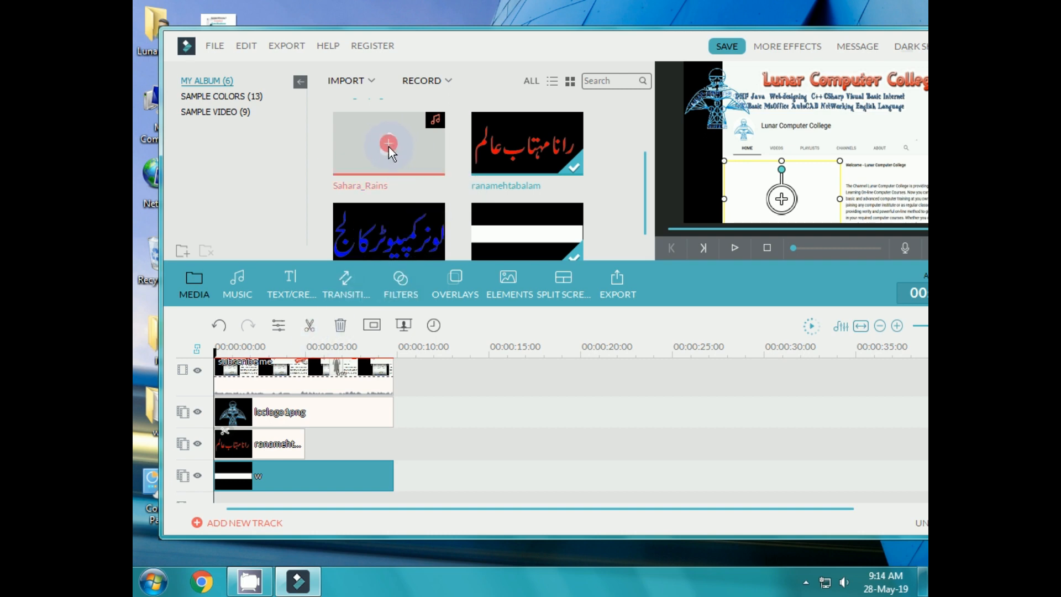
pyautogui.click(389, 147)
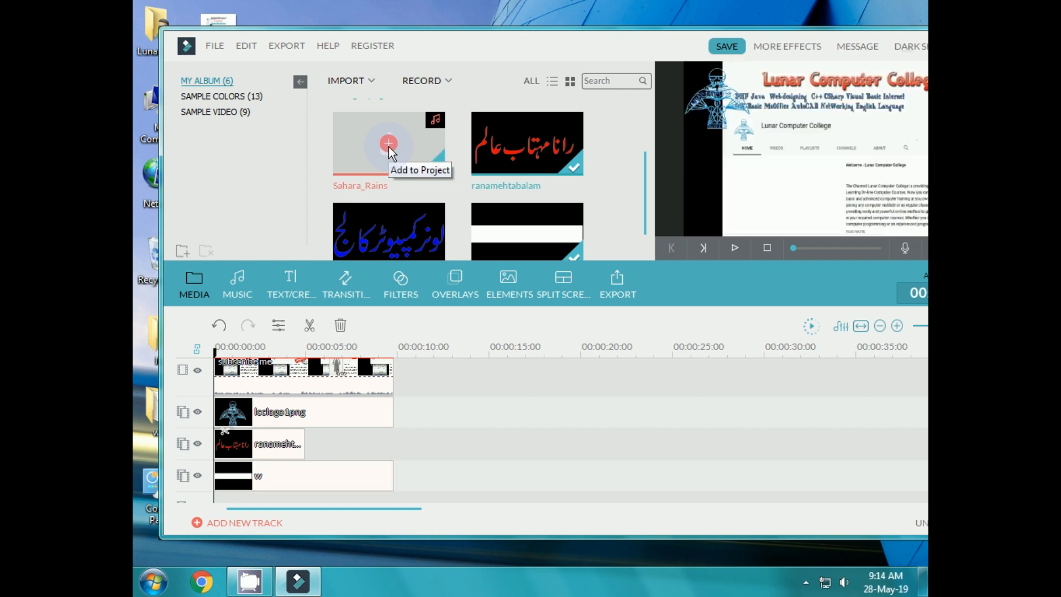
pyautogui.doubleClick(398, 45)
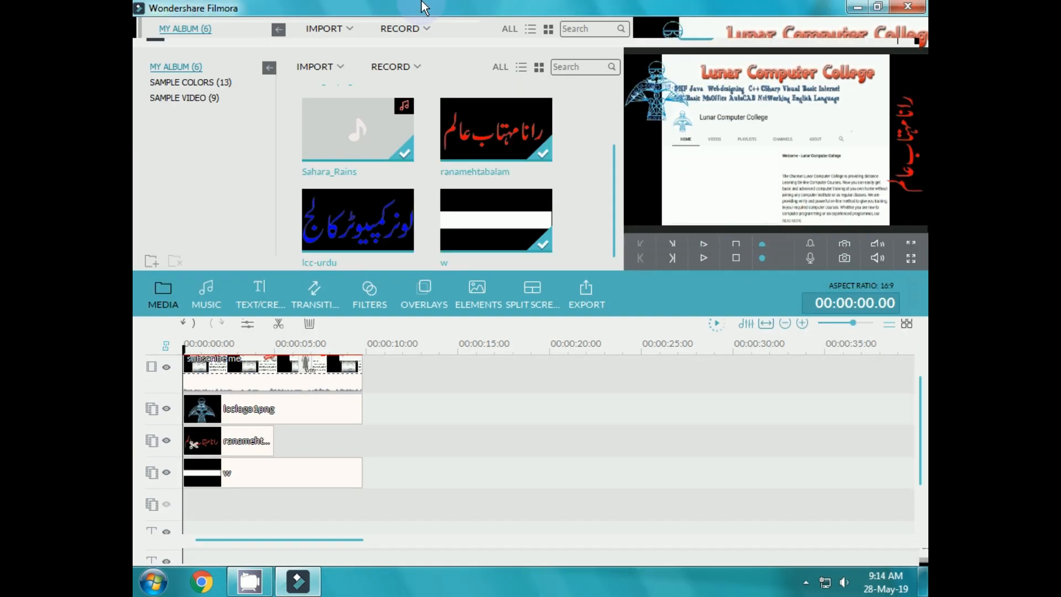
pyautogui.doubleClick(423, 7)
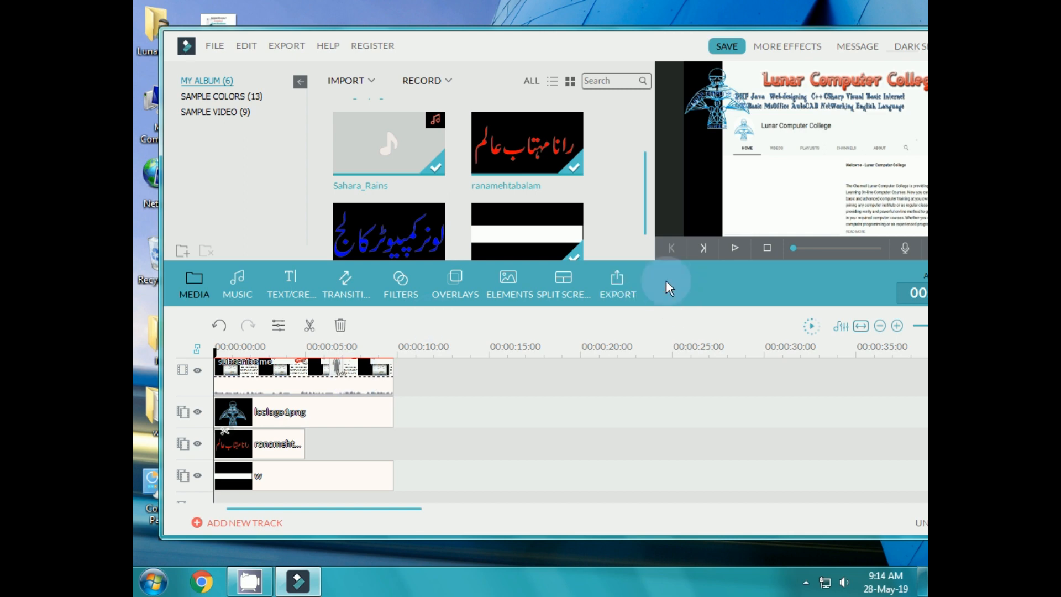
pyautogui.moveTo(595, 64); pyautogui.dragTo(593, 18)
pyautogui.scroll(-3, 562, 395)
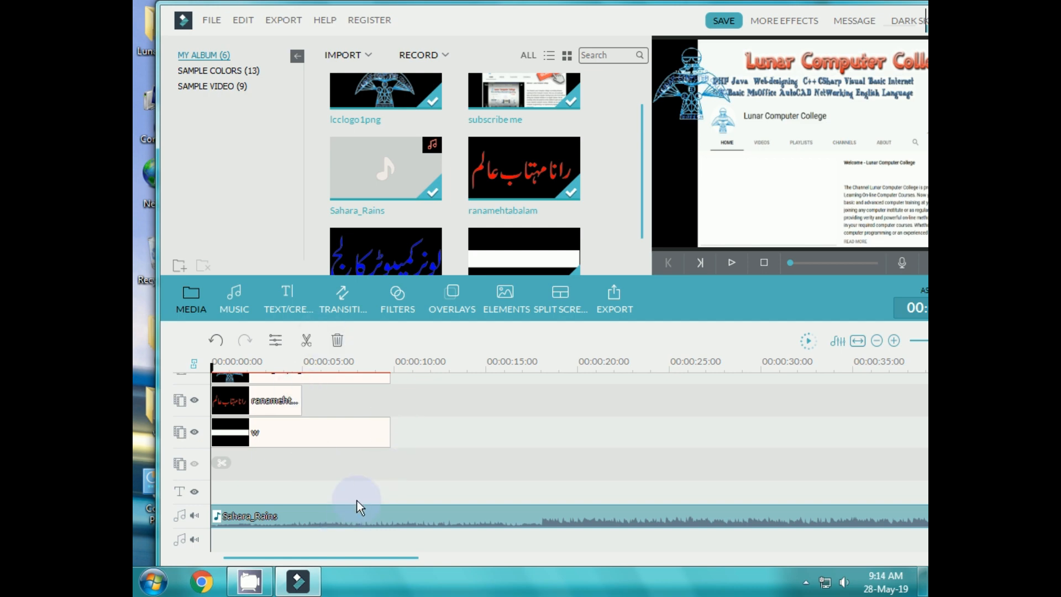
# - Preview the project with the music and set the Sahara_Rains clip's volume to 15
pyautogui.click(731, 257)
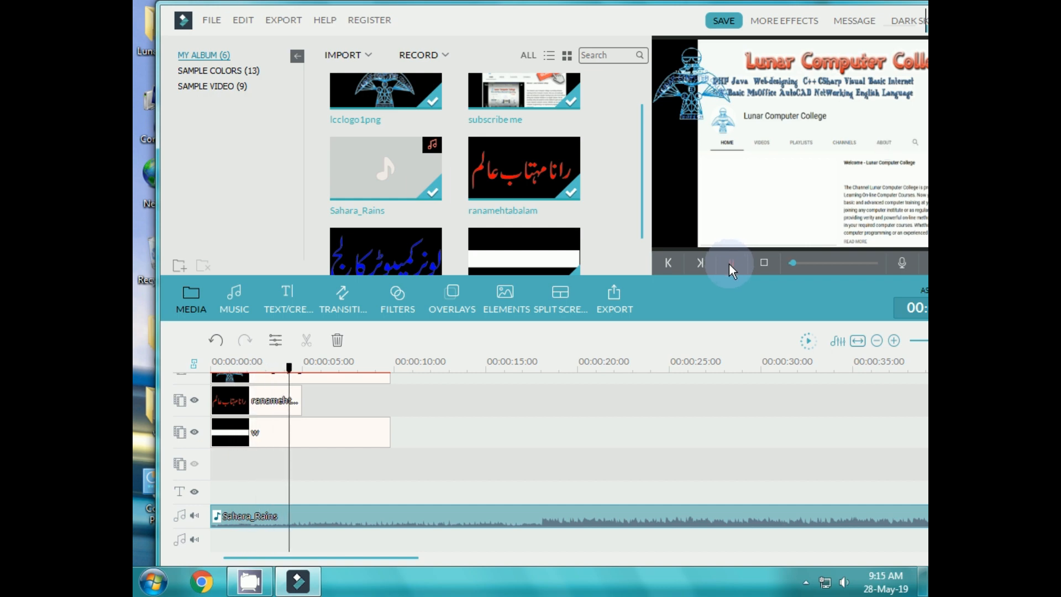
pyautogui.click(730, 263)
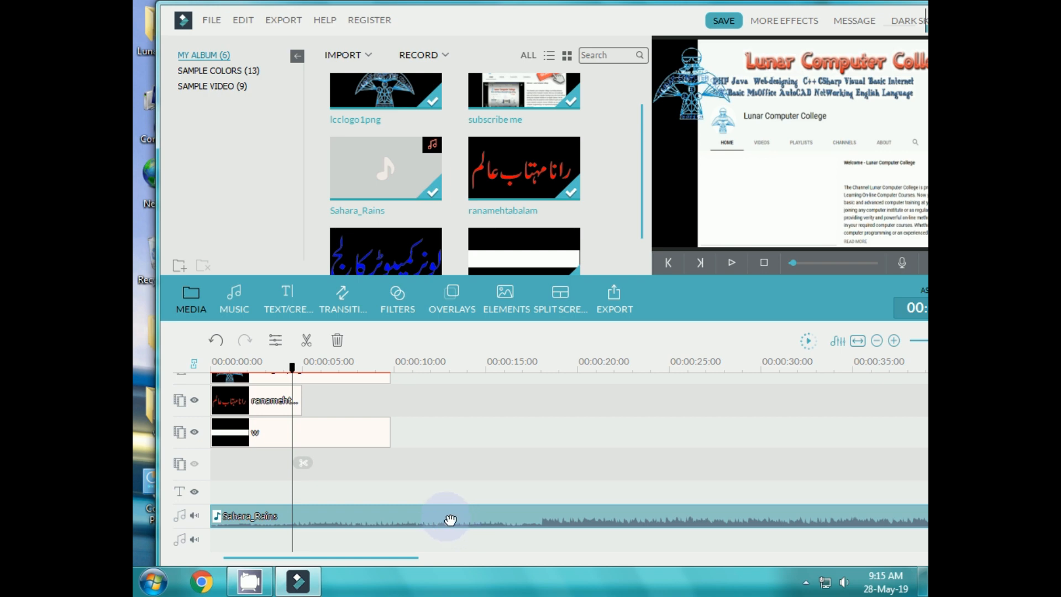
pyautogui.doubleClick(490, 518)
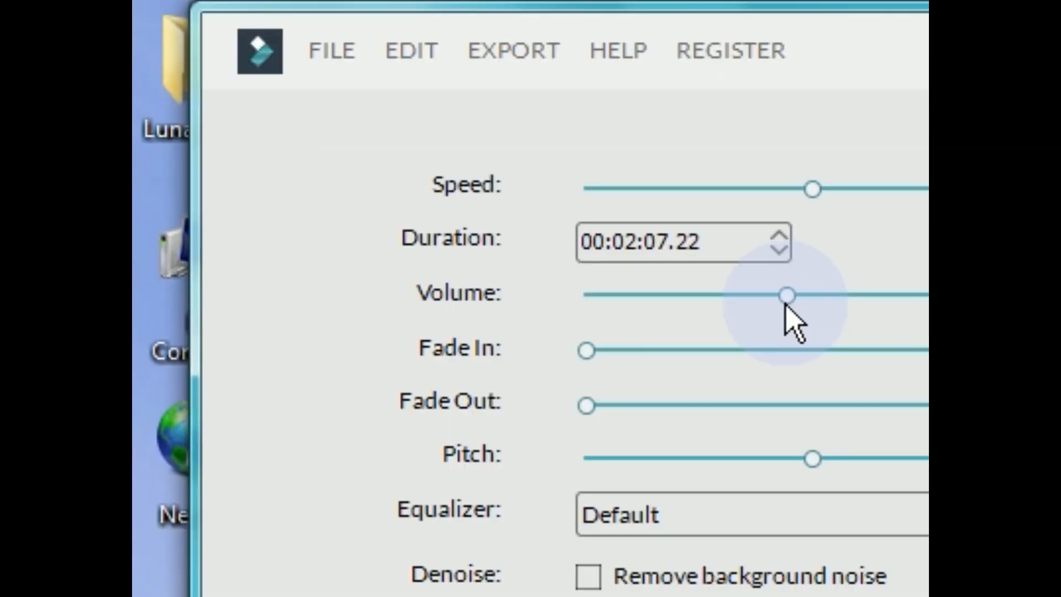
pyautogui.moveTo(786, 302); pyautogui.dragTo(615, 304)
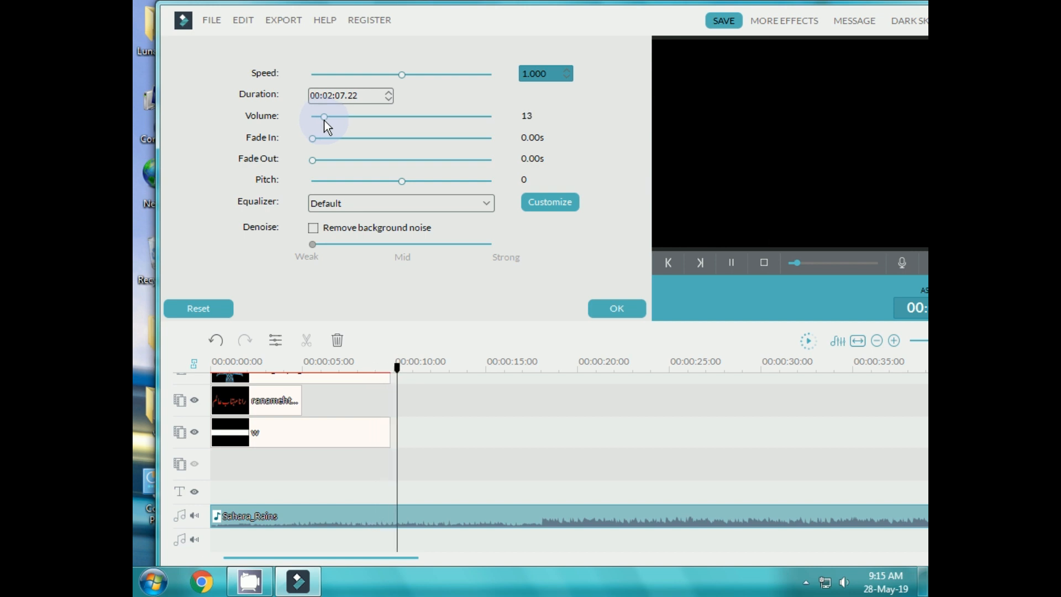
pyautogui.moveTo(324, 119); pyautogui.dragTo(326, 120)
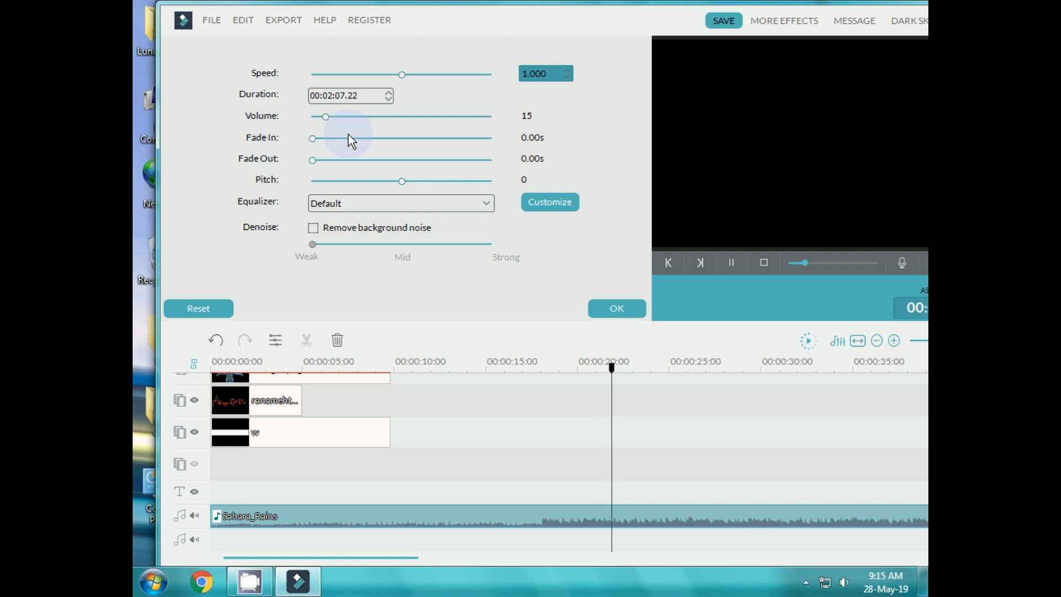
pyautogui.click(607, 315)
pyautogui.click(606, 313)
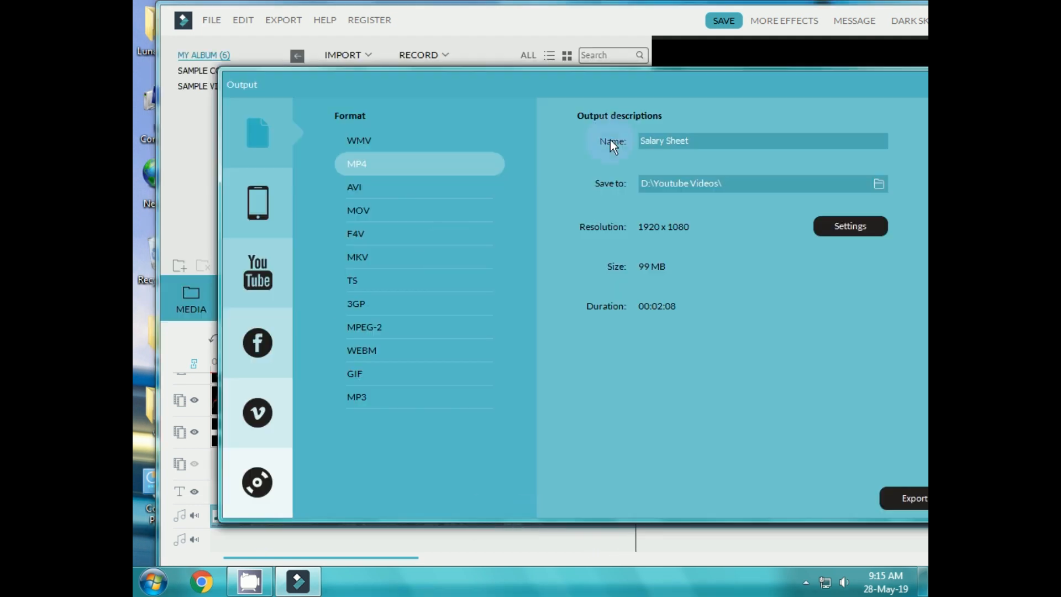
pyautogui.moveTo(595, 84); pyautogui.dragTo(498, 79)
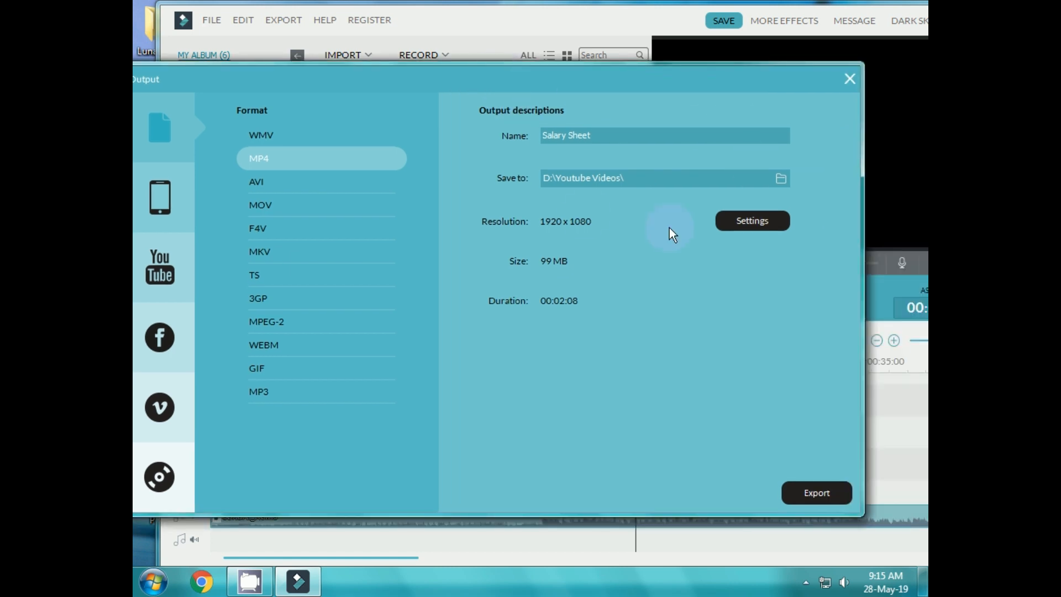
pyautogui.click(851, 79)
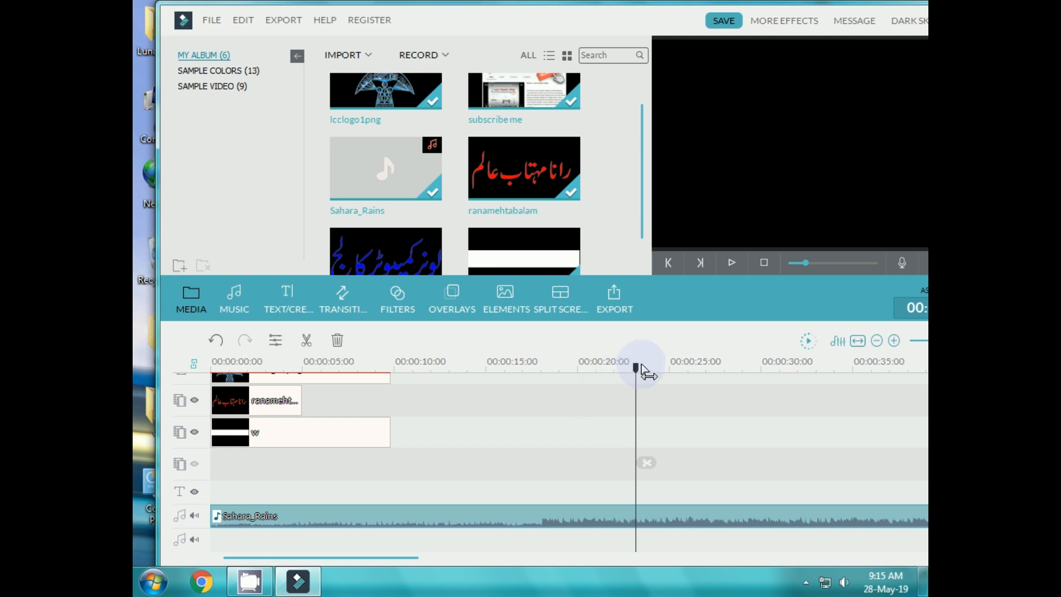
# - Split the Sahara_Rains audio at the end of the video clip and delete the excess part after the cut
pyautogui.moveTo(634, 369); pyautogui.dragTo(393, 390)
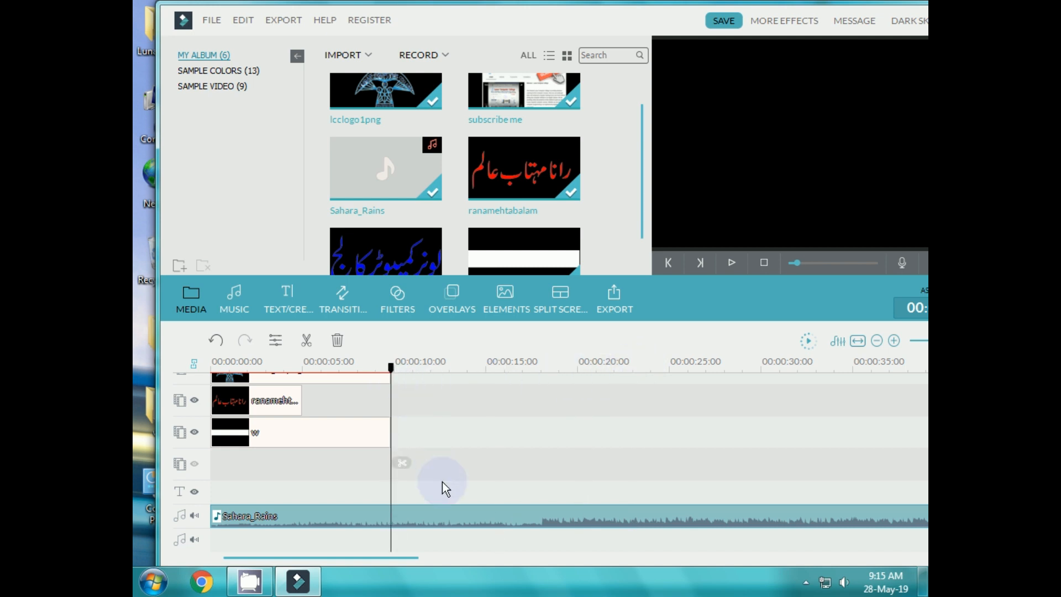
pyautogui.click(307, 340)
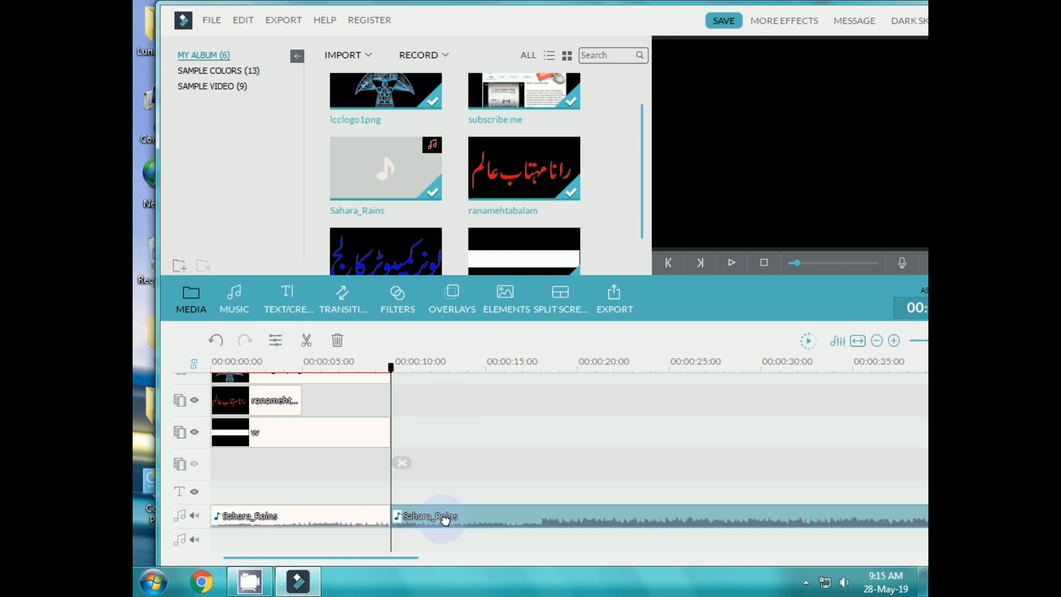
pyautogui.press('Delete')
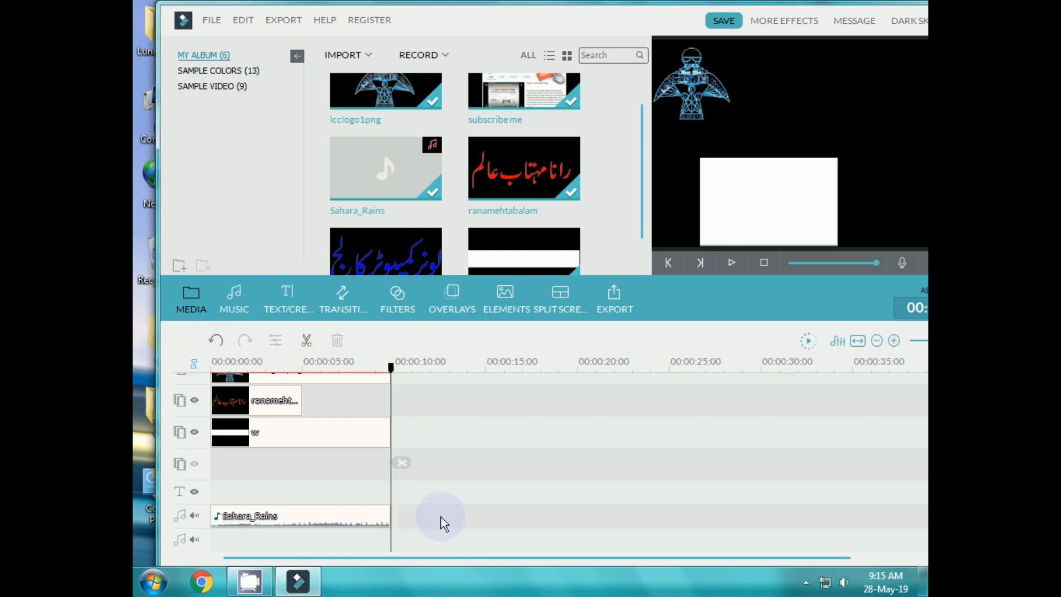
pyautogui.moveTo(393, 367); pyautogui.dragTo(194, 369)
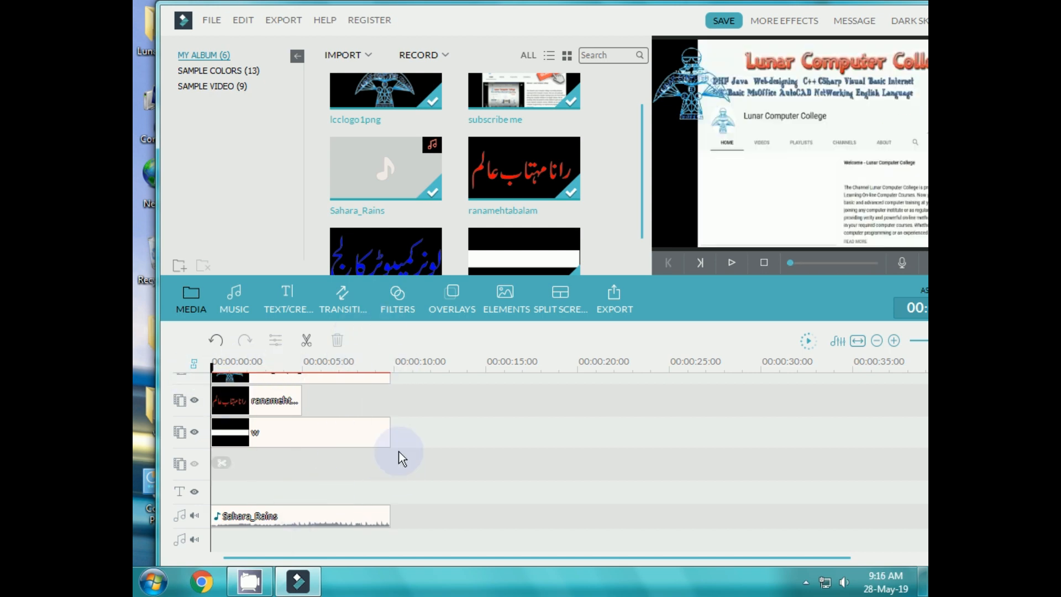
# - Split the subscribe me video clip at about 00:00:05
pyautogui.moveTo(642, 222); pyautogui.dragTo(638, 164)
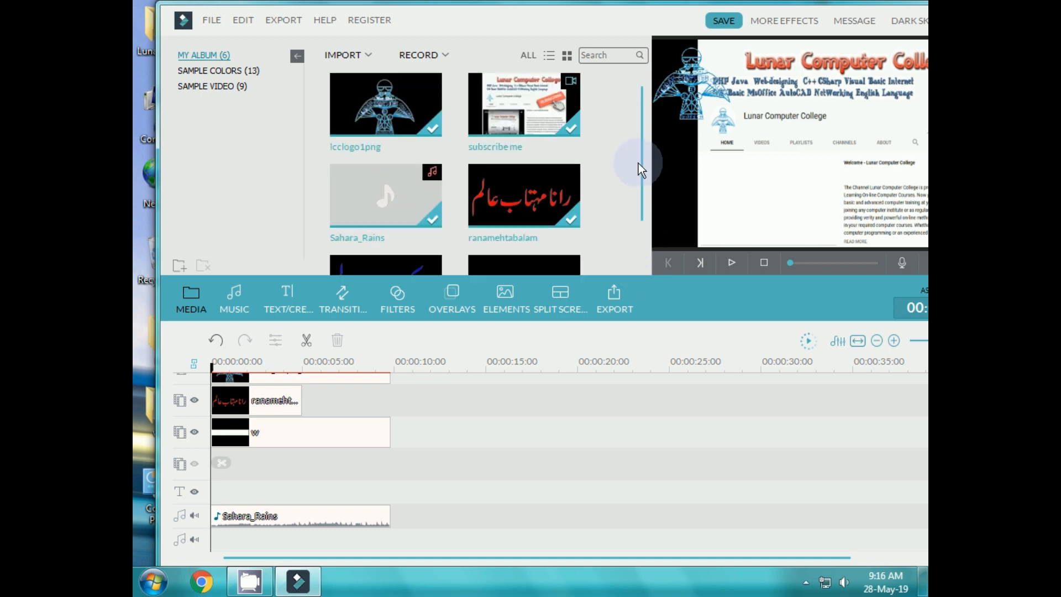
pyautogui.scroll(3, 575, 420)
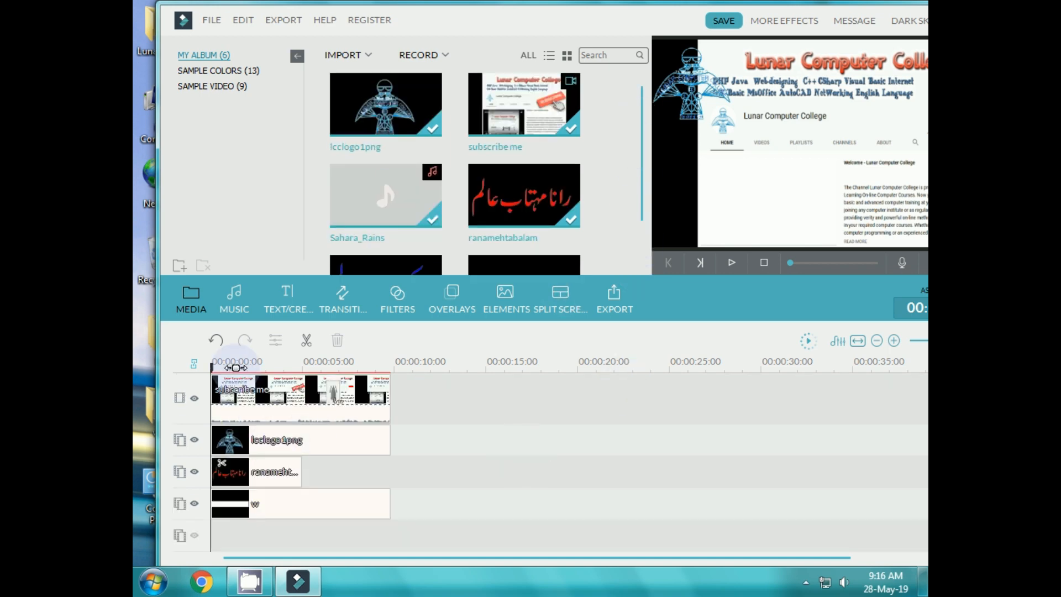
pyautogui.moveTo(213, 365); pyautogui.dragTo(312, 384)
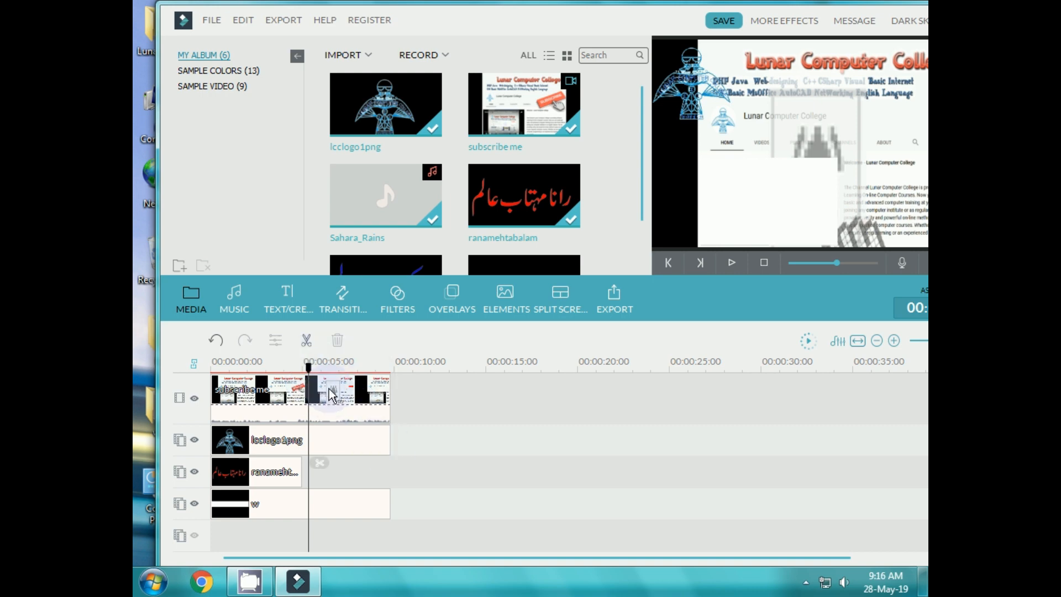
pyautogui.click(332, 395)
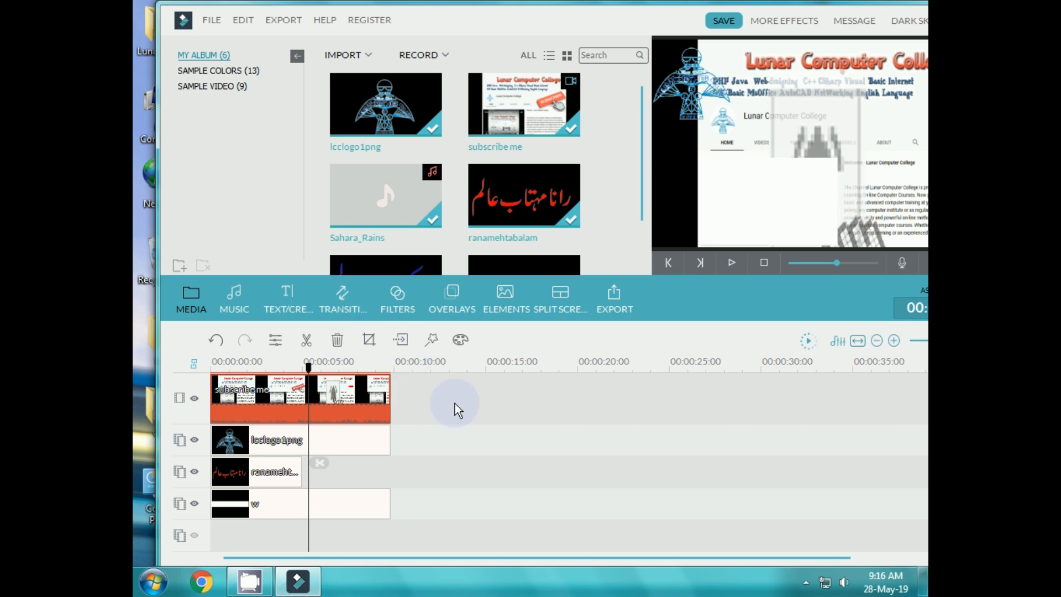
pyautogui.click(308, 341)
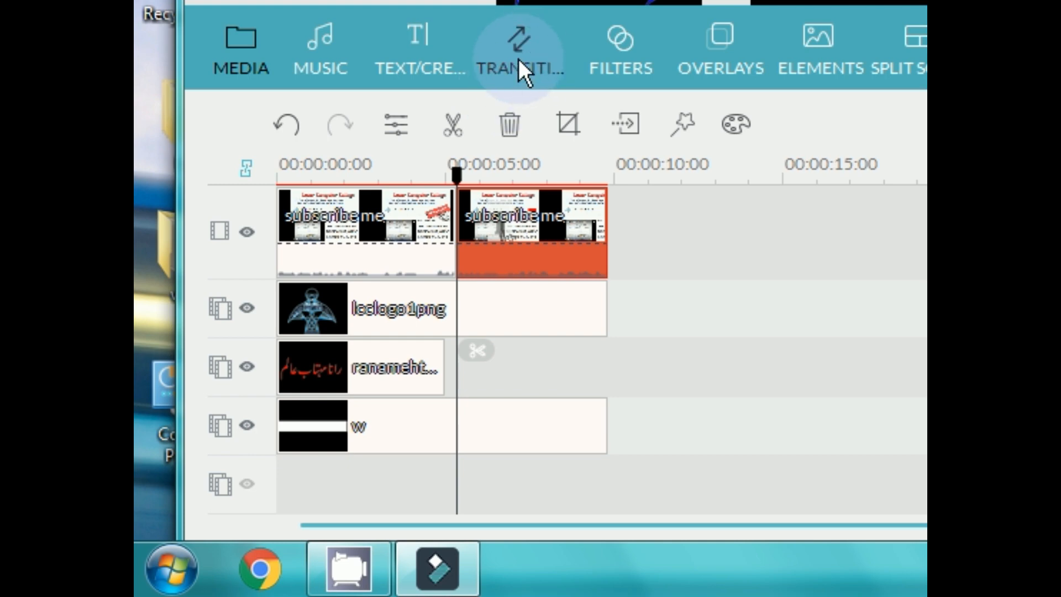
# - Place the cube transition at the cut between the two parts of the subscribe me clip
pyautogui.click(516, 55)
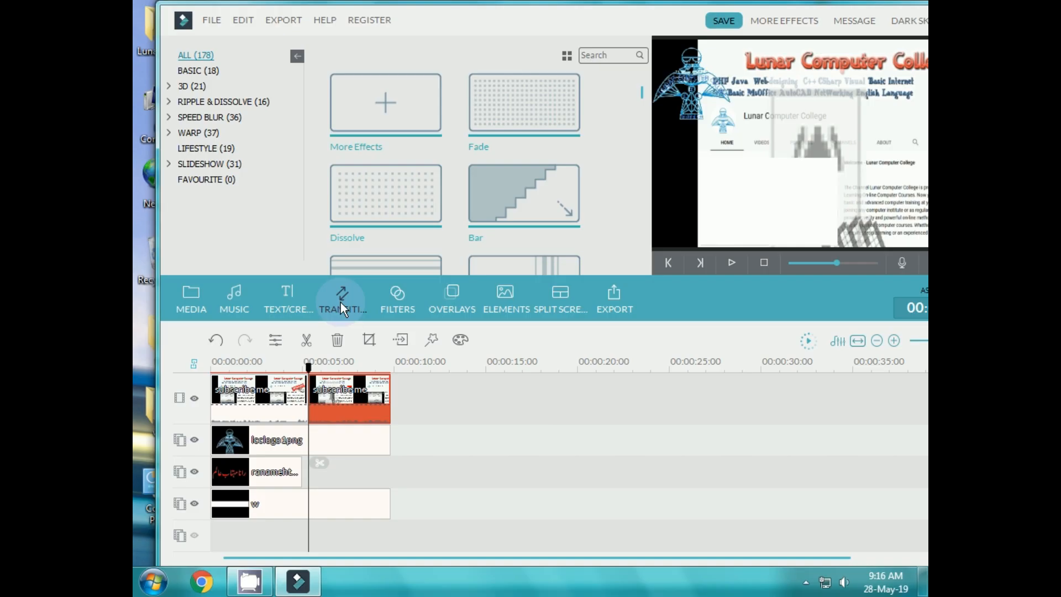
pyautogui.moveTo(641, 98)
pyautogui.mouseDown()
pyautogui.moveTo(638, 207)
pyautogui.moveTo(639, 81)
pyautogui.mouseUp()
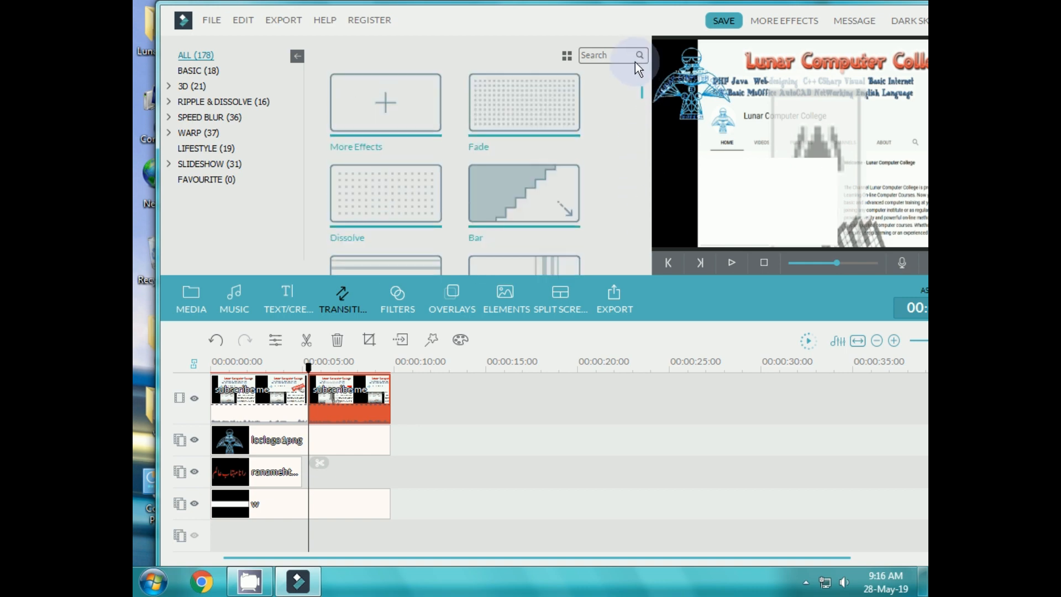
pyautogui.scroll(-5, 640, 100)
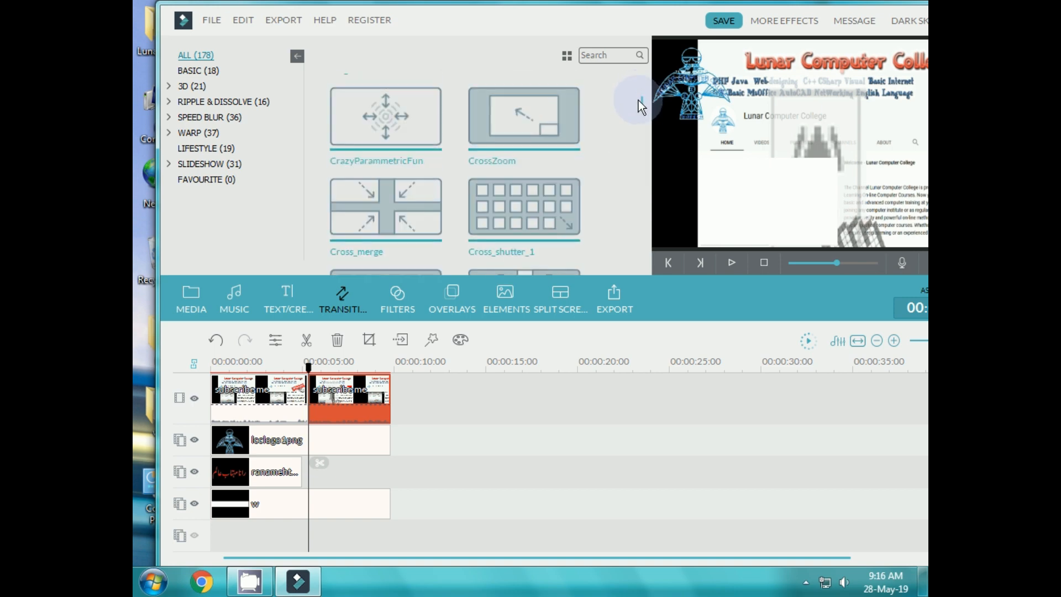
pyautogui.scroll(-3, 640, 105)
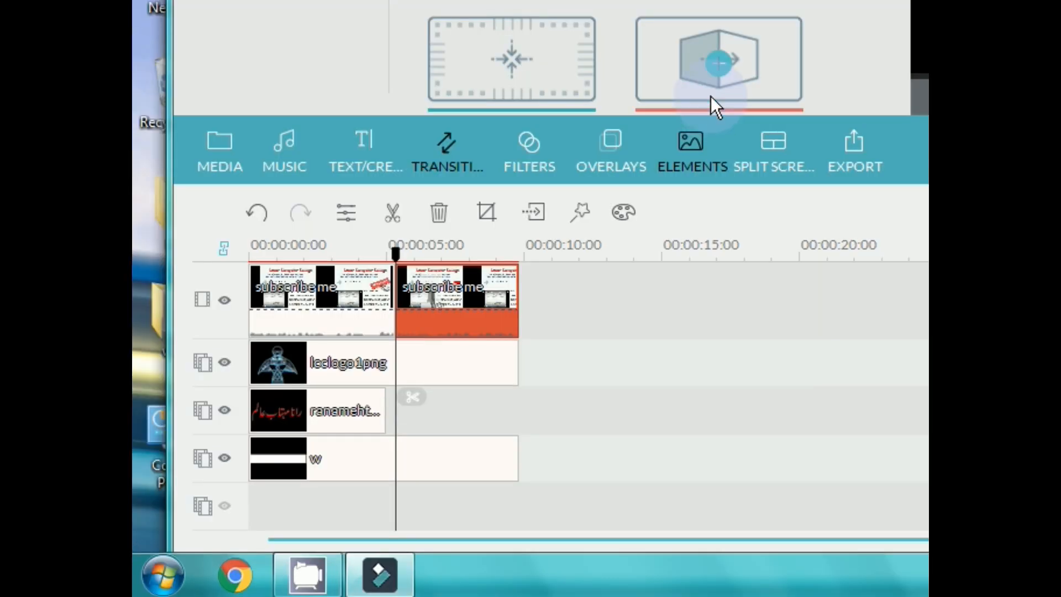
pyautogui.moveTo(521, 241)
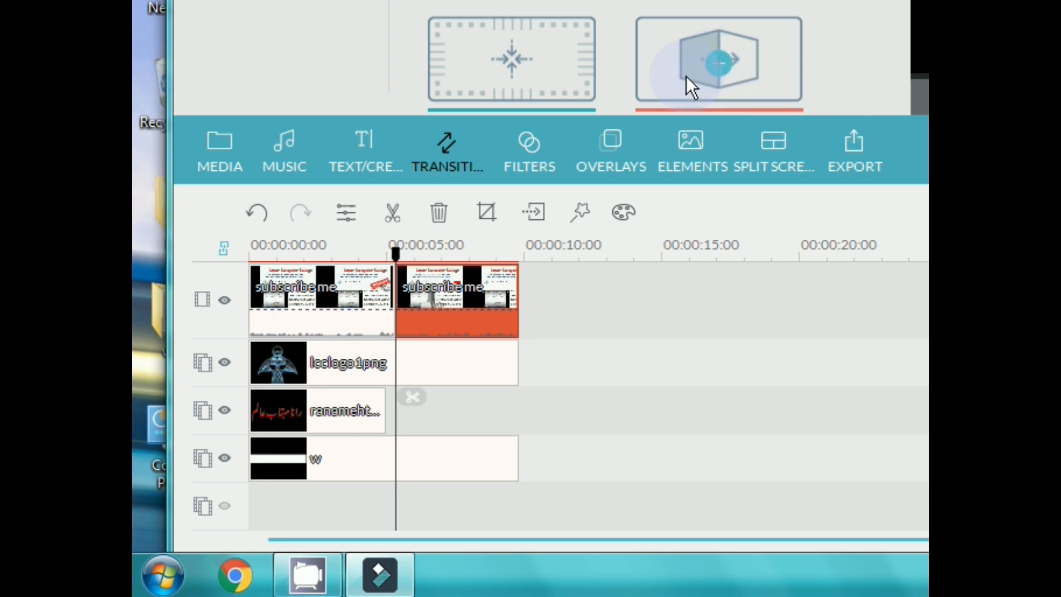
pyautogui.click(718, 61)
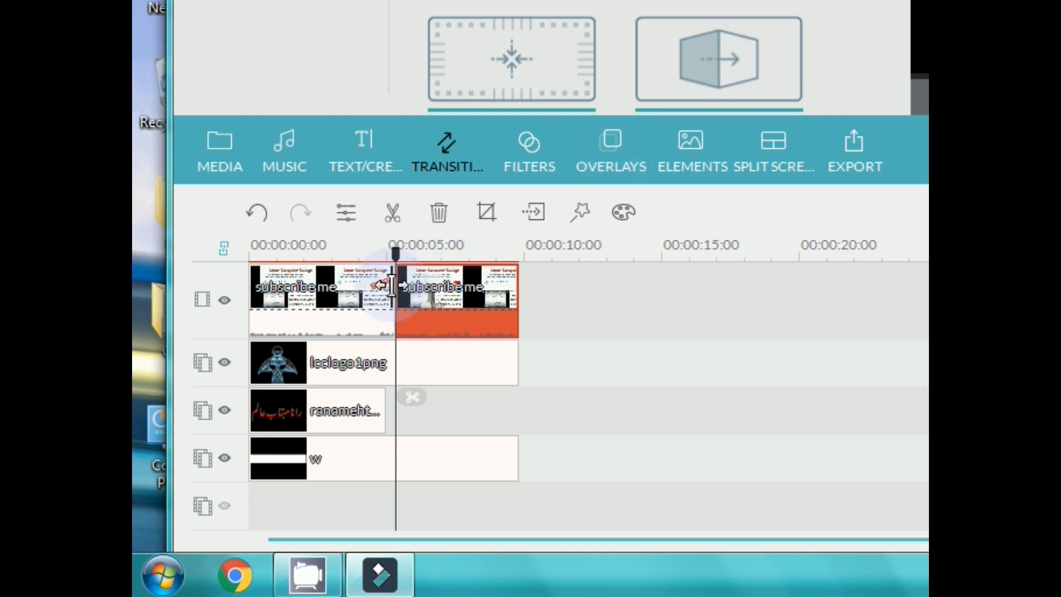
pyautogui.click(339, 304)
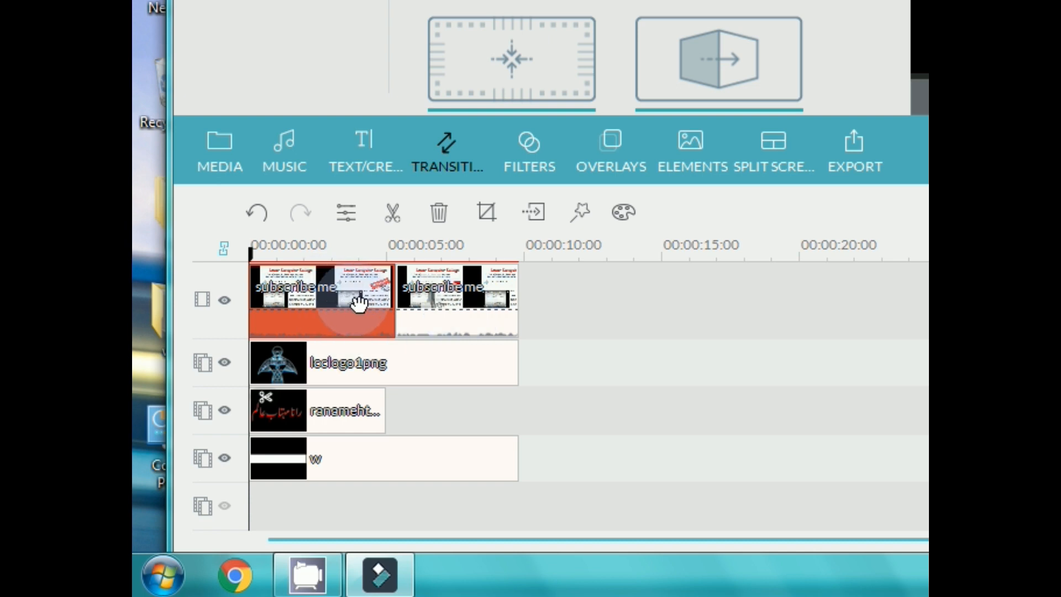
pyautogui.moveTo(252, 251); pyautogui.dragTo(387, 257)
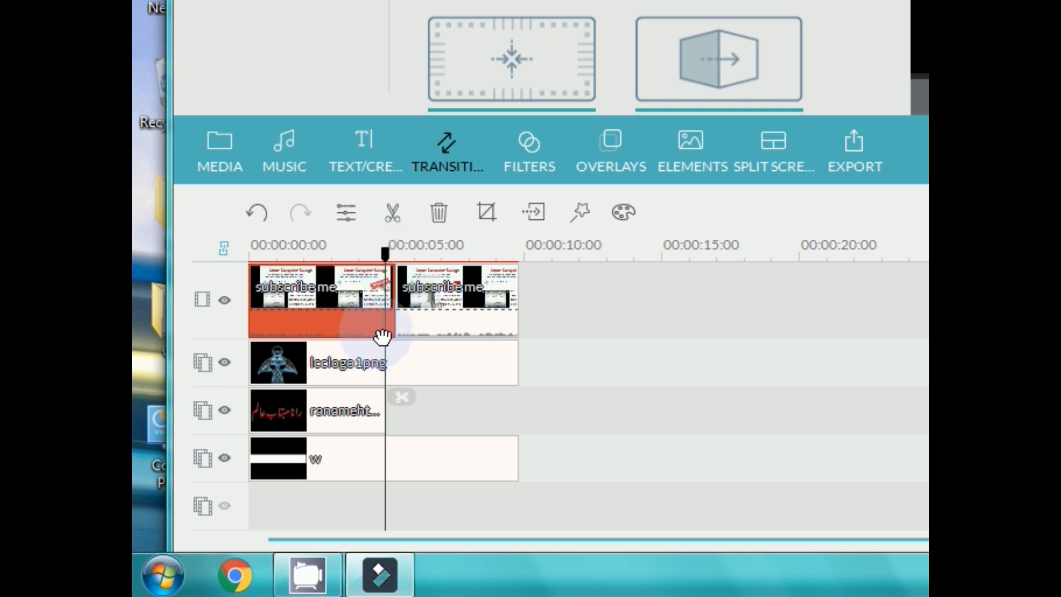
pyautogui.click(710, 83)
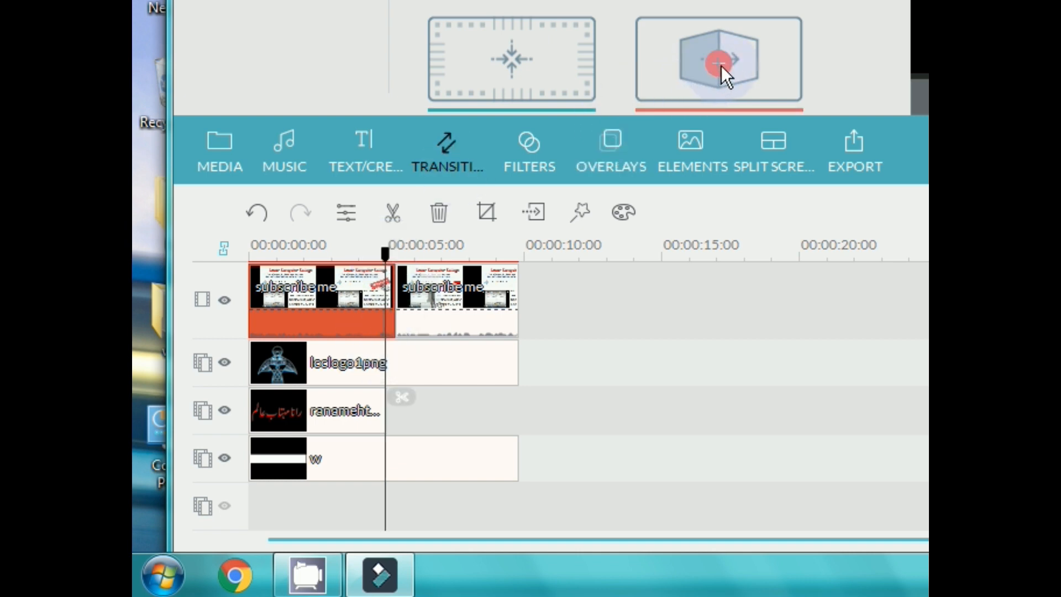
pyautogui.click(720, 64)
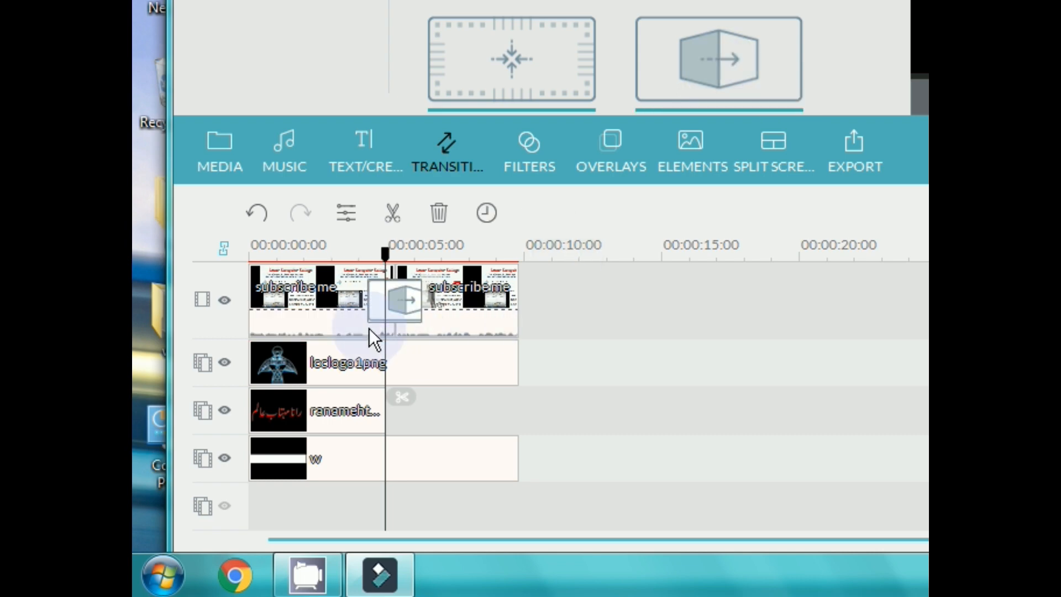
# - Play the project to review the cube transition and return to the imported media album
pyautogui.click(369, 279)
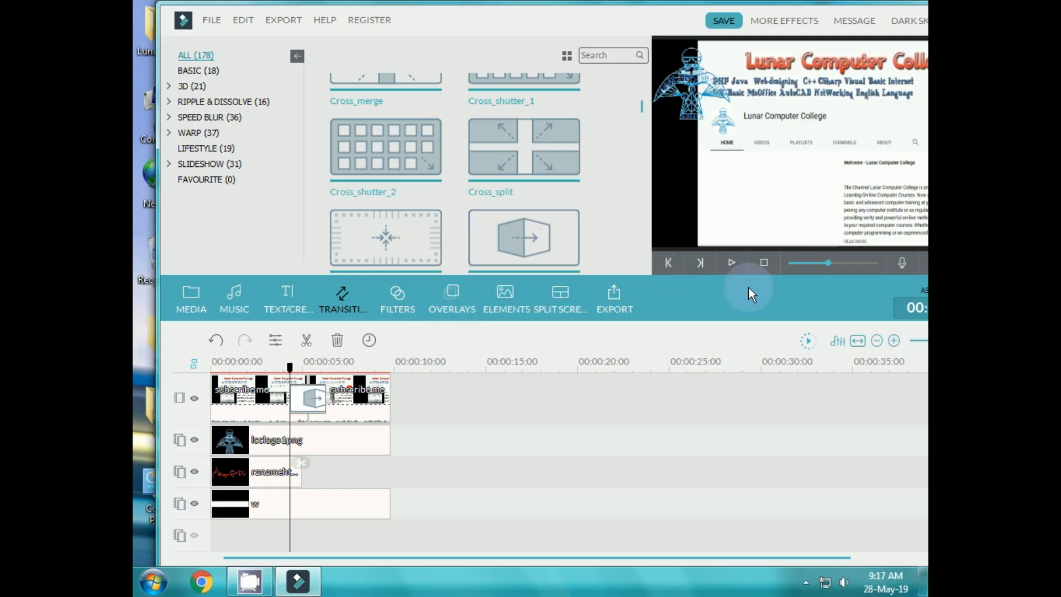
pyautogui.click(729, 264)
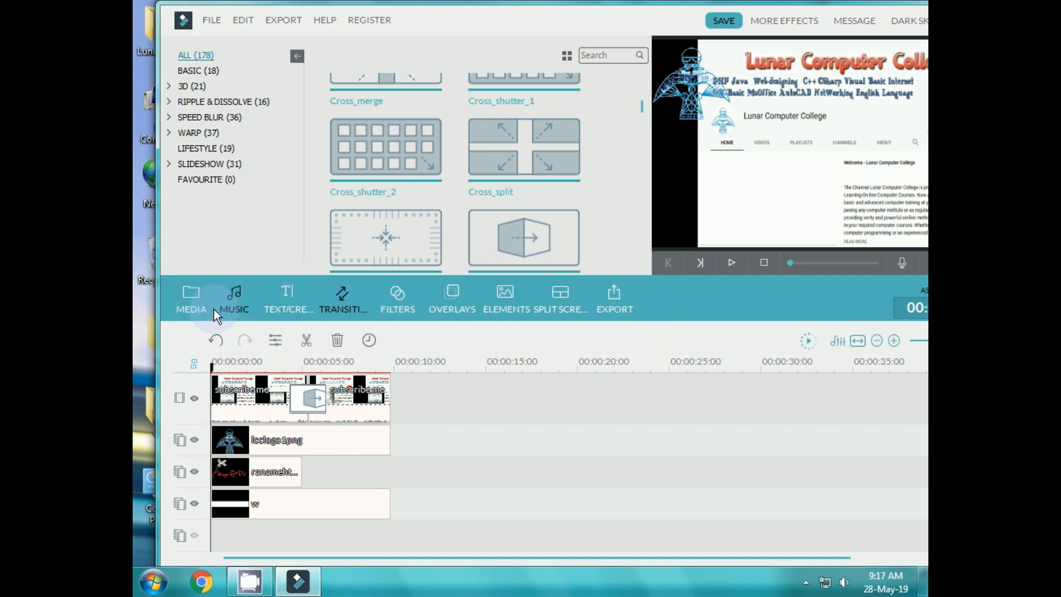
pyautogui.click(183, 311)
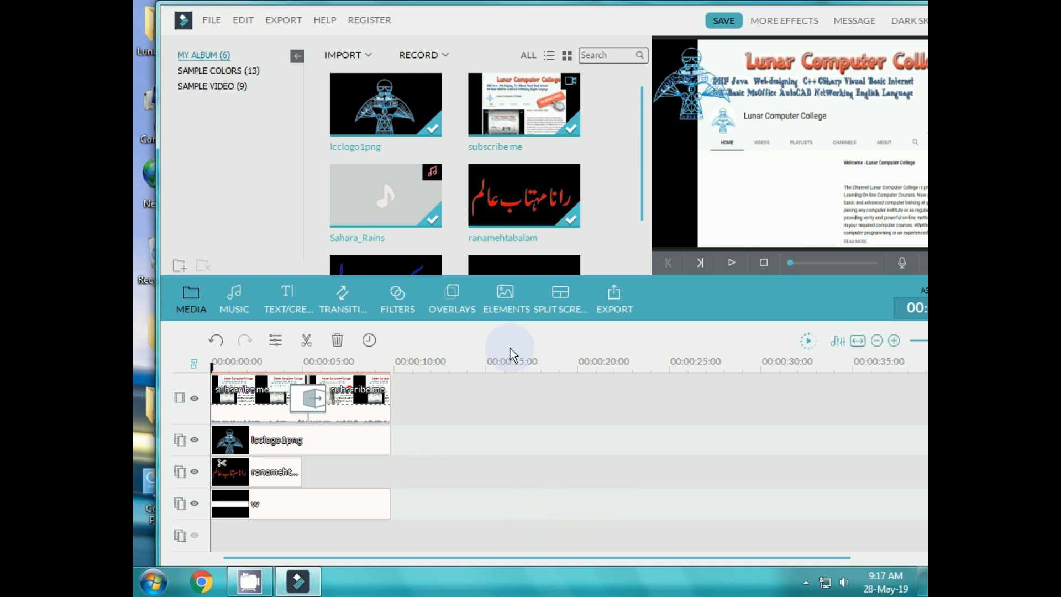
pyautogui.moveTo(520, 27); pyautogui.dragTo(427, 28)
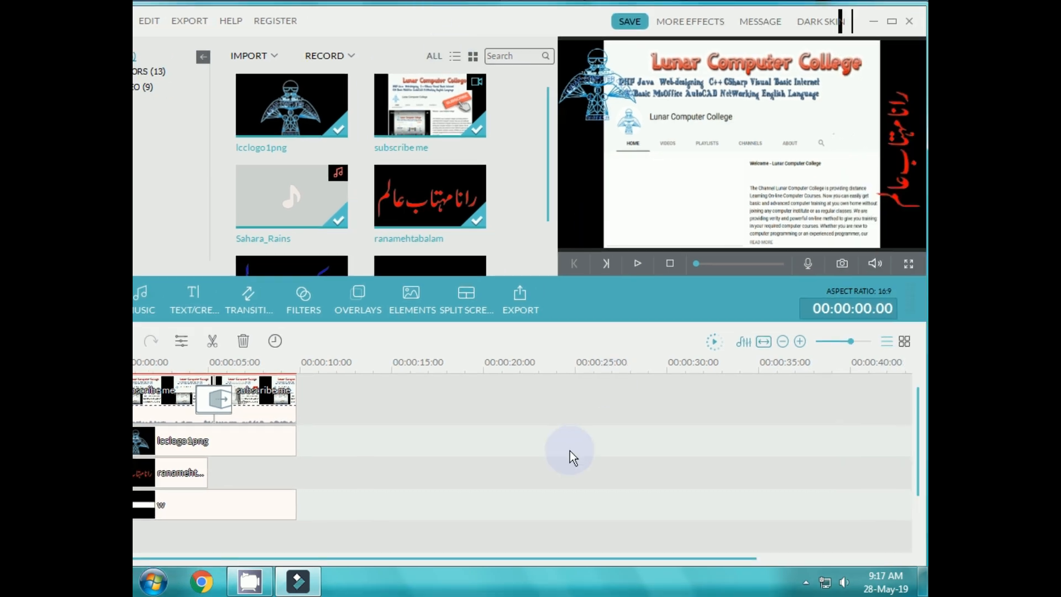
pyautogui.moveTo(428, 28); pyautogui.dragTo(495, 27)
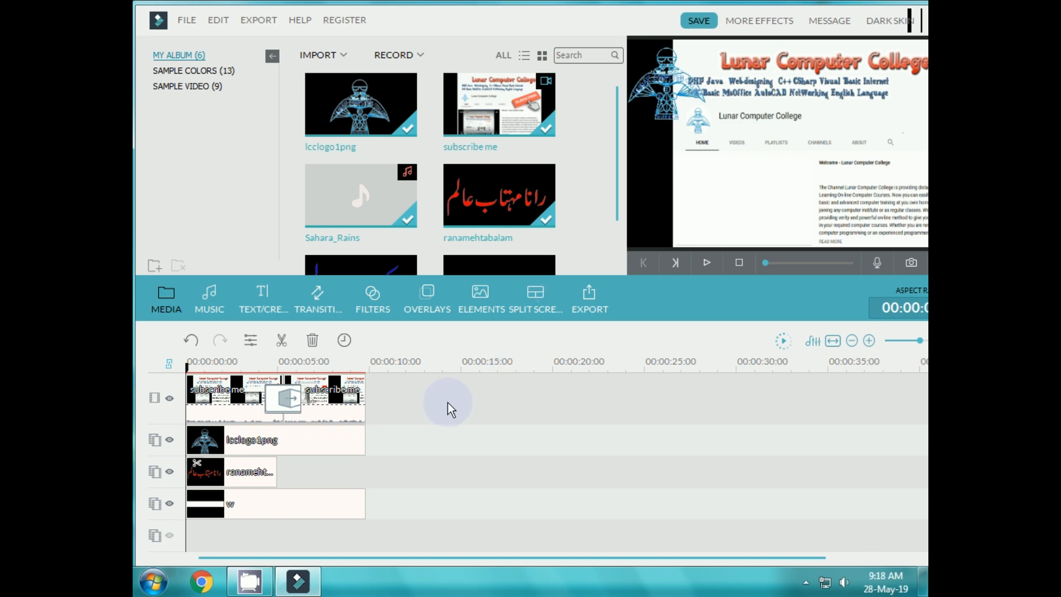
# - Play through to locate the Subscribe button animation and split all tracks at 00:00:00.11 and 00:00:03.09
pyautogui.click(705, 264)
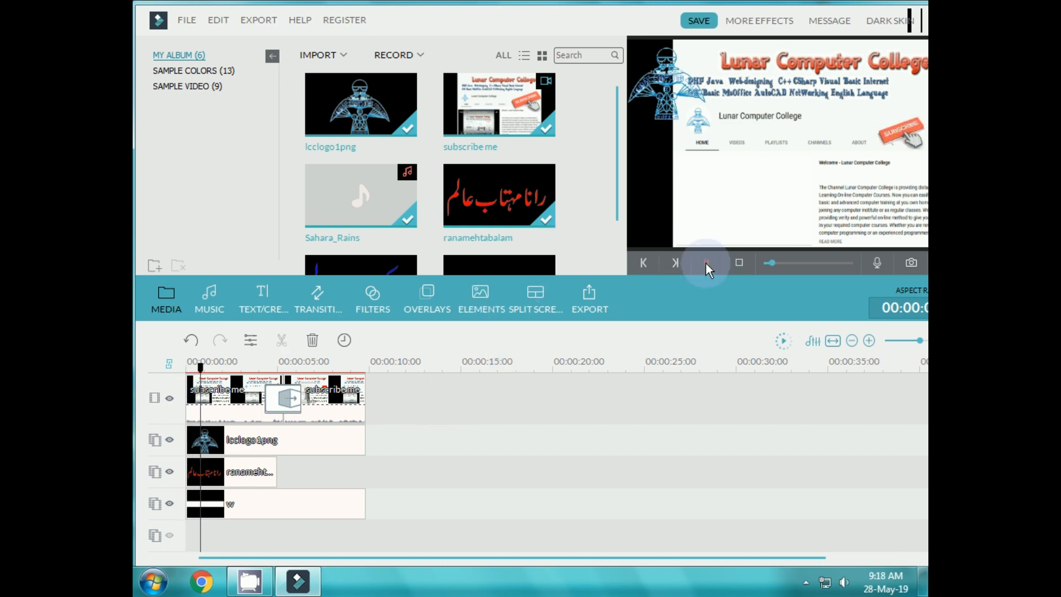
pyautogui.click(705, 263)
pyautogui.moveTo(579, 11)
pyautogui.mouseDown()
pyautogui.moveTo(474, 11)
pyautogui.moveTo(580, 4)
pyautogui.mouseUp()
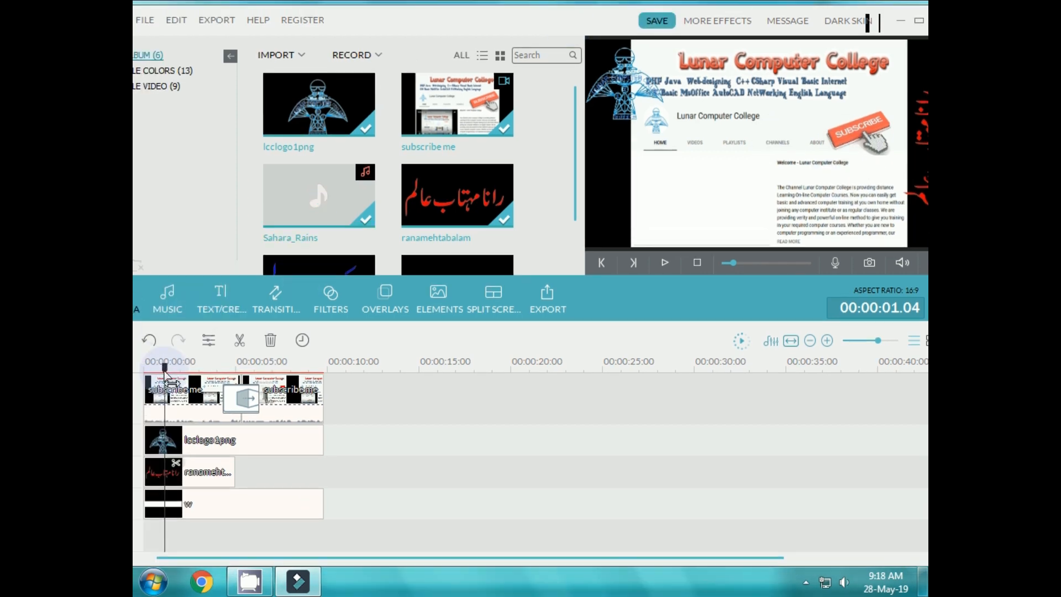
pyautogui.moveTo(164, 367); pyautogui.dragTo(152, 368)
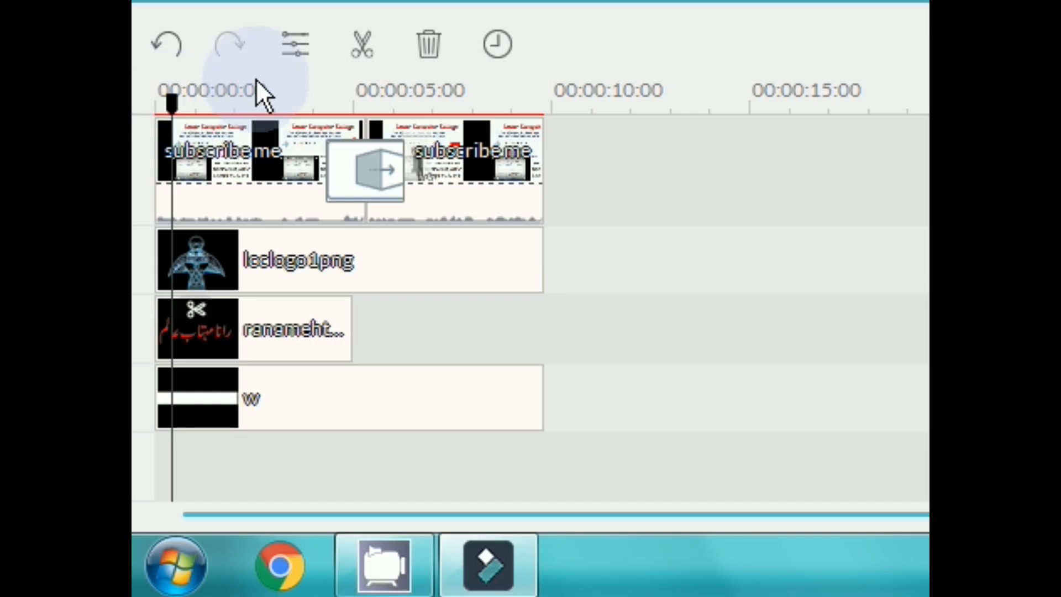
pyautogui.click(360, 46)
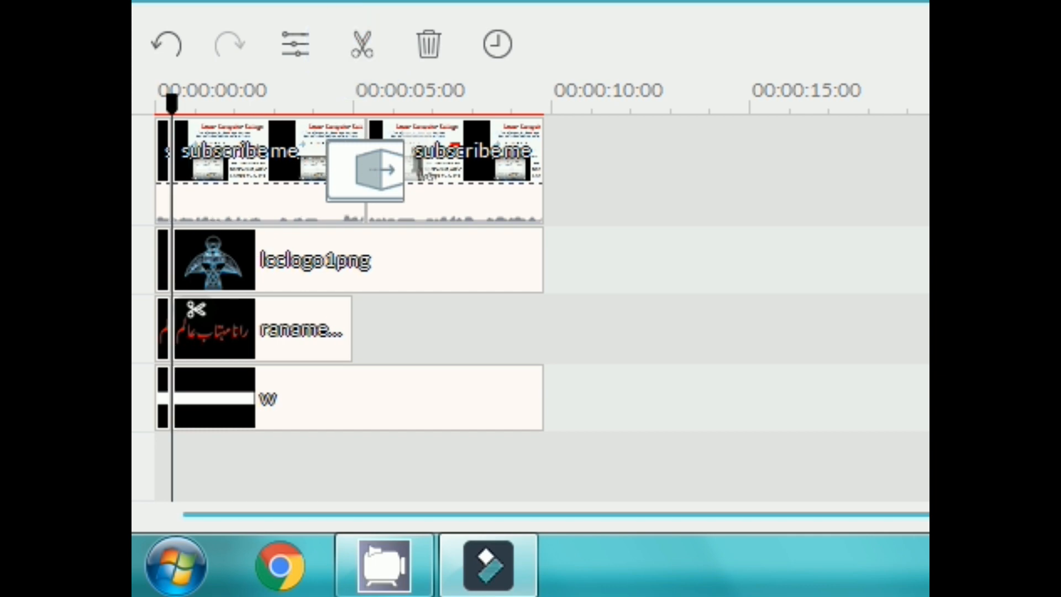
pyautogui.press('space')
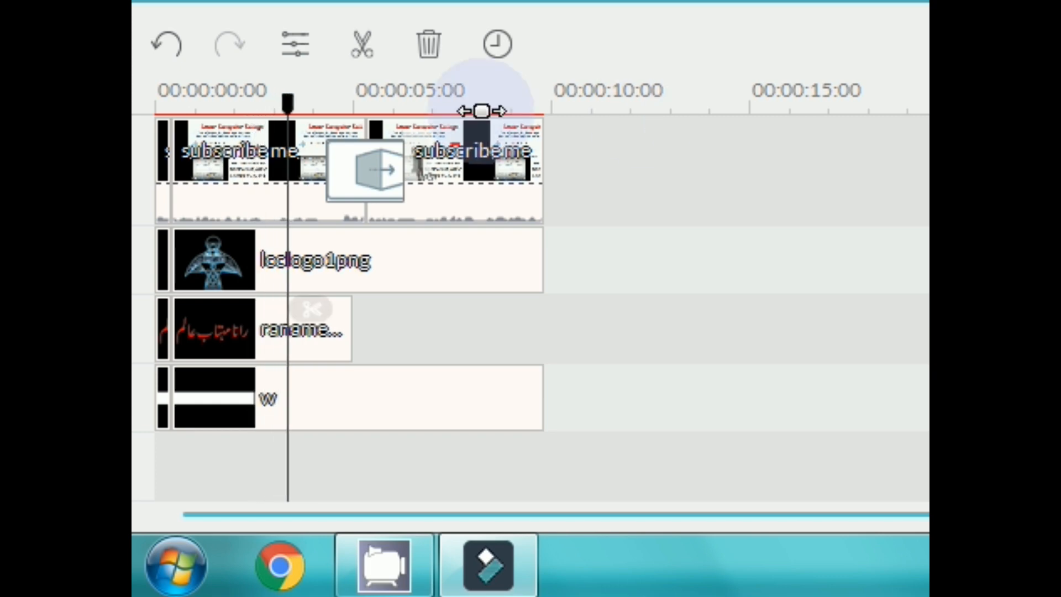
pyautogui.click(363, 47)
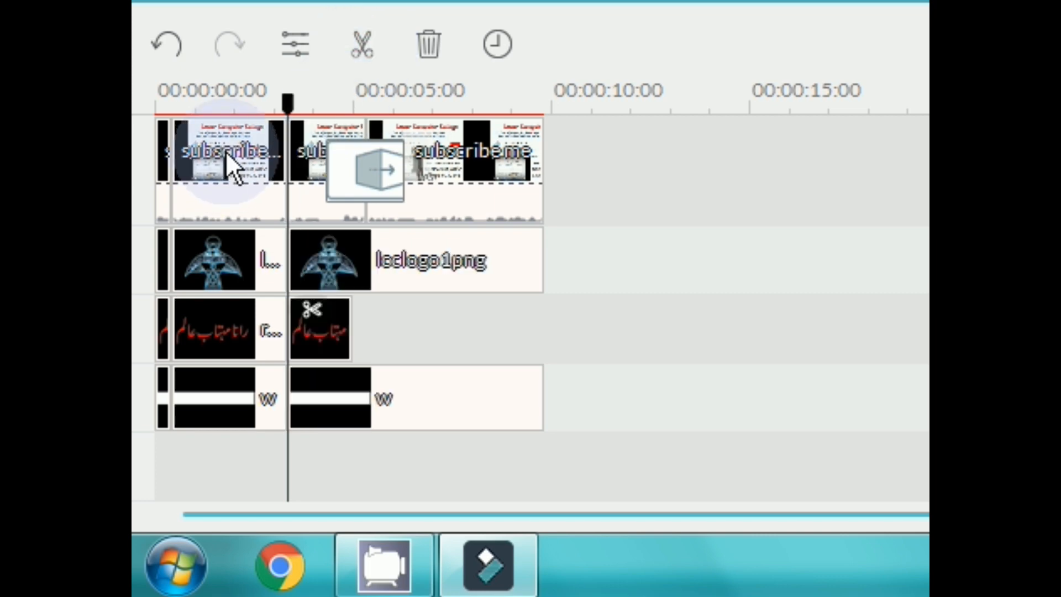
# - Crop the middle subscribe me part to about 677 × 381 at 16:9 around the Subscribe button and preview it
pyautogui.click(209, 185)
pyautogui.click(236, 186)
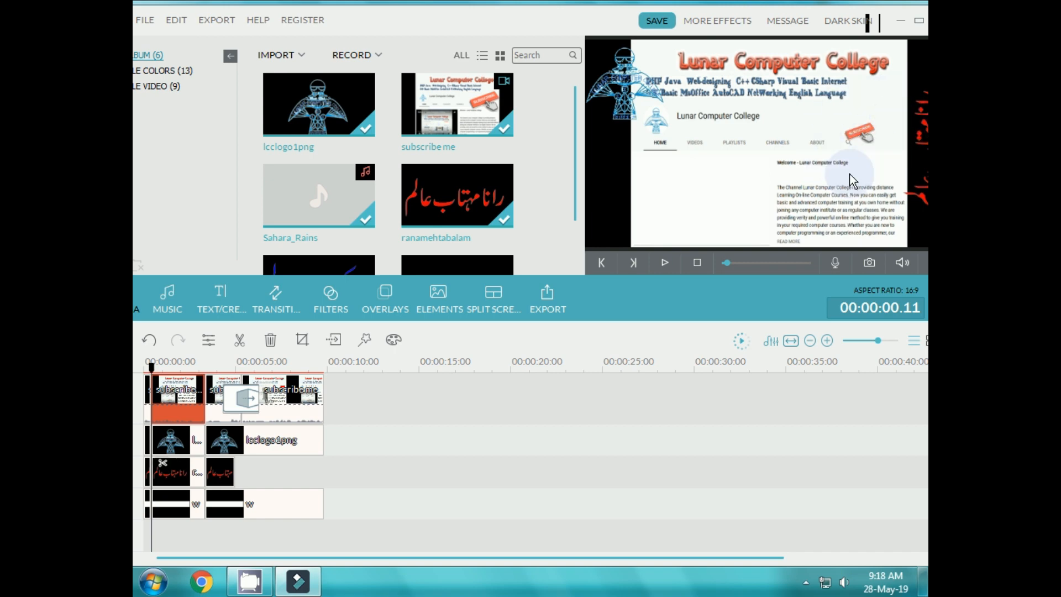
pyautogui.rightClick(183, 396)
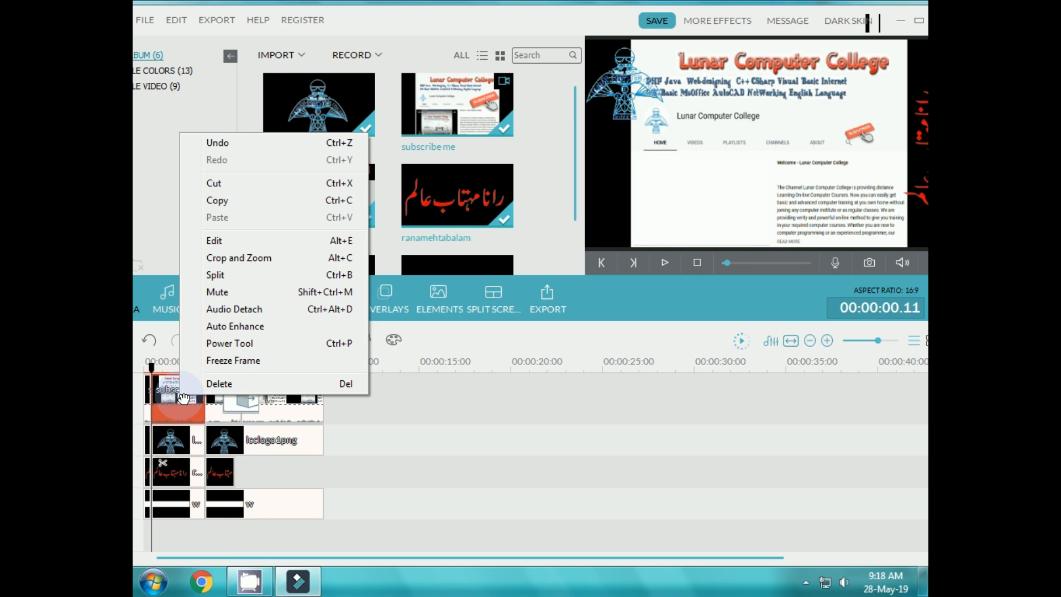
pyautogui.click(258, 259)
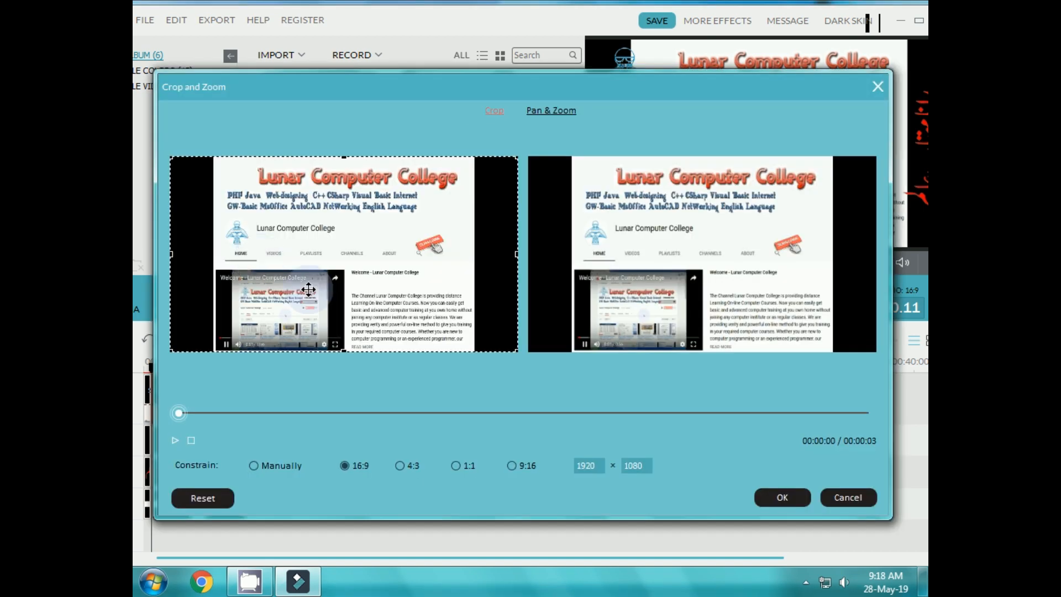
pyautogui.moveTo(170, 161); pyautogui.dragTo(260, 207)
pyautogui.moveTo(261, 357); pyautogui.dragTo(309, 325)
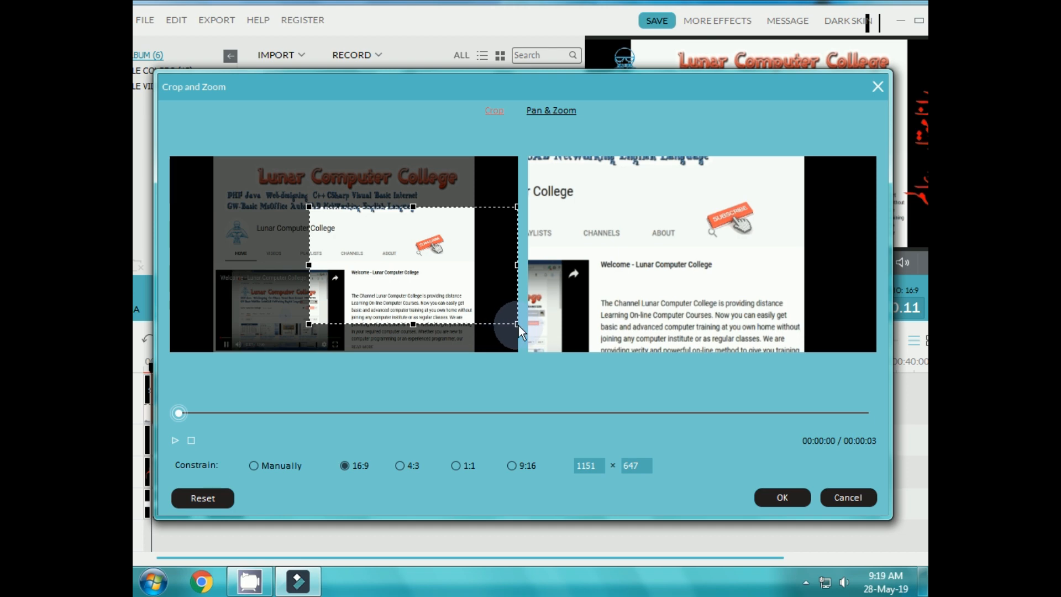
pyautogui.moveTo(518, 324); pyautogui.dragTo(467, 295)
pyautogui.moveTo(381, 271); pyautogui.dragTo(377, 271)
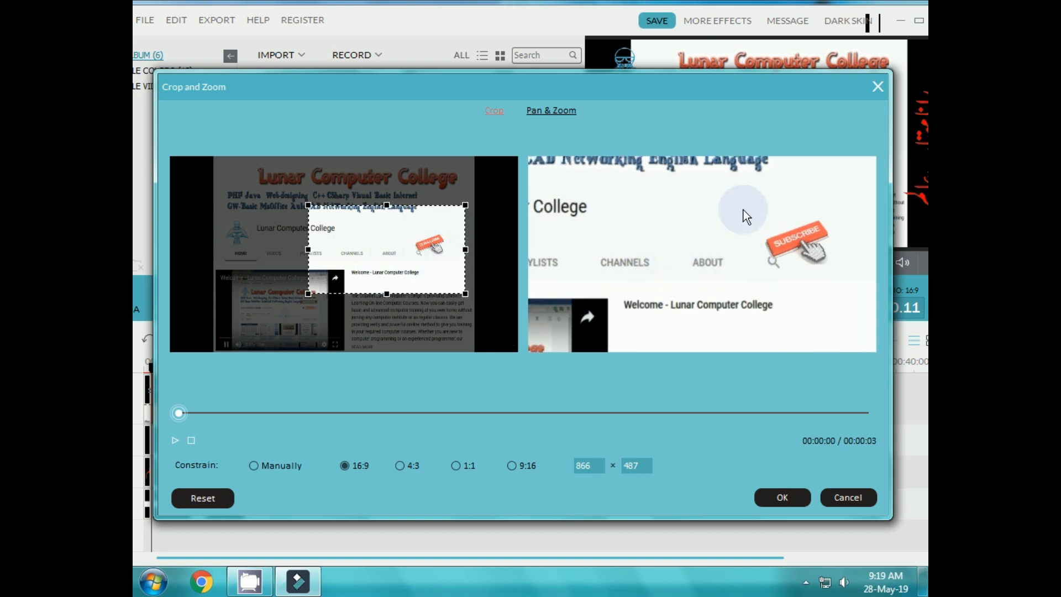
pyautogui.moveTo(308, 293); pyautogui.dragTo(341, 271)
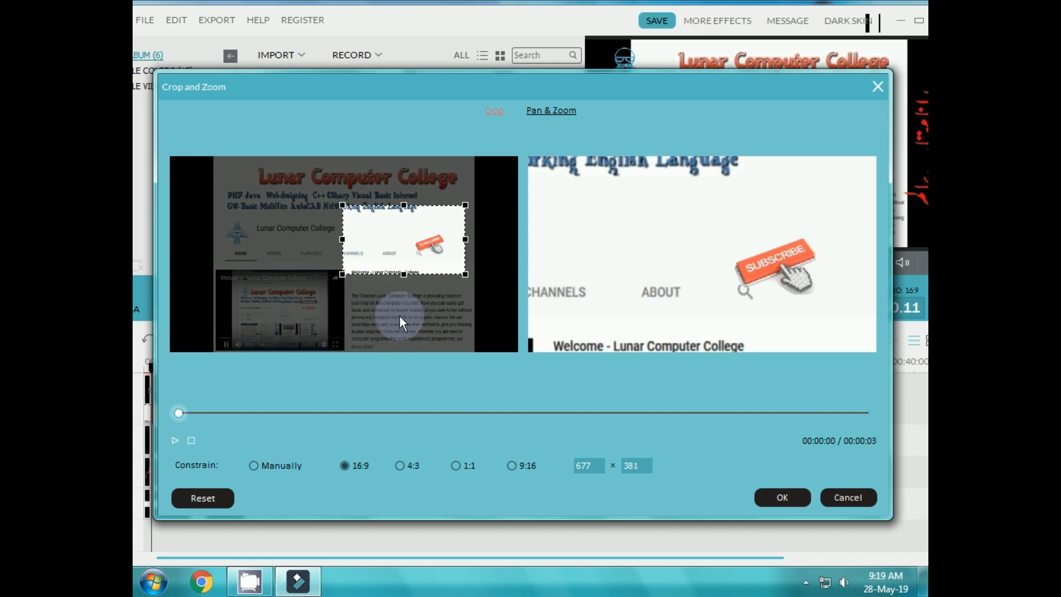
pyautogui.click(758, 500)
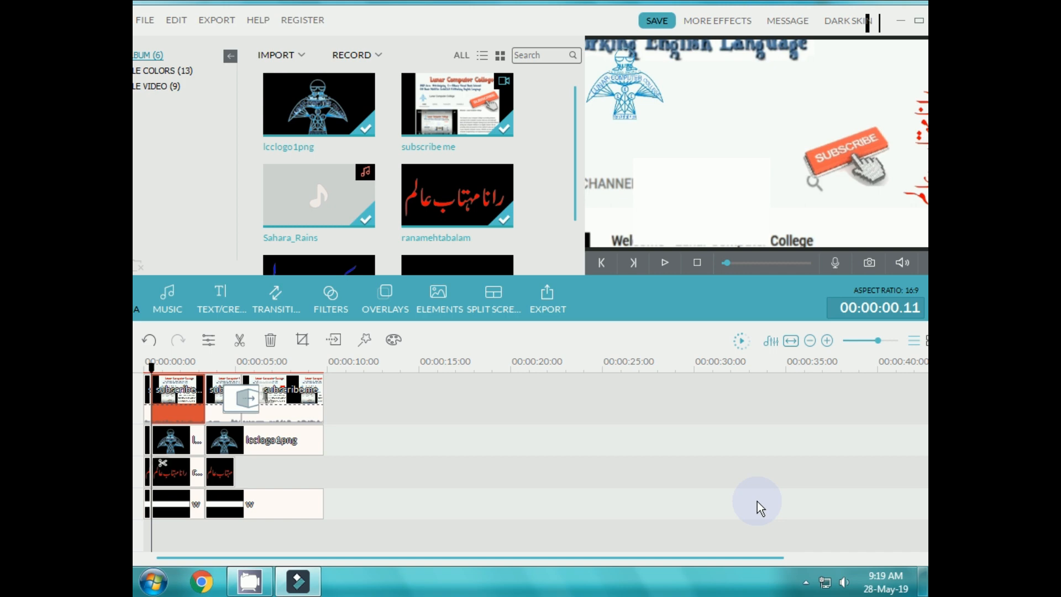
pyautogui.click(666, 262)
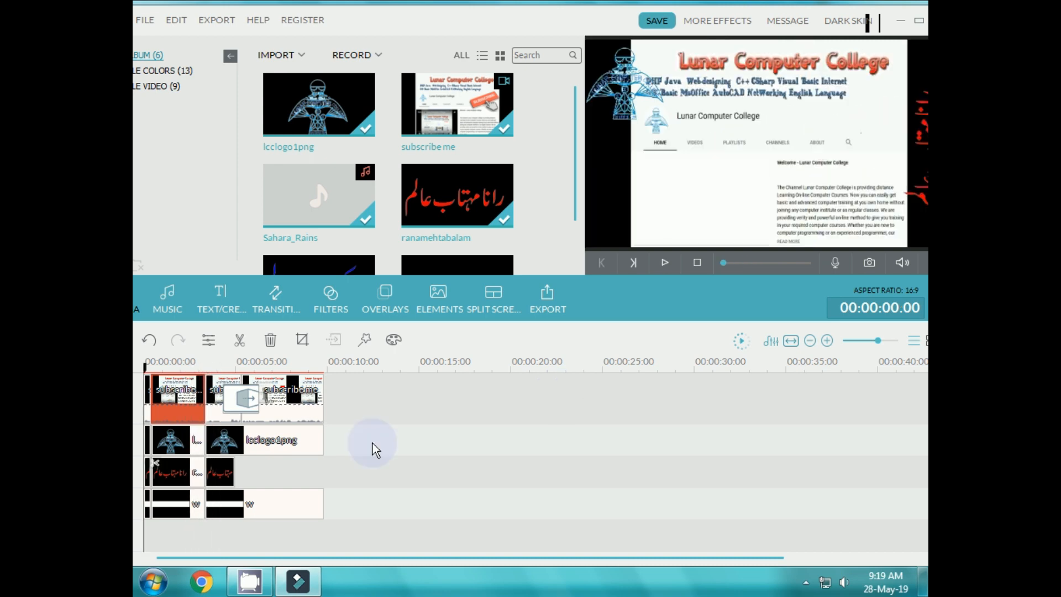
# - Add the Holiday filter at 00:00:05.08 over the last subscribe me part and preview it from 00:00:03.21
pyautogui.click(329, 300)
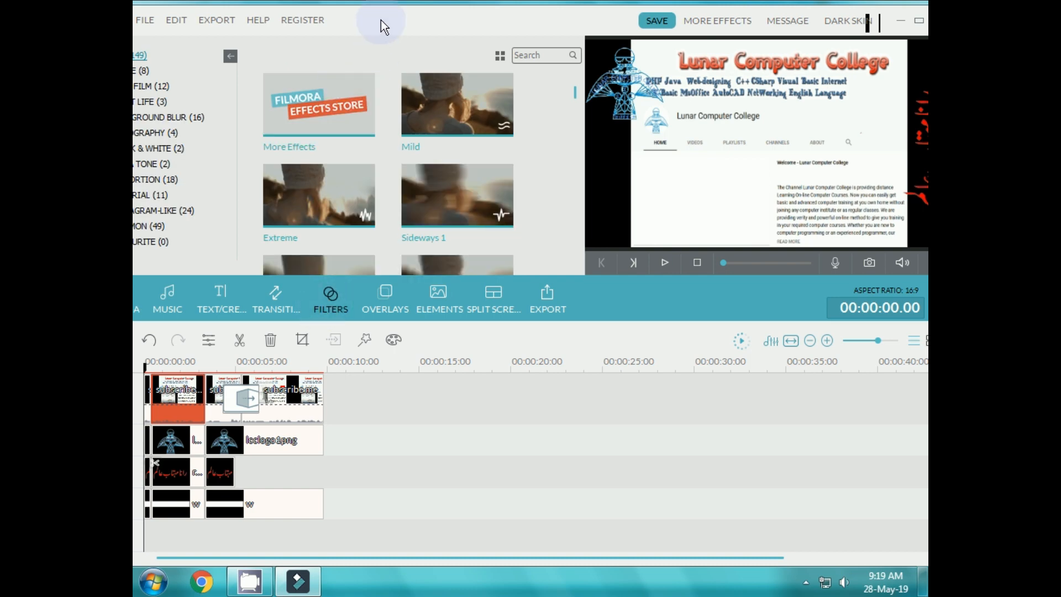
pyautogui.moveTo(380, 20); pyautogui.dragTo(429, 21)
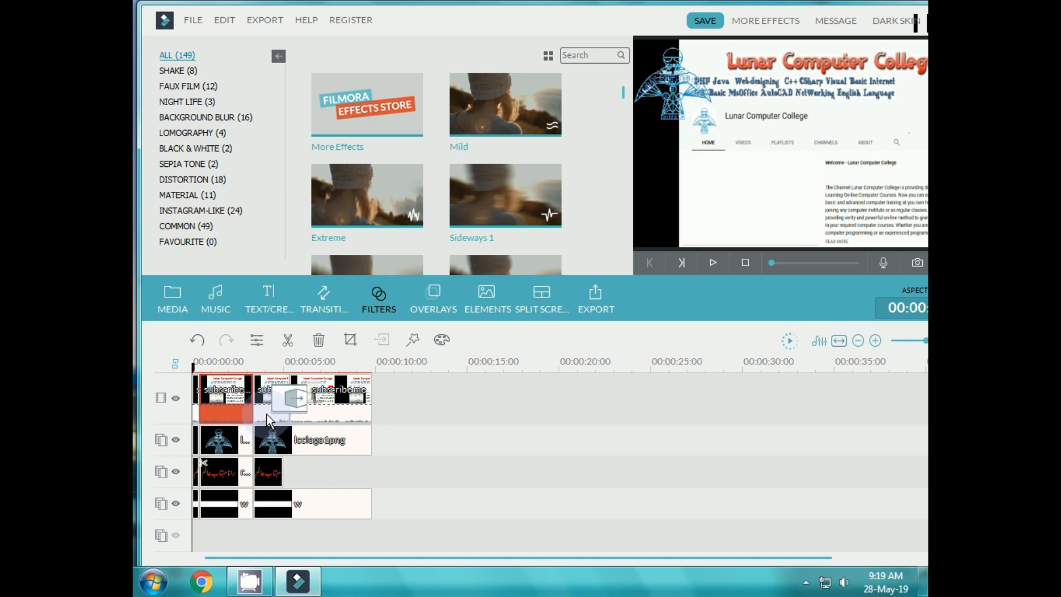
pyautogui.click(267, 415)
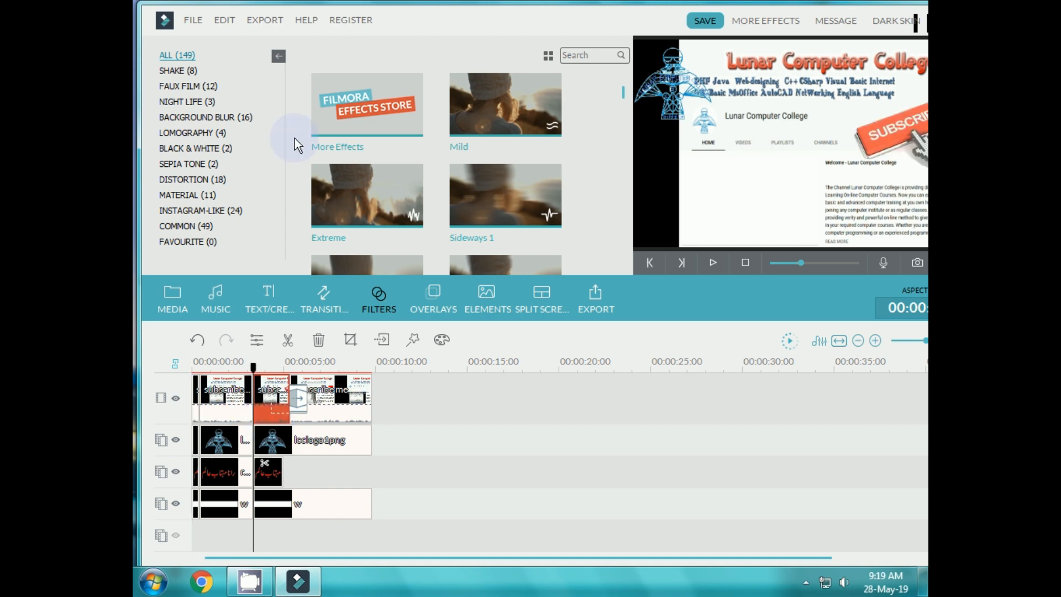
pyautogui.moveTo(502, 27); pyautogui.dragTo(458, 25)
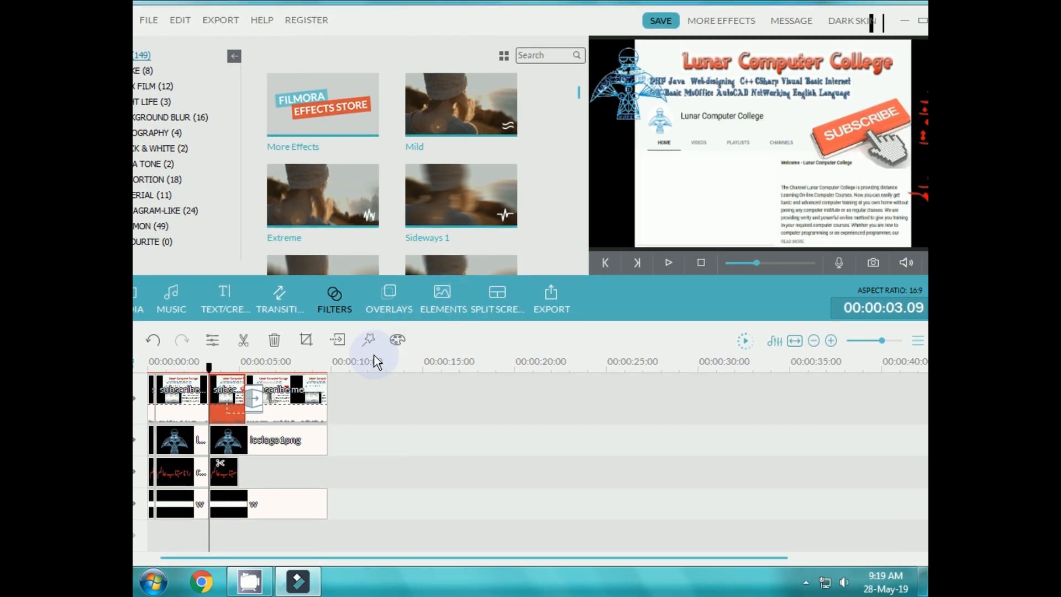
pyautogui.click(289, 400)
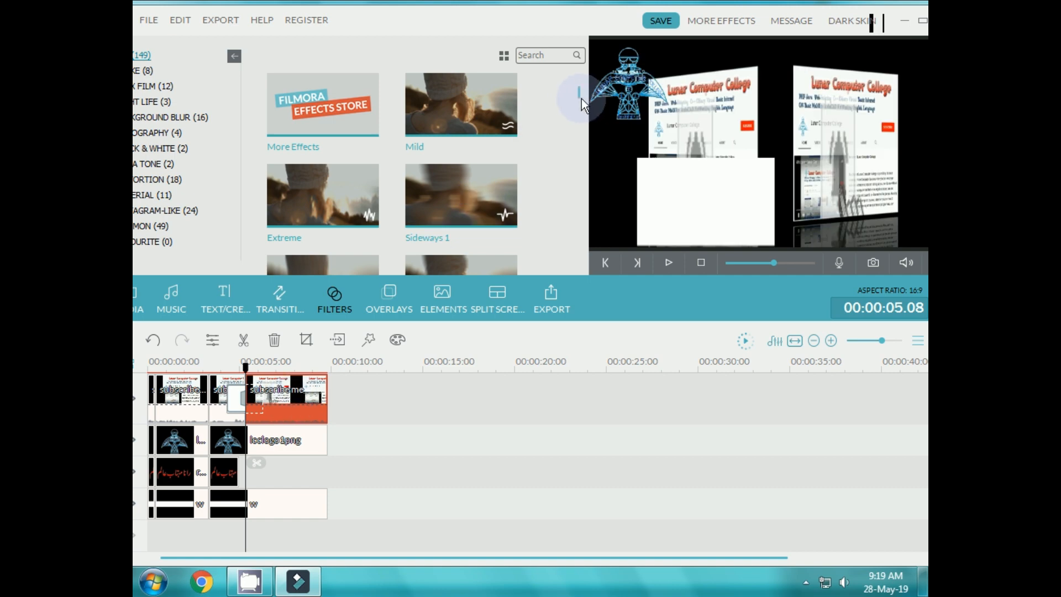
pyautogui.scroll(-8, 581, 98)
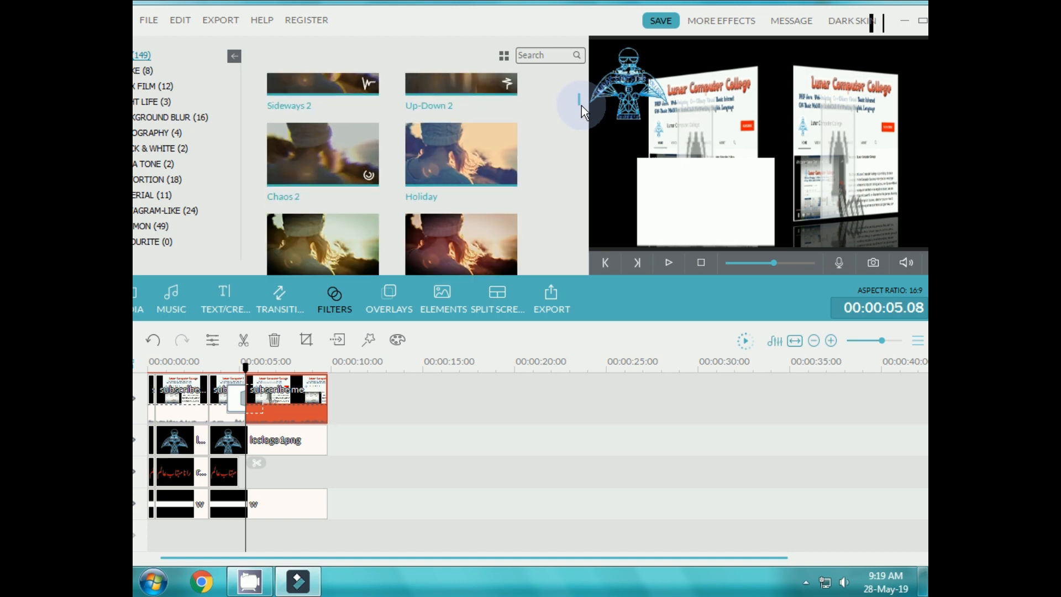
pyautogui.click(461, 156)
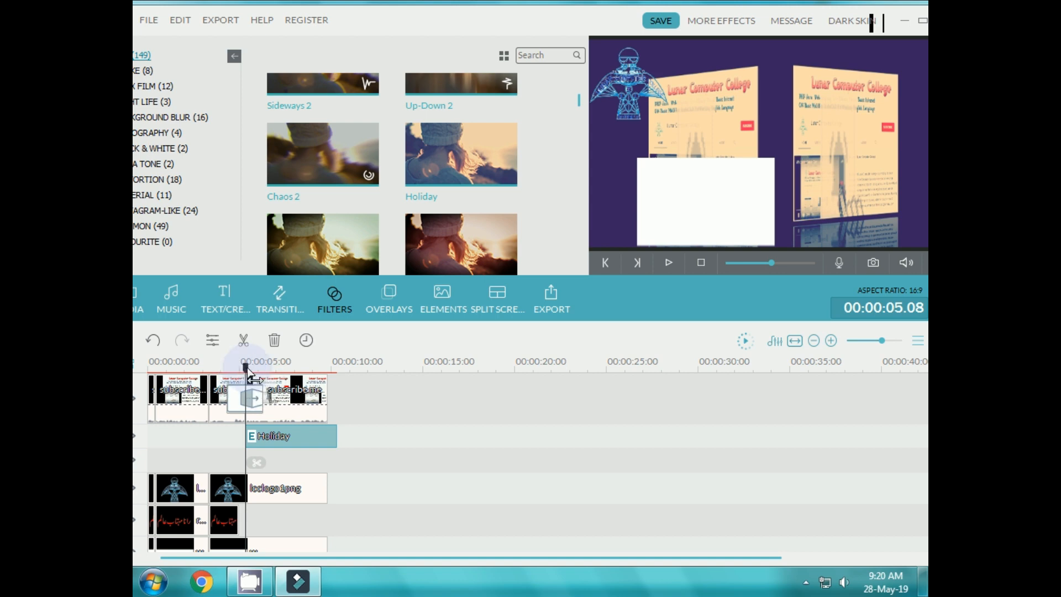
pyautogui.moveTo(243, 366); pyautogui.dragTo(220, 367)
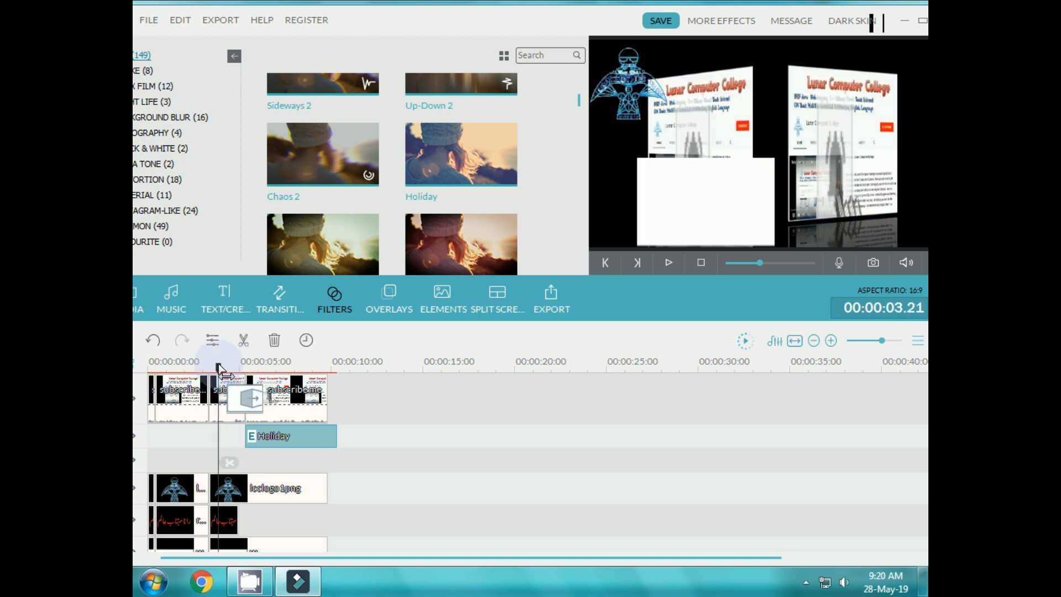
pyautogui.click(669, 262)
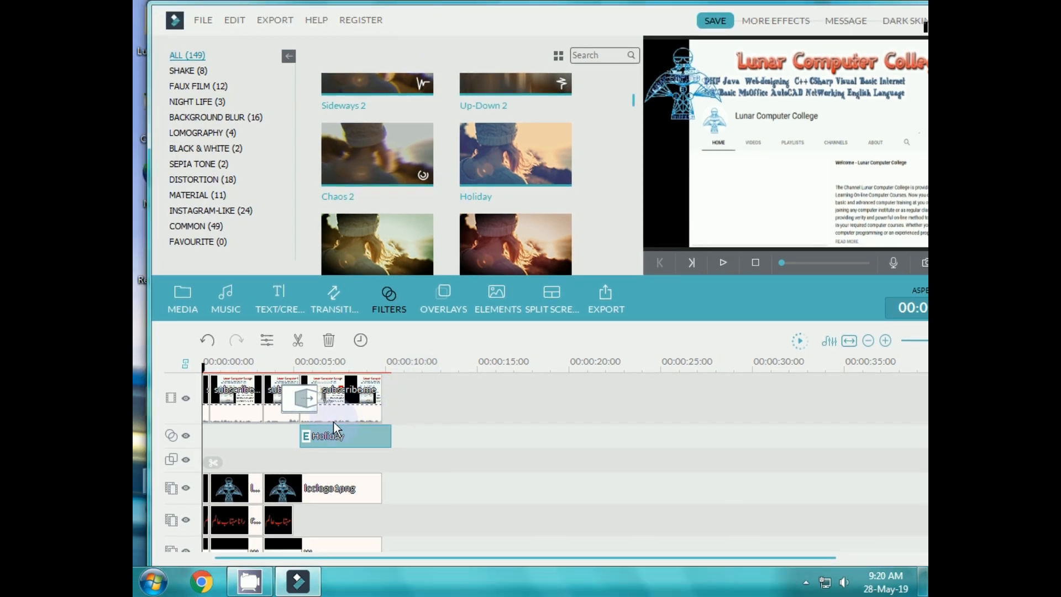
# - Insert the yellow Opener 5 title template at the very start of the project, before the first subscribe me part
pyautogui.click(277, 291)
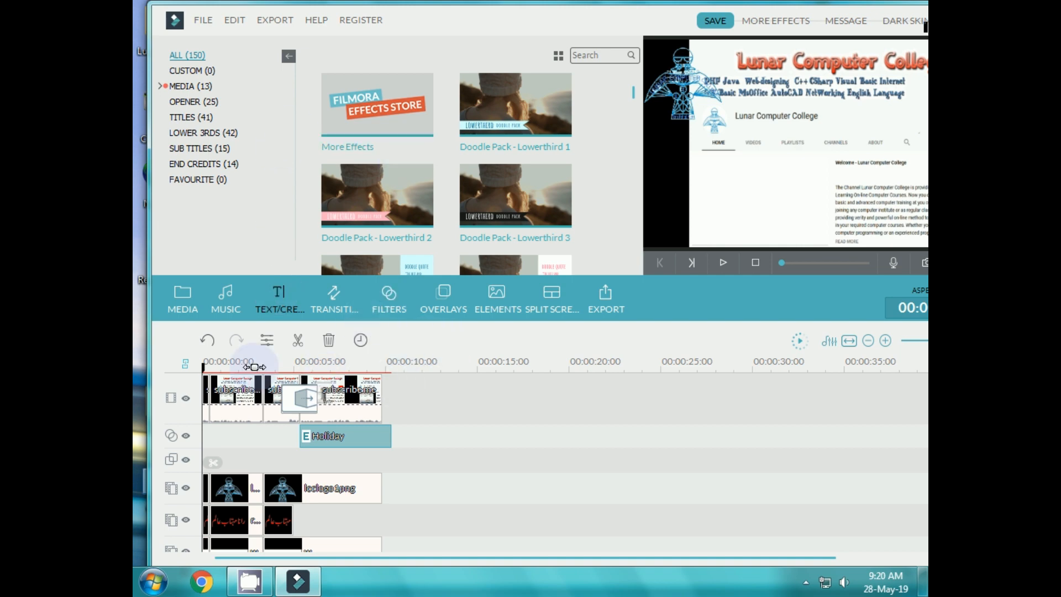
pyautogui.click(282, 410)
pyautogui.click(352, 412)
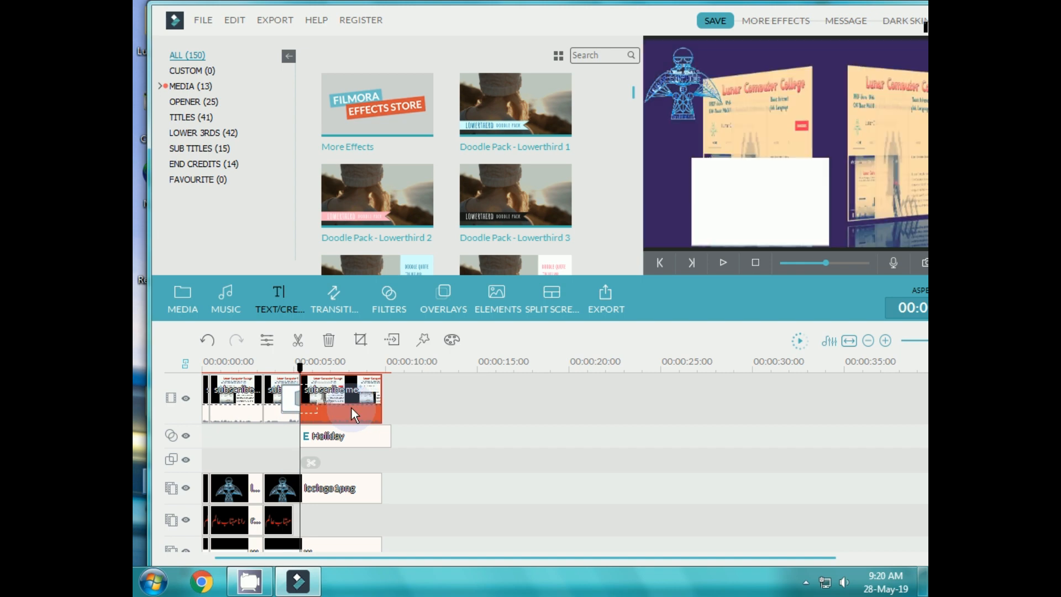
pyautogui.click(205, 412)
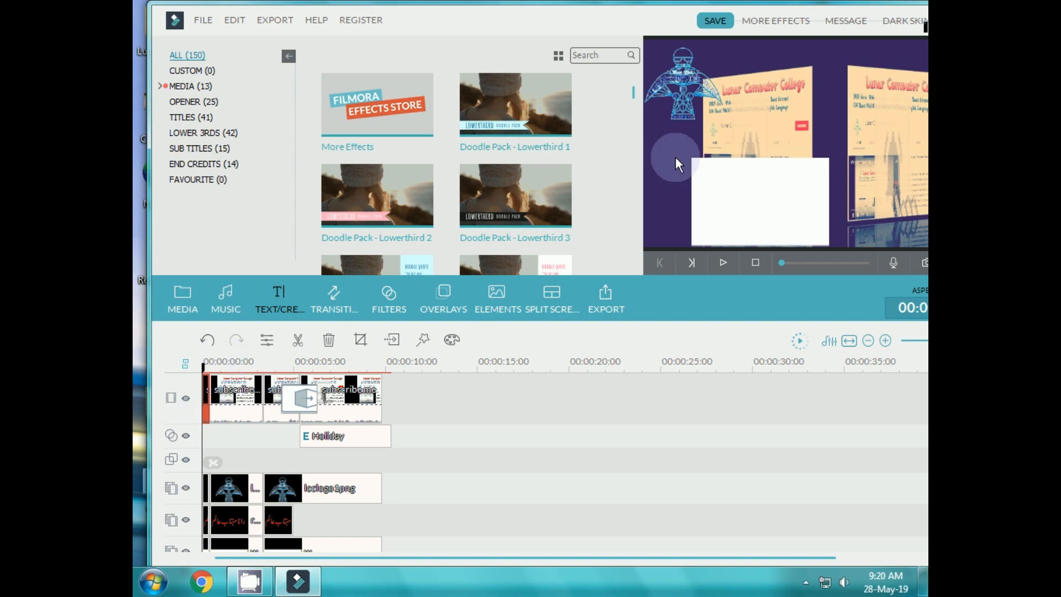
pyautogui.scroll(-5, 630, 102)
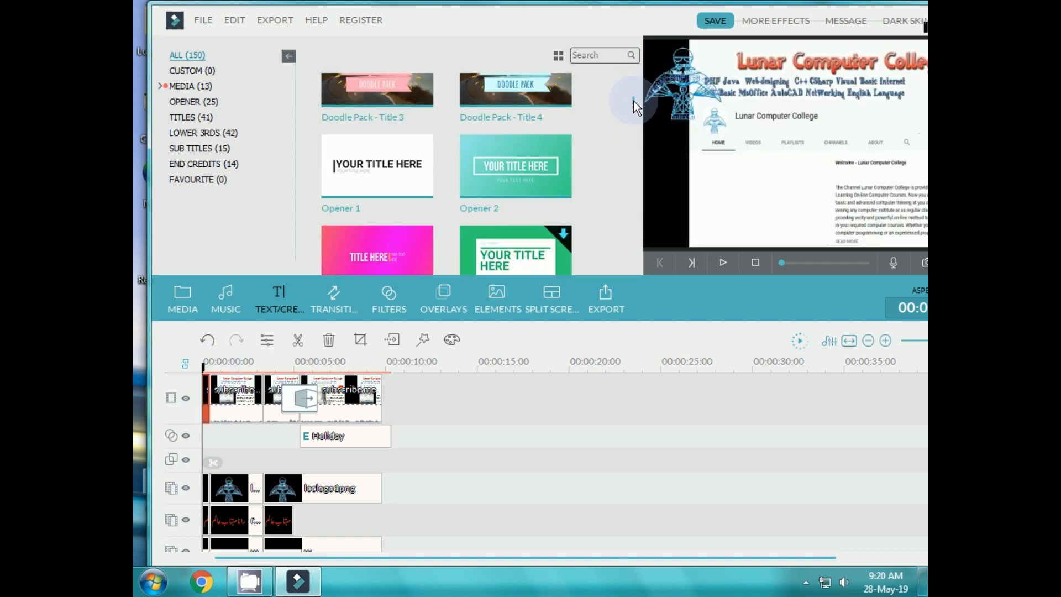
pyautogui.scroll(3, 634, 105)
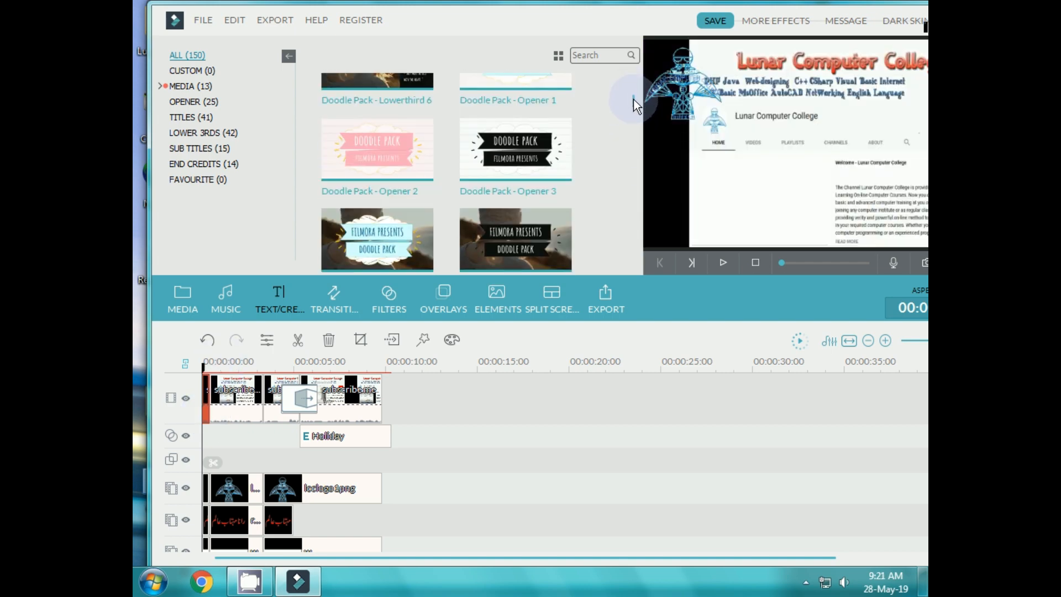
pyautogui.scroll(-3, 634, 105)
pyautogui.scroll(-3, 637, 109)
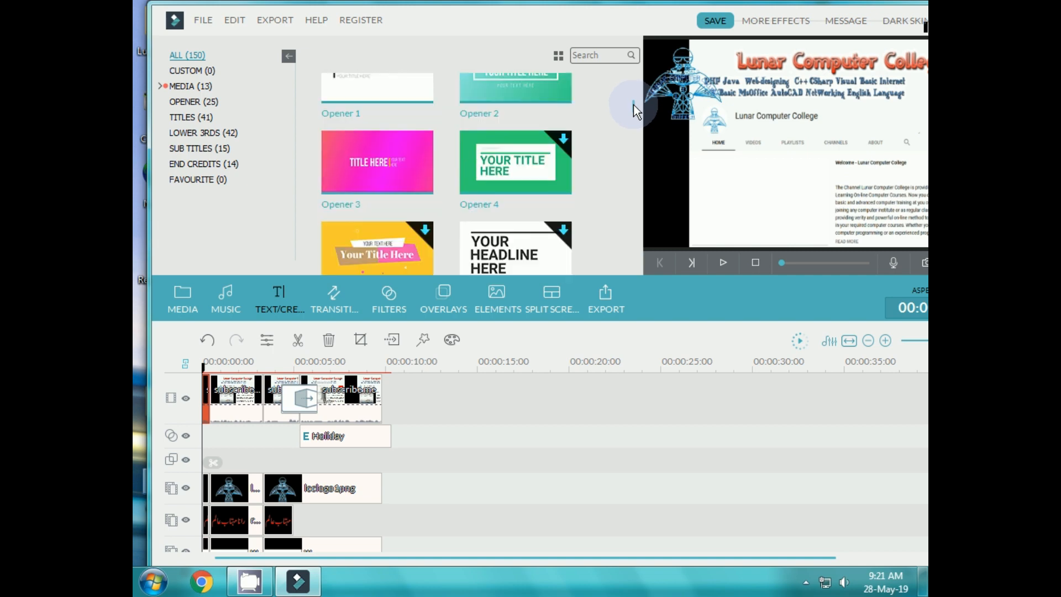
pyautogui.click(379, 253)
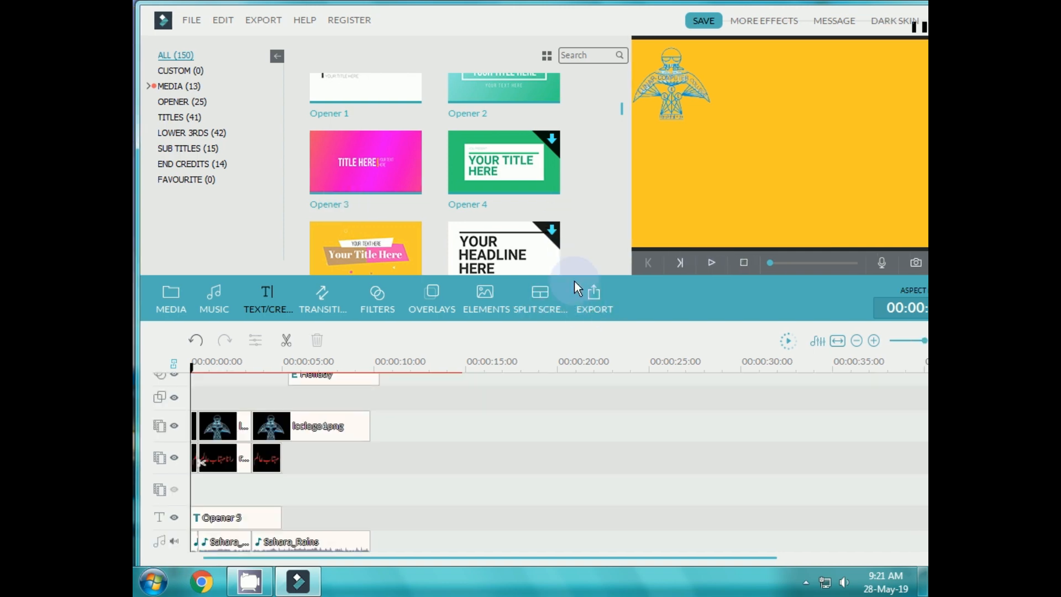
# - Play the opener to preview its title animation and pause at 00:00:01.23 with both text lines showing
pyautogui.scroll(2, 550, 329)
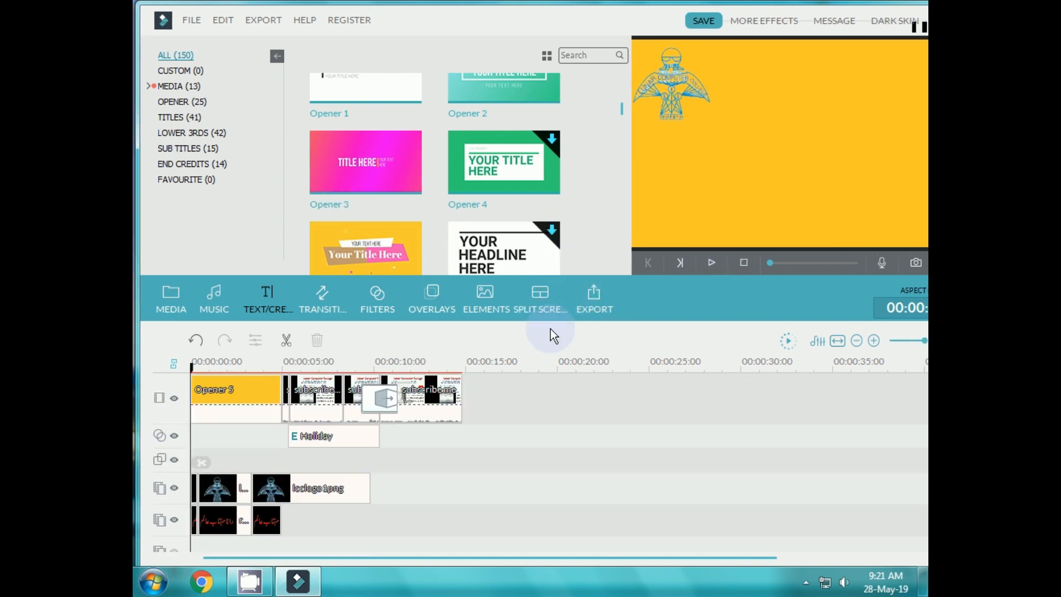
pyautogui.click(712, 263)
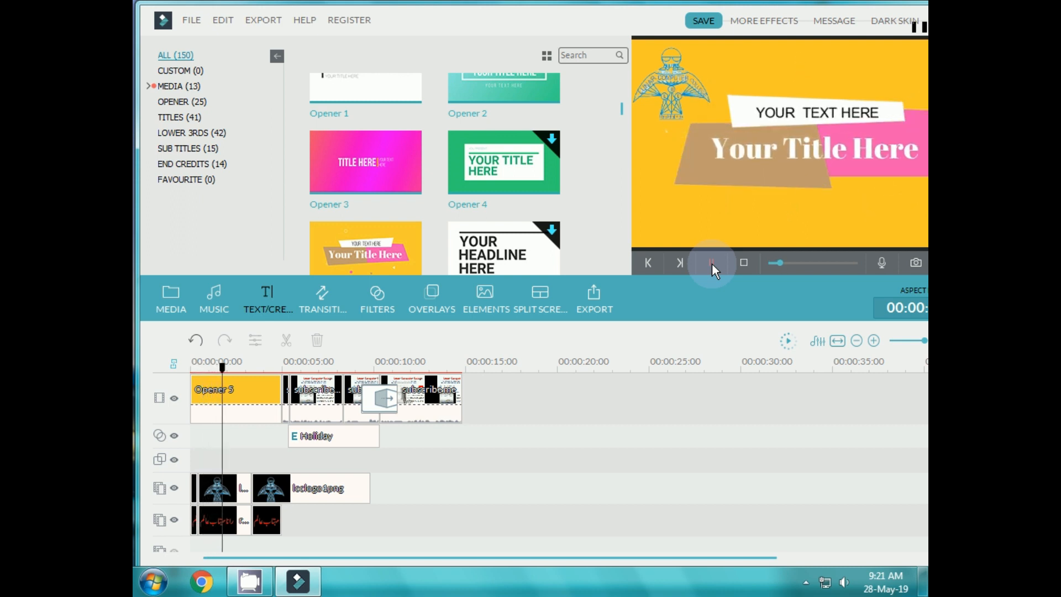
pyautogui.click(712, 264)
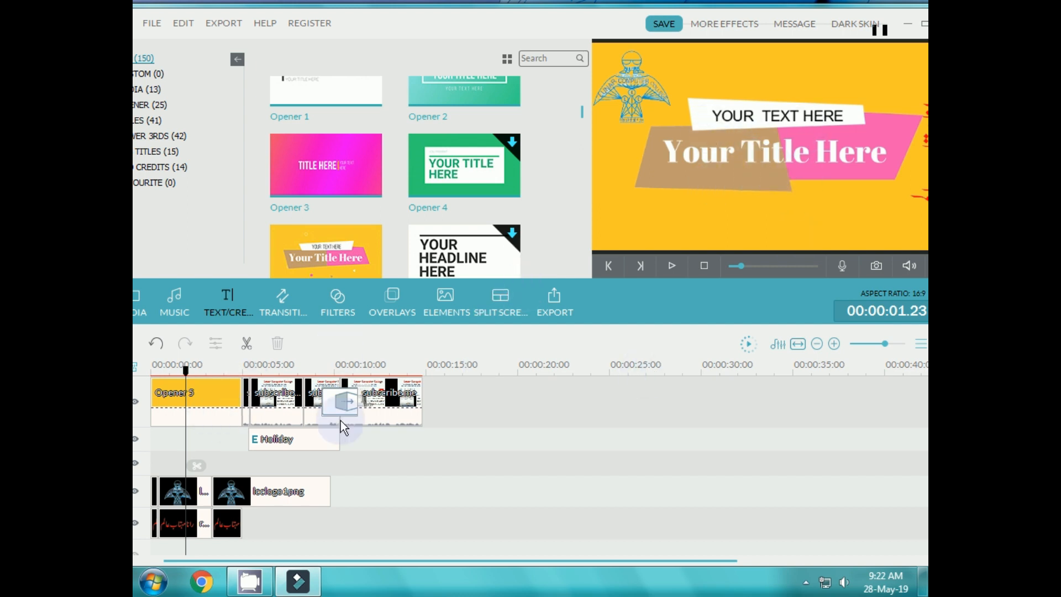
# - Replace the opener's upper placeholder line "YOUR TEXT HERE" with "Subscribe"
pyautogui.doubleClick(787, 124)
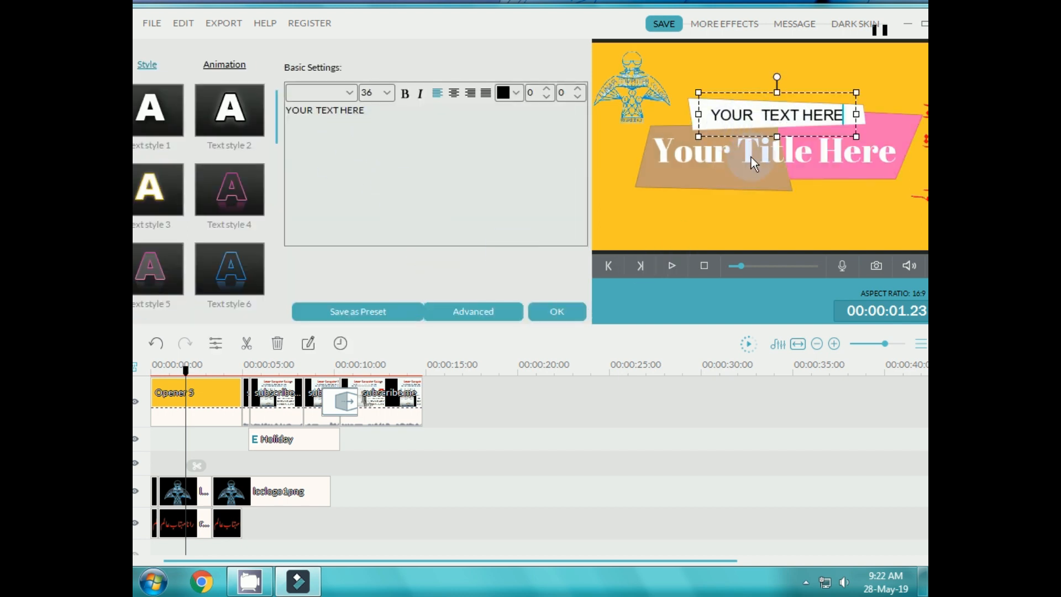
pyautogui.doubleClick(715, 151)
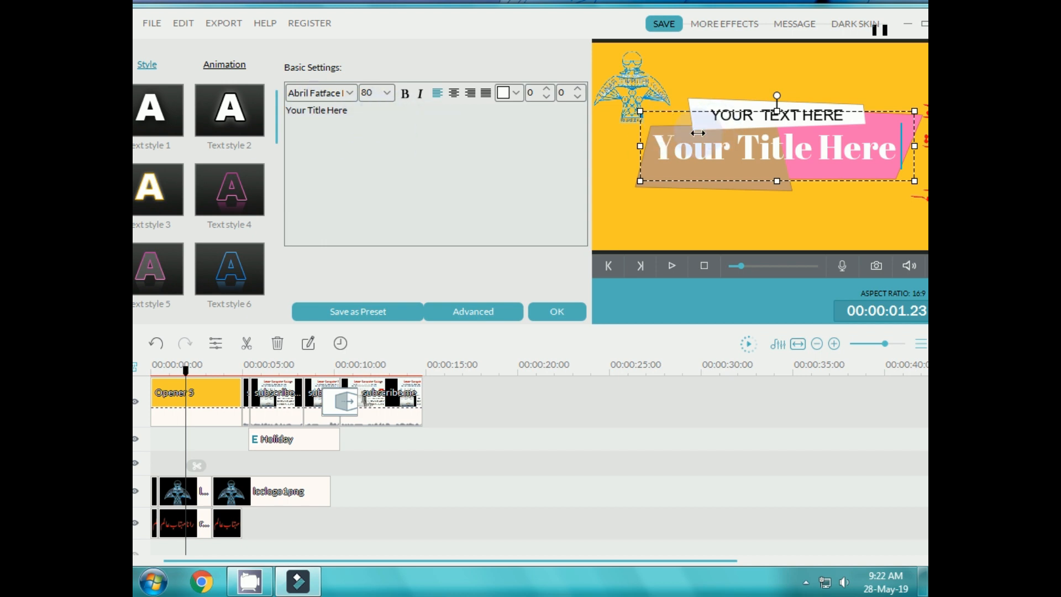
pyautogui.doubleClick(706, 106)
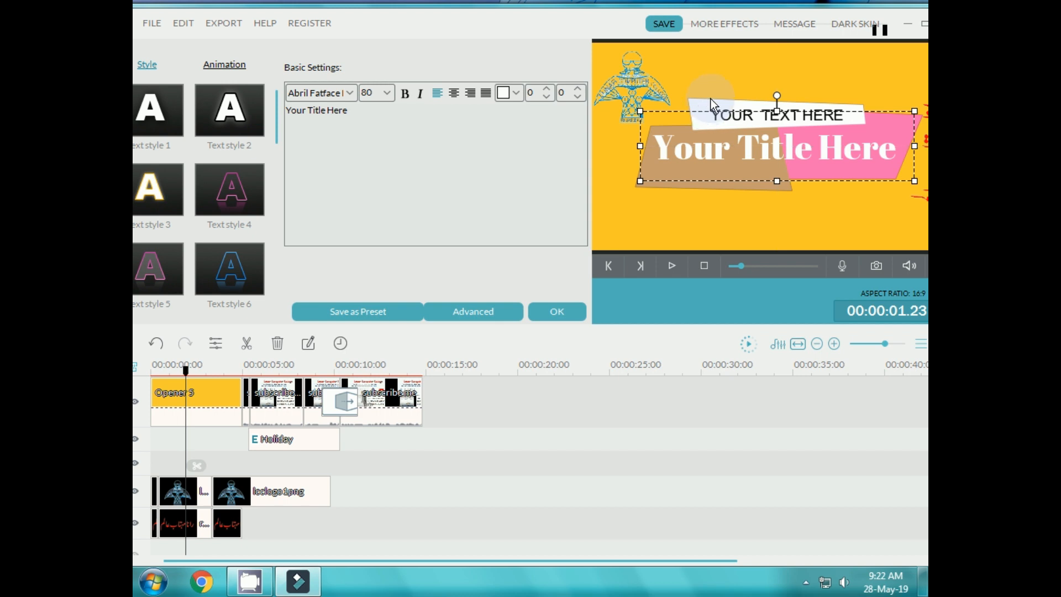
pyautogui.click(710, 106)
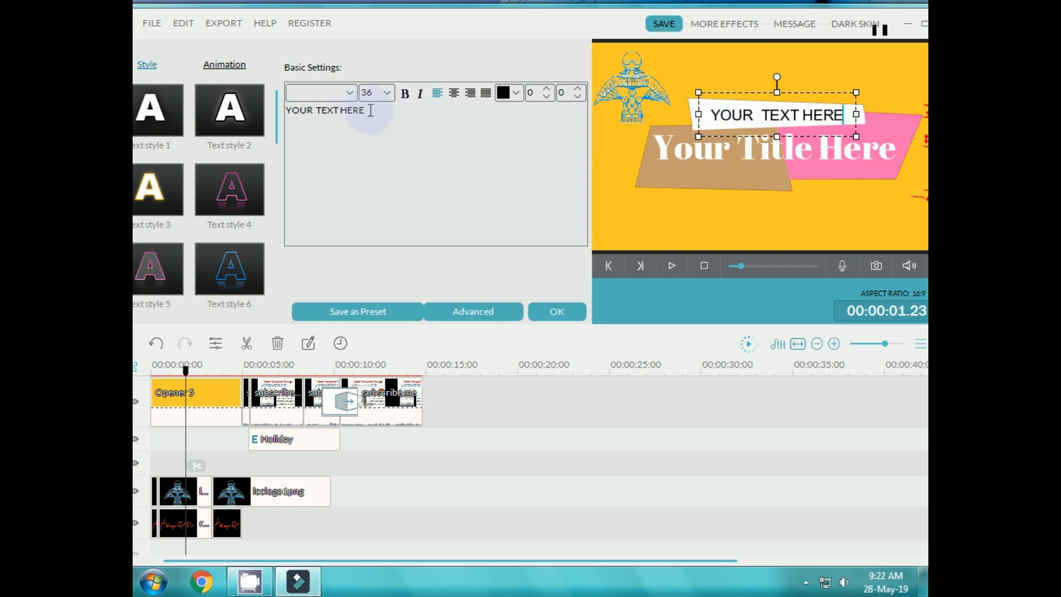
pyautogui.moveTo(365, 111); pyautogui.dragTo(273, 105)
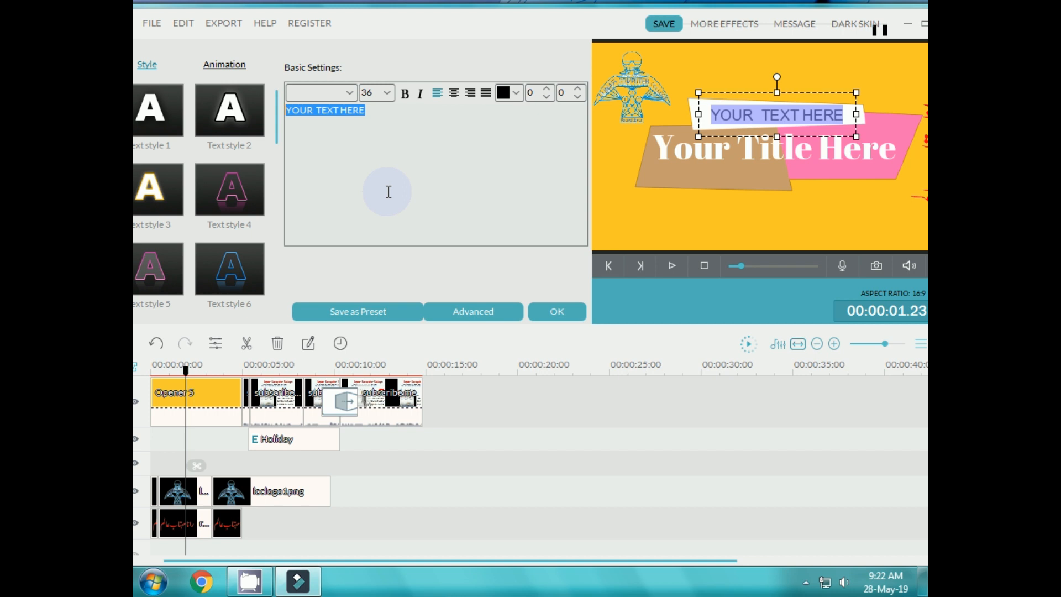
pyautogui.write('S')
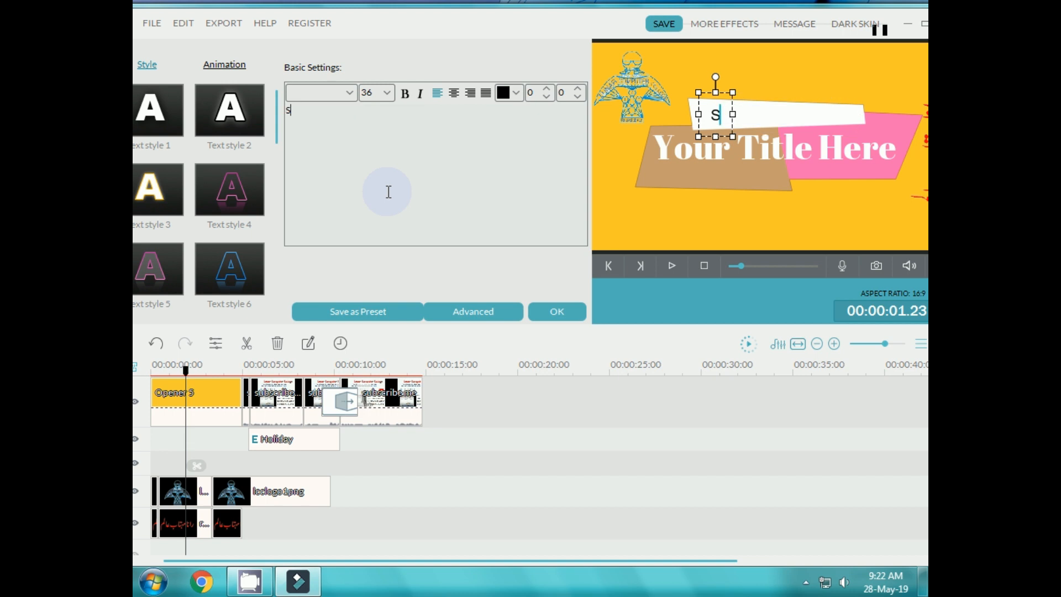
pyautogui.write('ub')
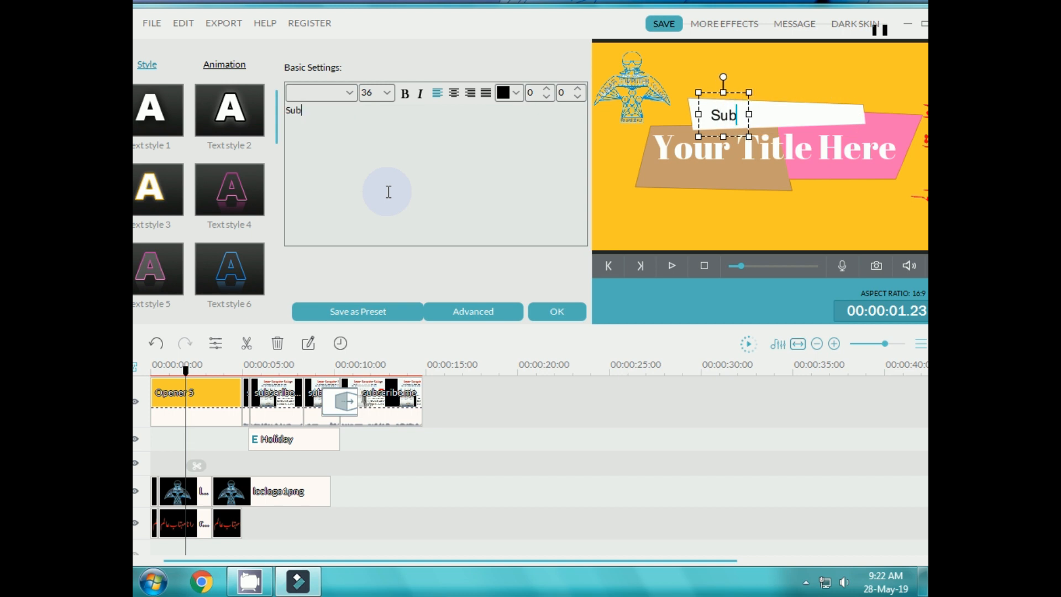
pyautogui.write('scribe')
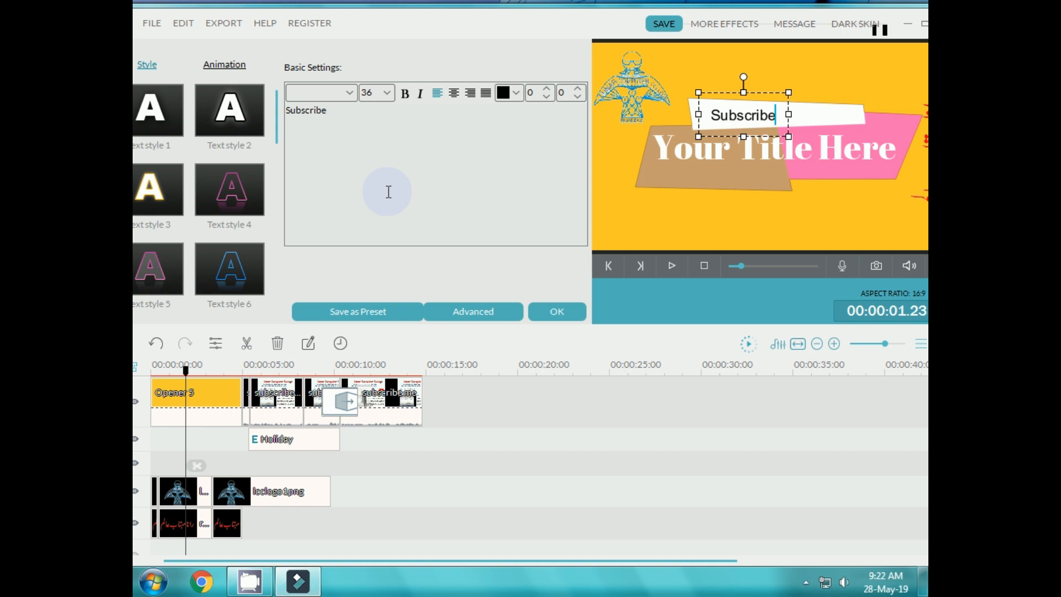
# - Replace the opener's large placeholder title "Your Title Here" with "my Channel"
pyautogui.click(669, 147)
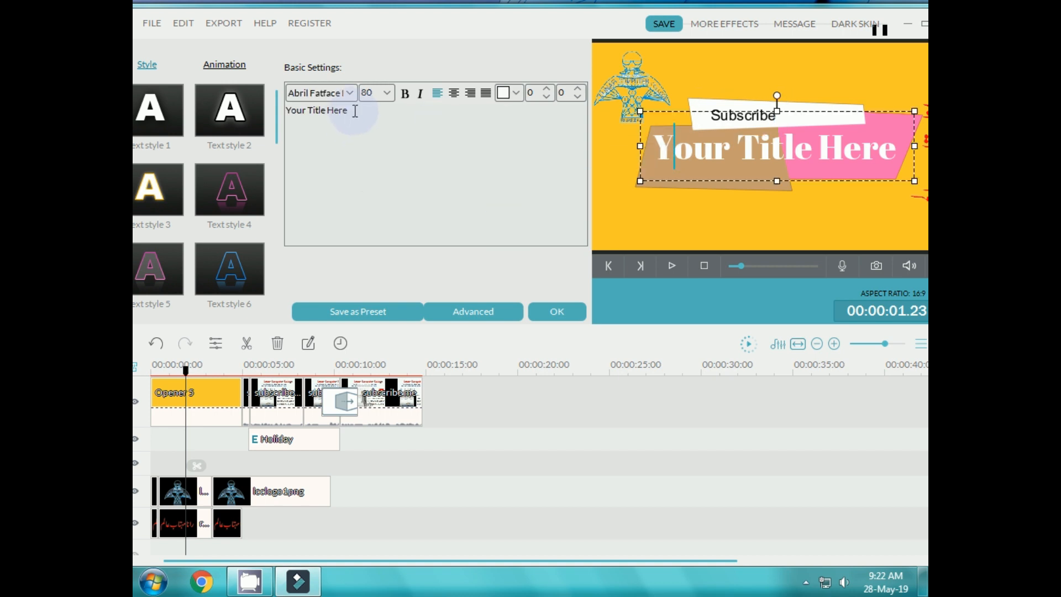
pyautogui.moveTo(354, 112); pyautogui.dragTo(245, 105)
pyautogui.write('m')
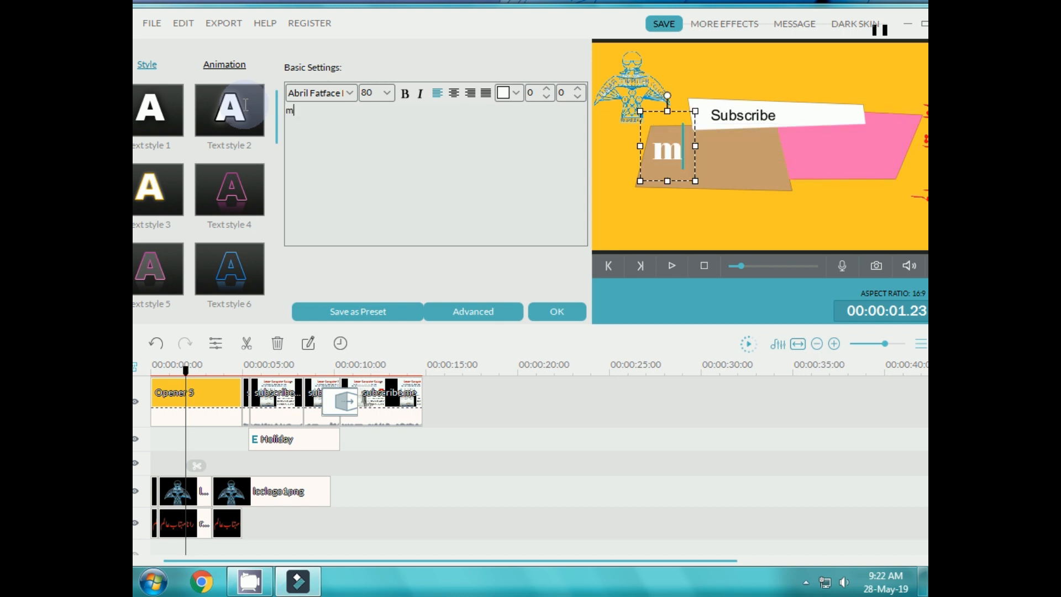
pyautogui.write('y Channel')
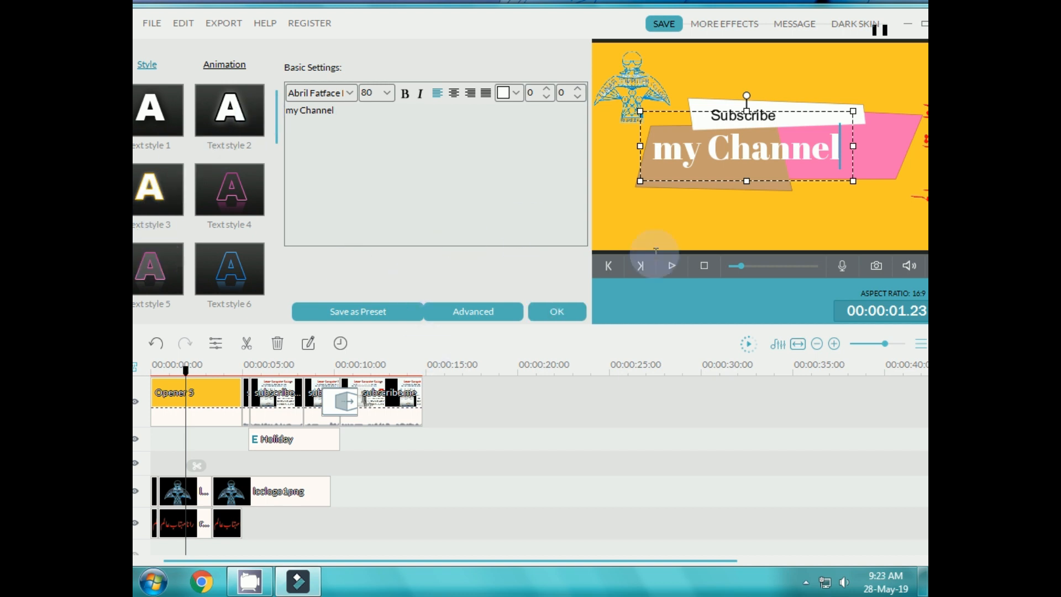
# - Play the project from the beginning to review the edited opener texts and stop the playback
pyautogui.click(704, 266)
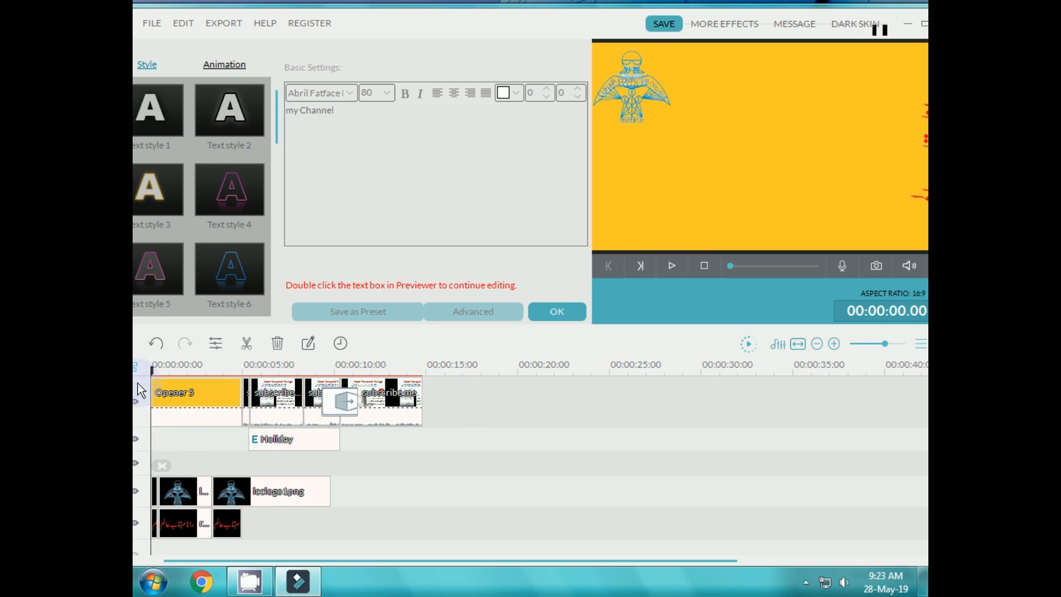
pyautogui.click(673, 267)
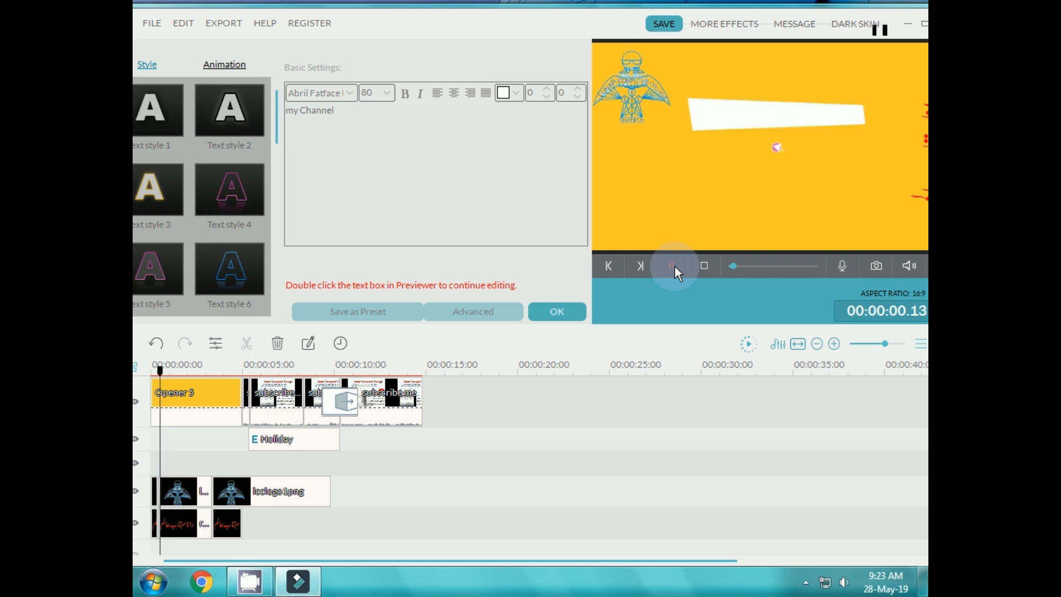
pyautogui.moveTo(547, 11); pyautogui.dragTo(581, 6)
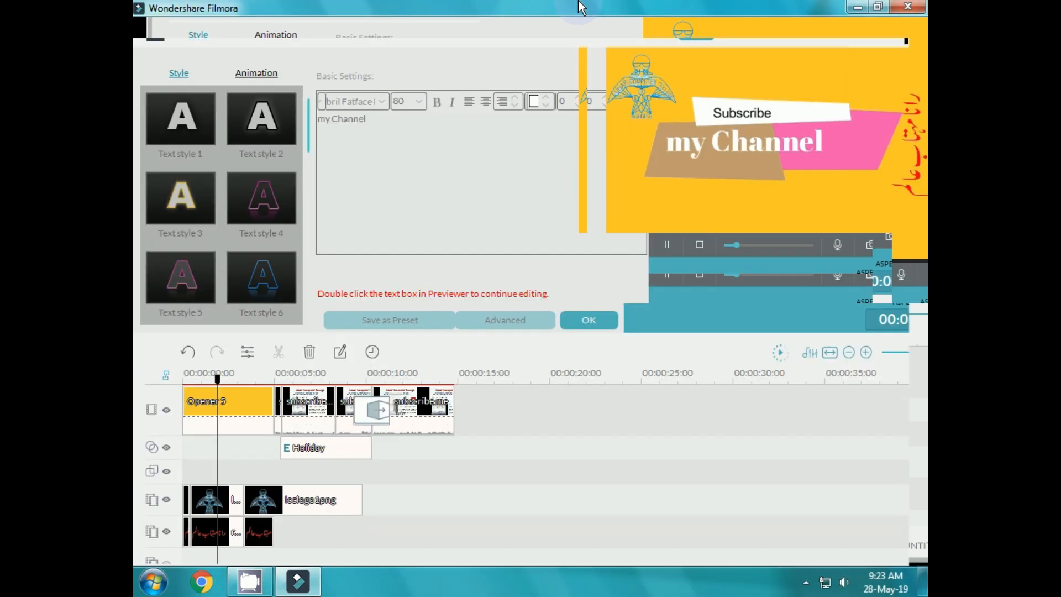
pyautogui.doubleClick(579, 1)
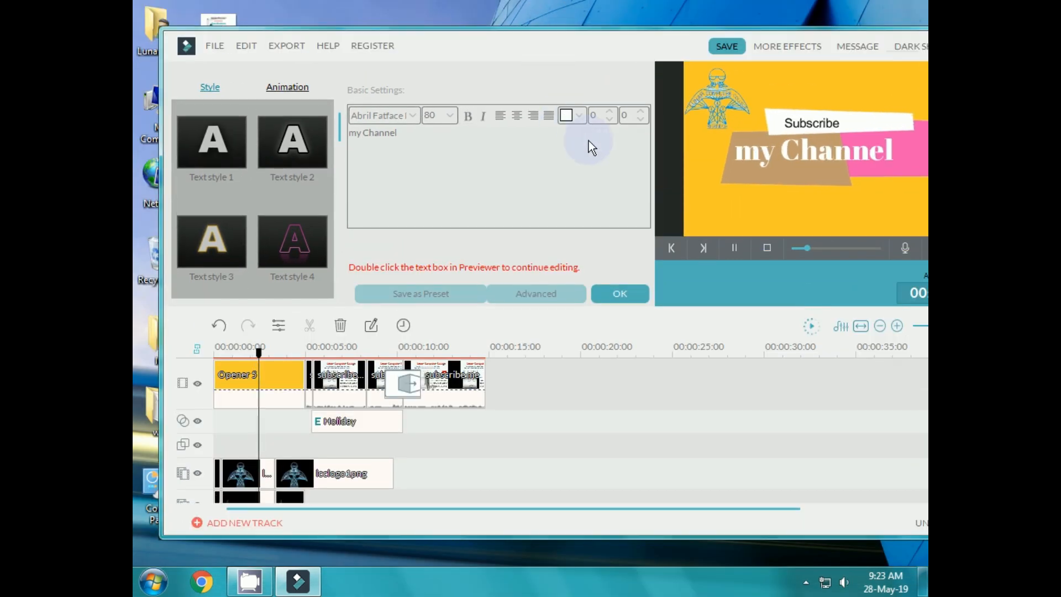
pyautogui.click(769, 247)
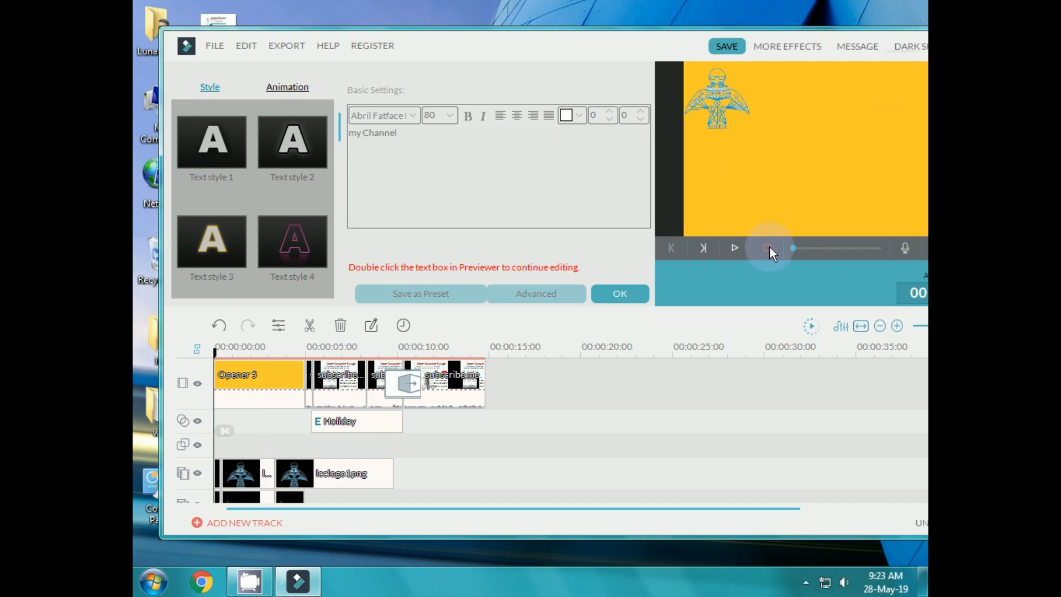
# - Delete the Opener 5 clip from the start of the video track and close its settings
pyautogui.doubleClick(252, 385)
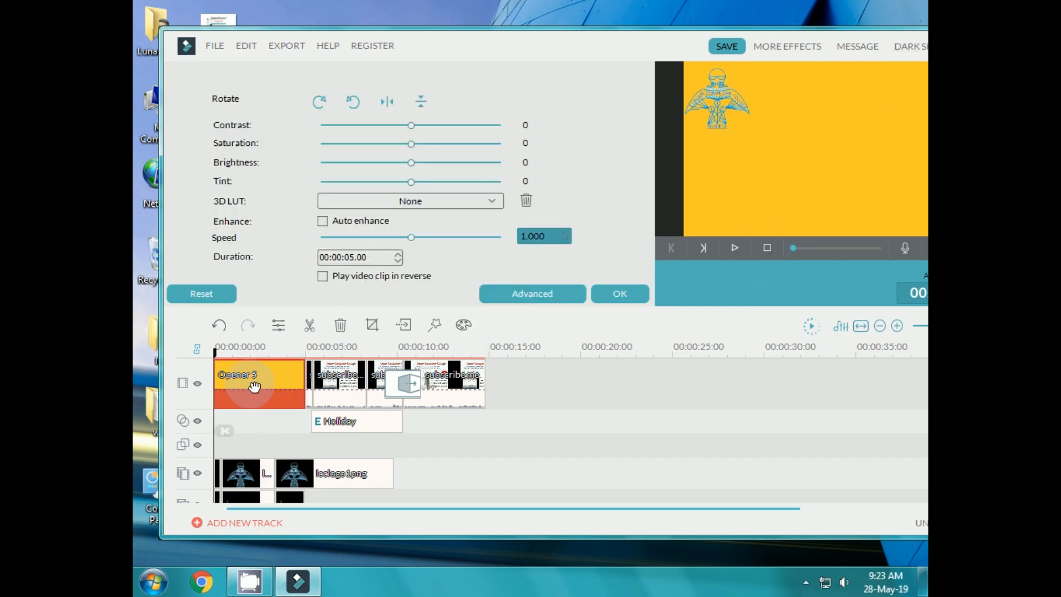
pyautogui.press('Delete')
pyautogui.scroll(-2, 359, 417)
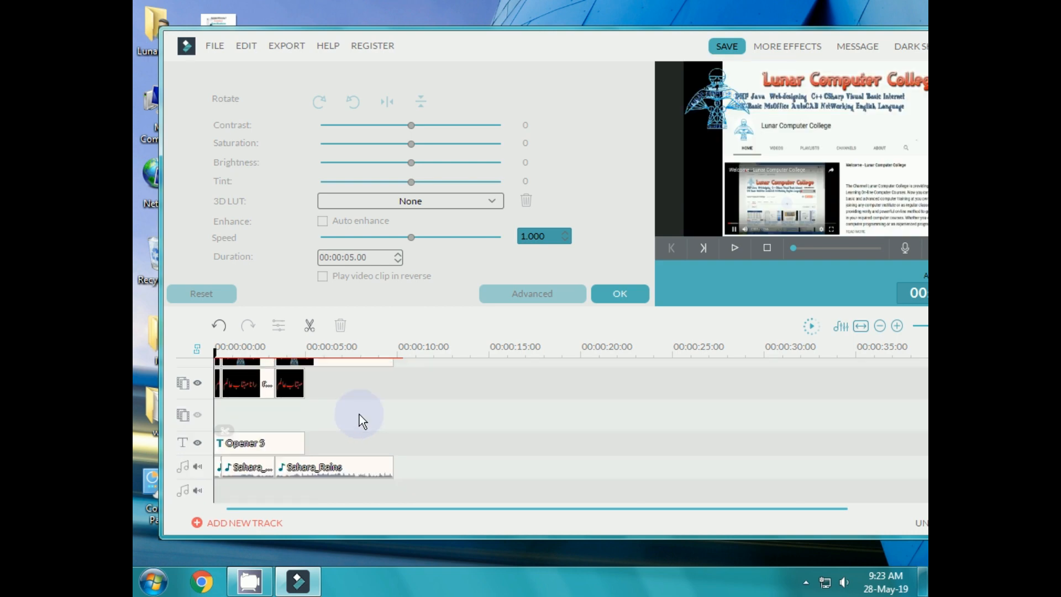
pyautogui.moveTo(484, 60); pyautogui.dragTo(538, 38)
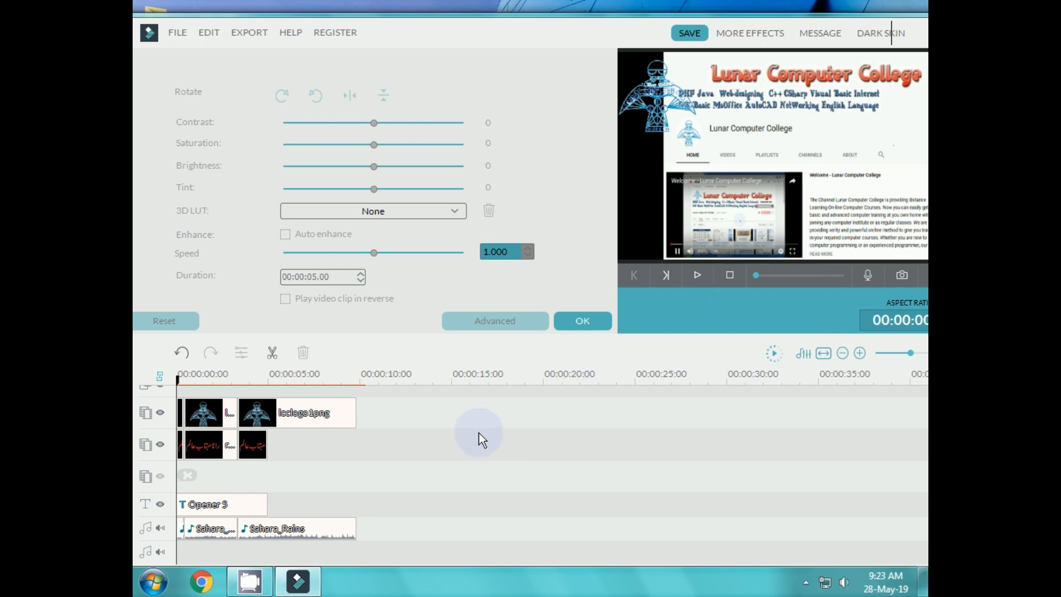
pyautogui.moveTo(401, 33); pyautogui.dragTo(453, 19)
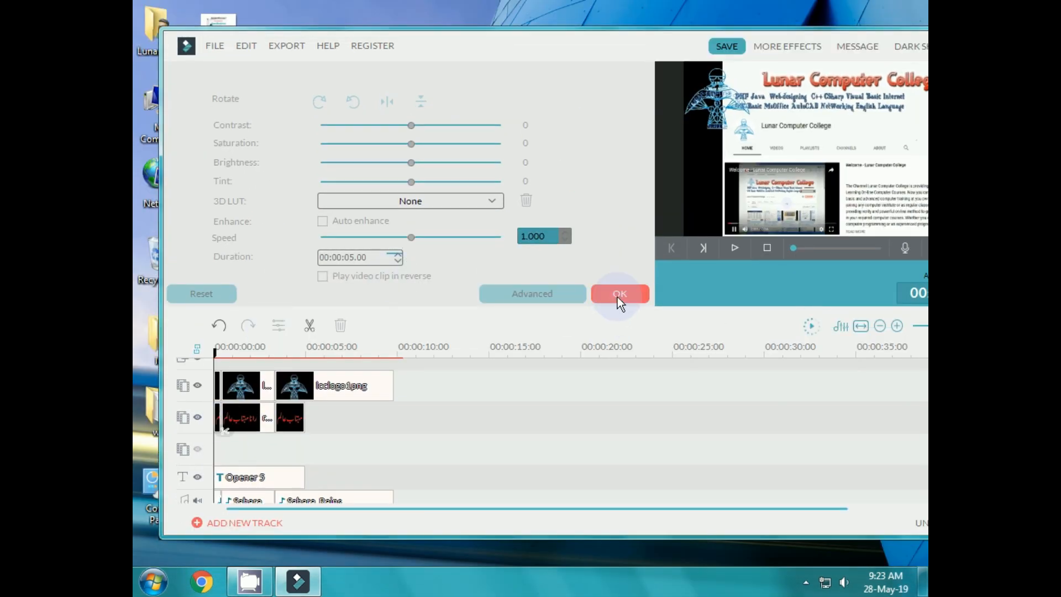
pyautogui.click(618, 297)
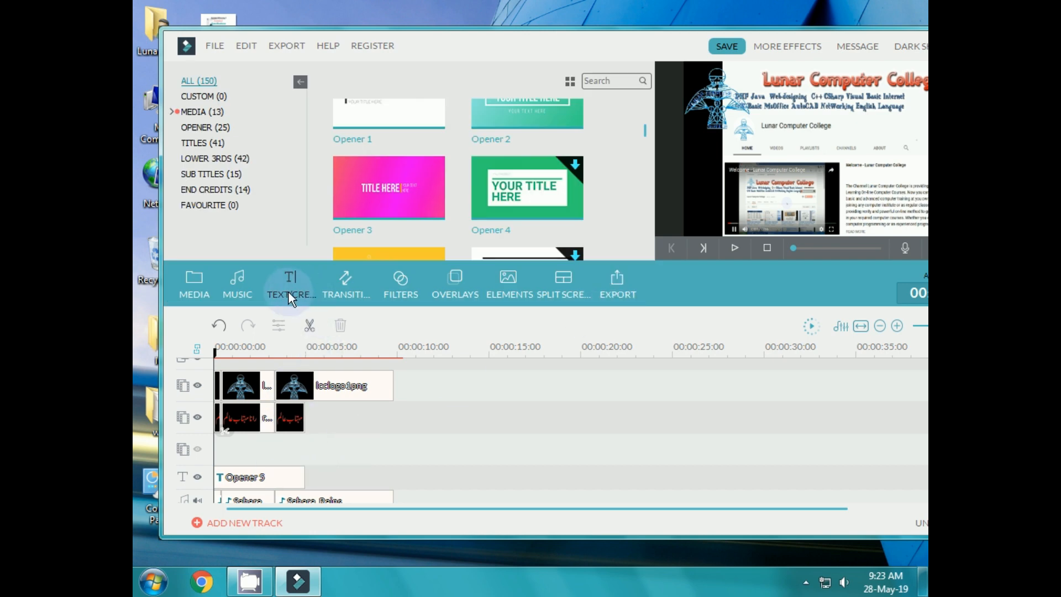
# - Find Opener 22 in the title library, download it and place it on the text track after the existing opener
pyautogui.scroll(-1, 642, 133)
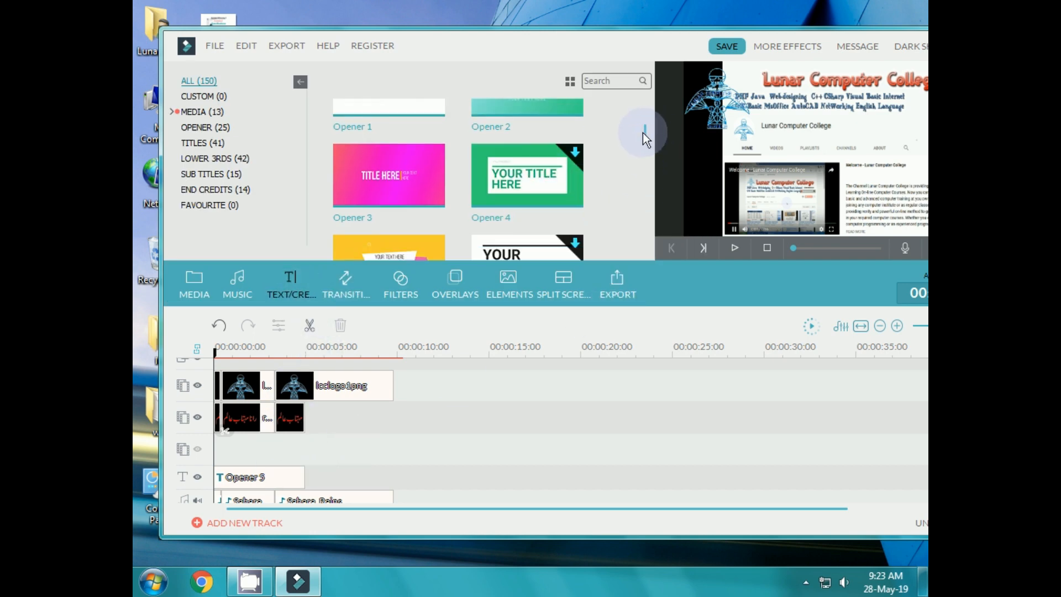
pyautogui.moveTo(642, 133)
pyautogui.mouseDown()
pyautogui.moveTo(645, 118)
pyautogui.moveTo(645, 130)
pyautogui.mouseUp()
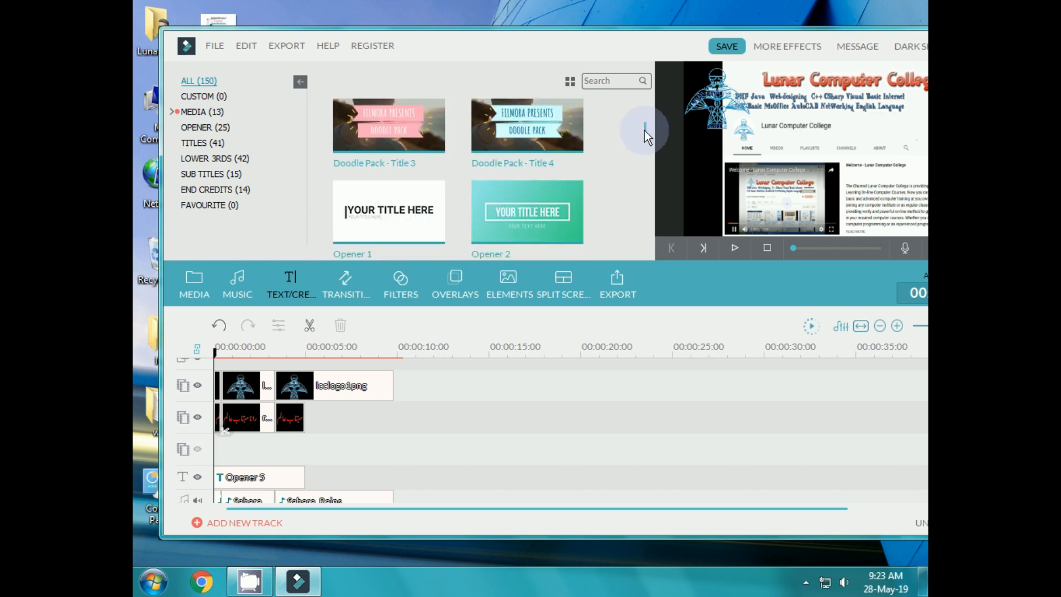
pyautogui.scroll(-1, 649, 132)
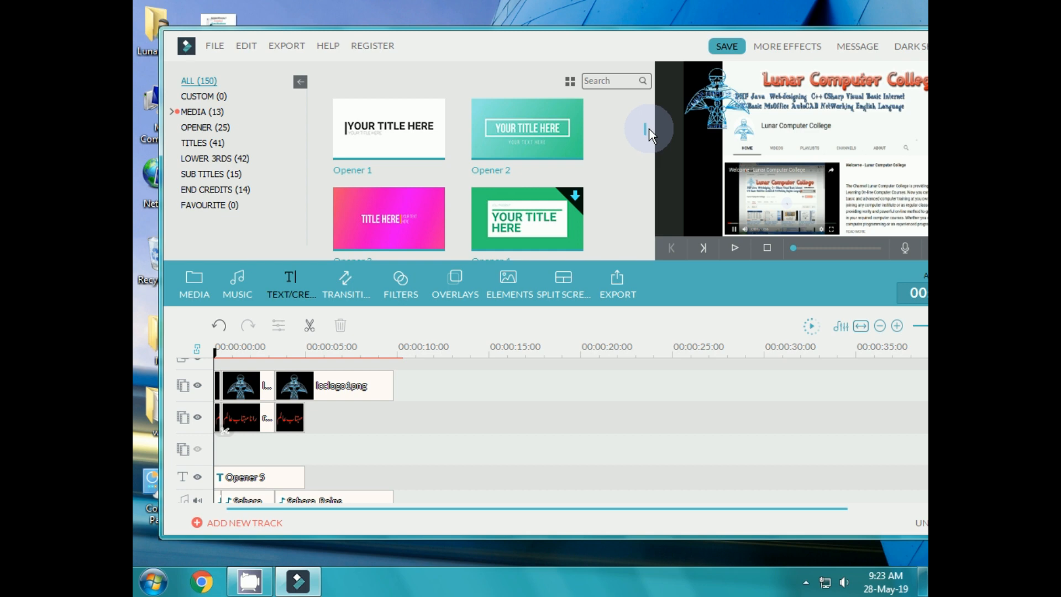
pyautogui.scroll(-1, 649, 131)
pyautogui.scroll(-3, 649, 131)
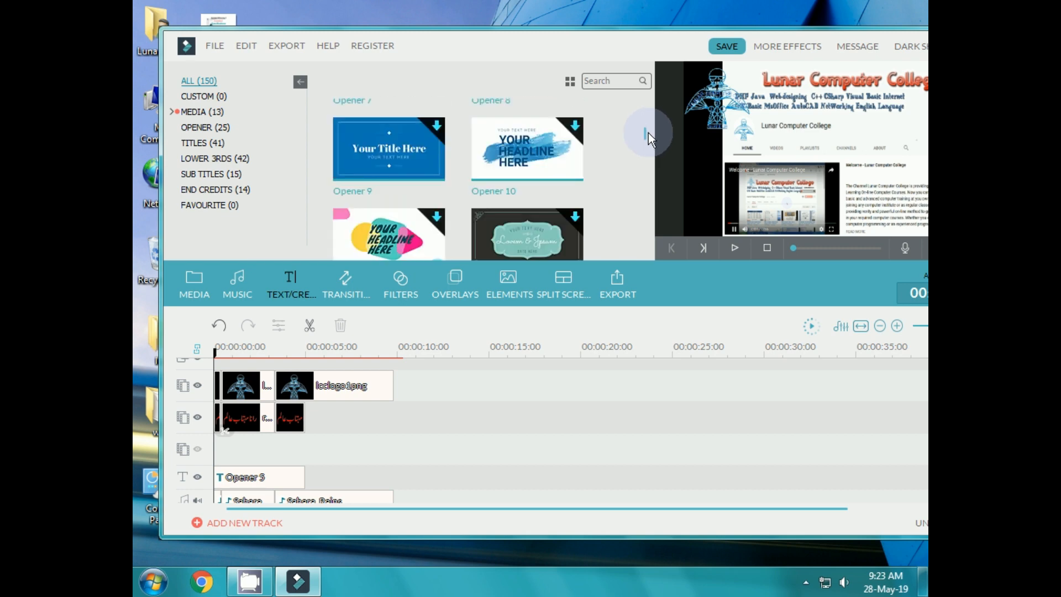
pyautogui.scroll(-4, 648, 135)
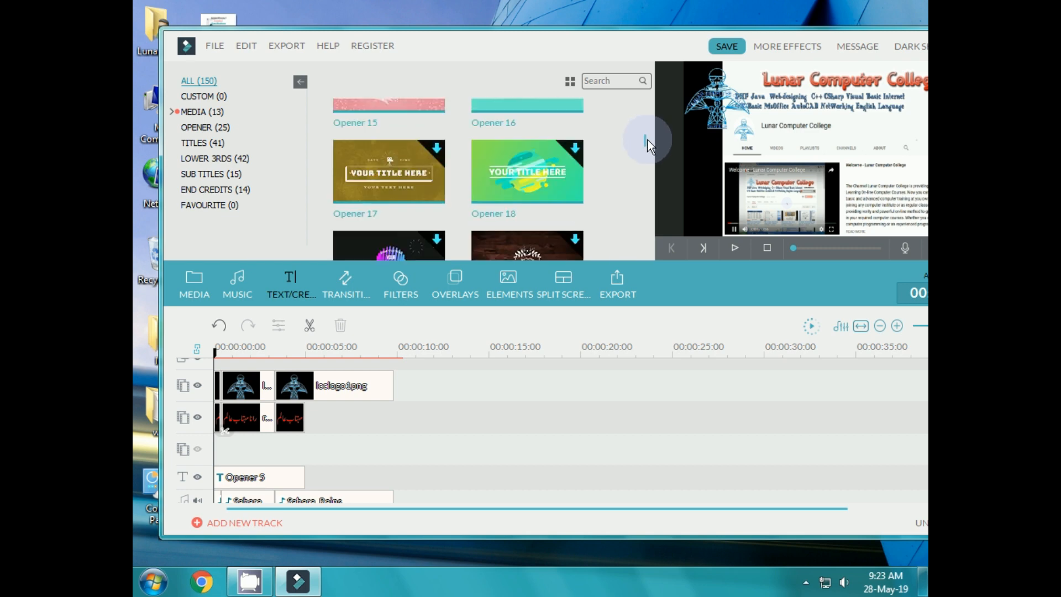
pyautogui.scroll(-2, 648, 142)
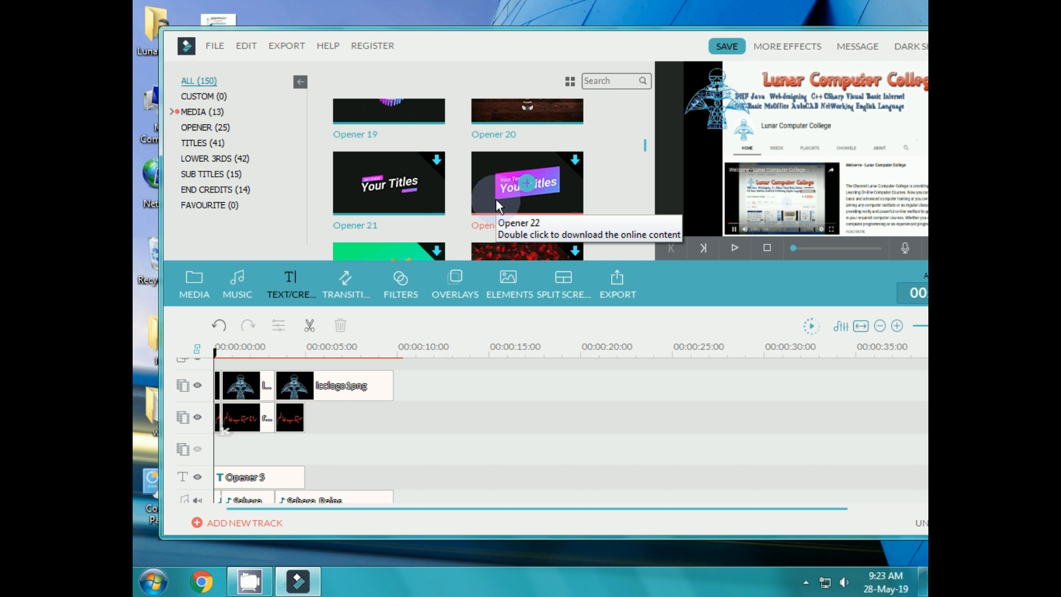
pyautogui.moveTo(496, 199); pyautogui.dragTo(307, 450)
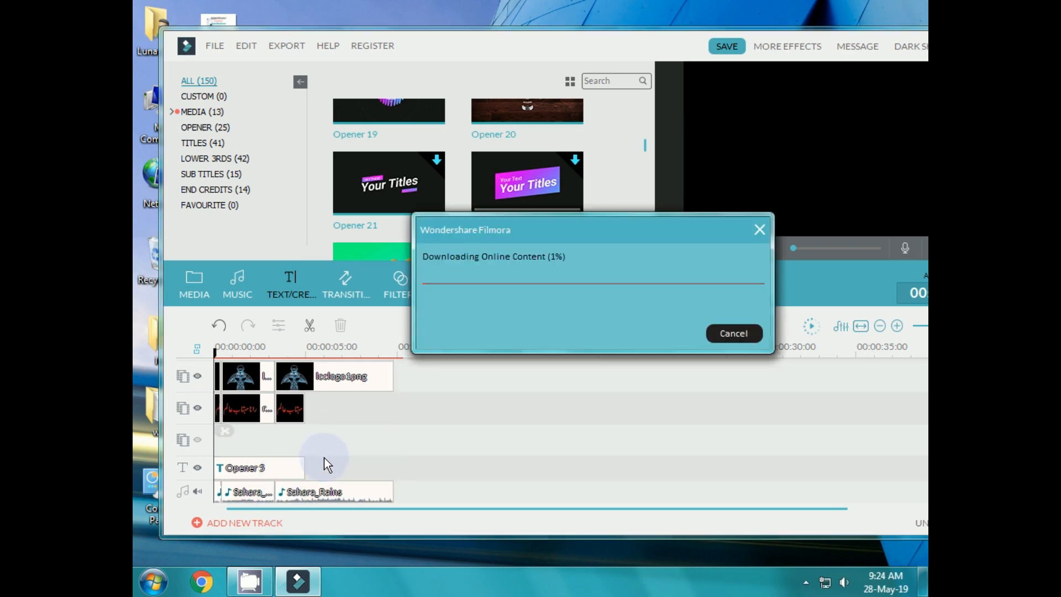
# - Delete Opener 5 from the text track and move Opener 22 to the start of the timeline
pyautogui.click(261, 469)
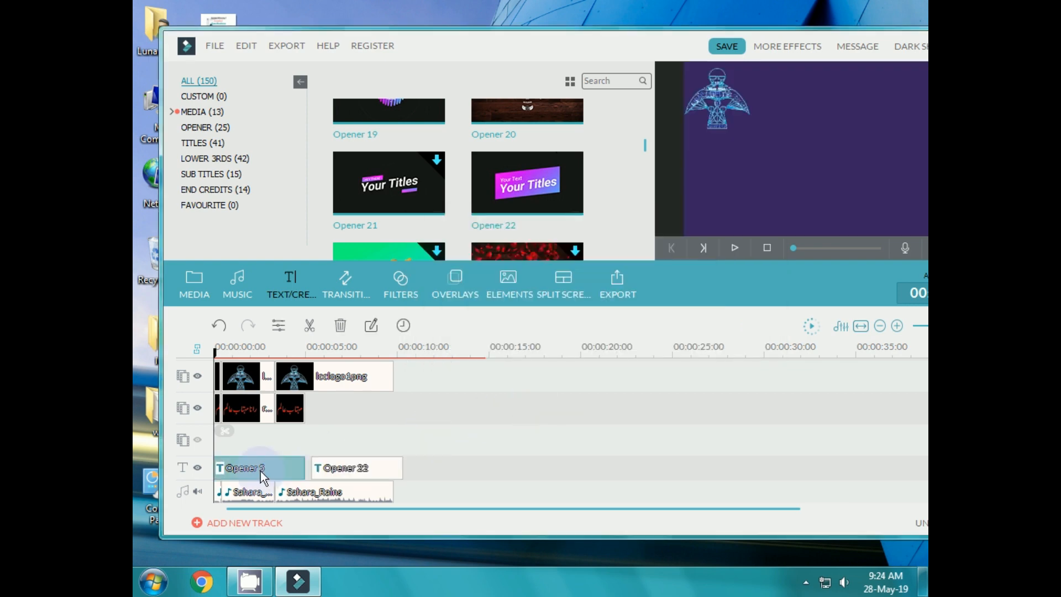
pyautogui.press('Delete')
pyautogui.moveTo(337, 467); pyautogui.dragTo(237, 473)
pyautogui.doubleClick(457, 52)
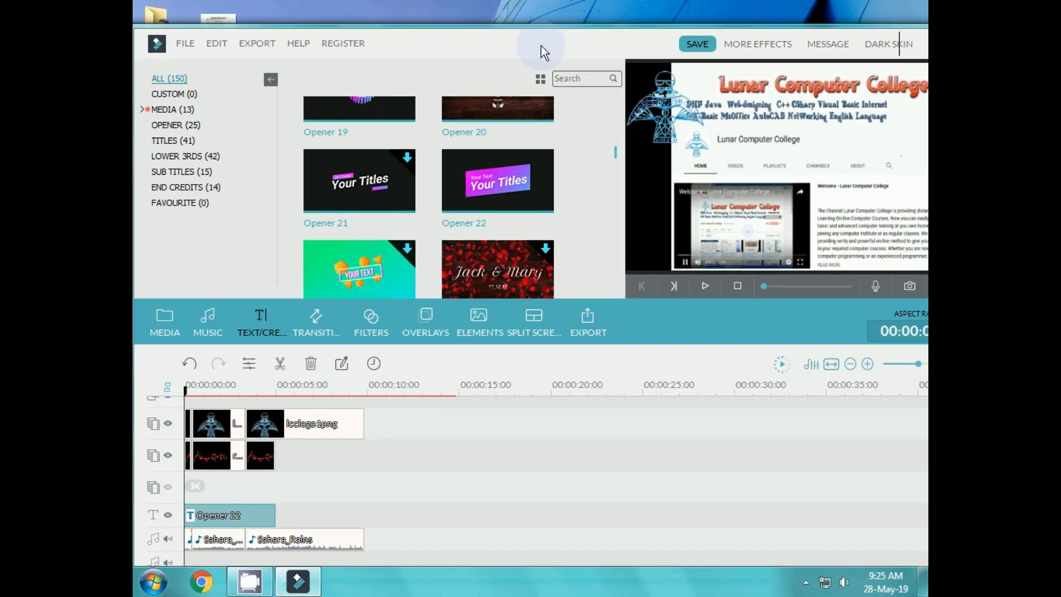
pyautogui.moveTo(542, 46)
pyautogui.mouseDown()
pyautogui.moveTo(488, 37)
pyautogui.moveTo(524, 35)
pyautogui.mouseUp()
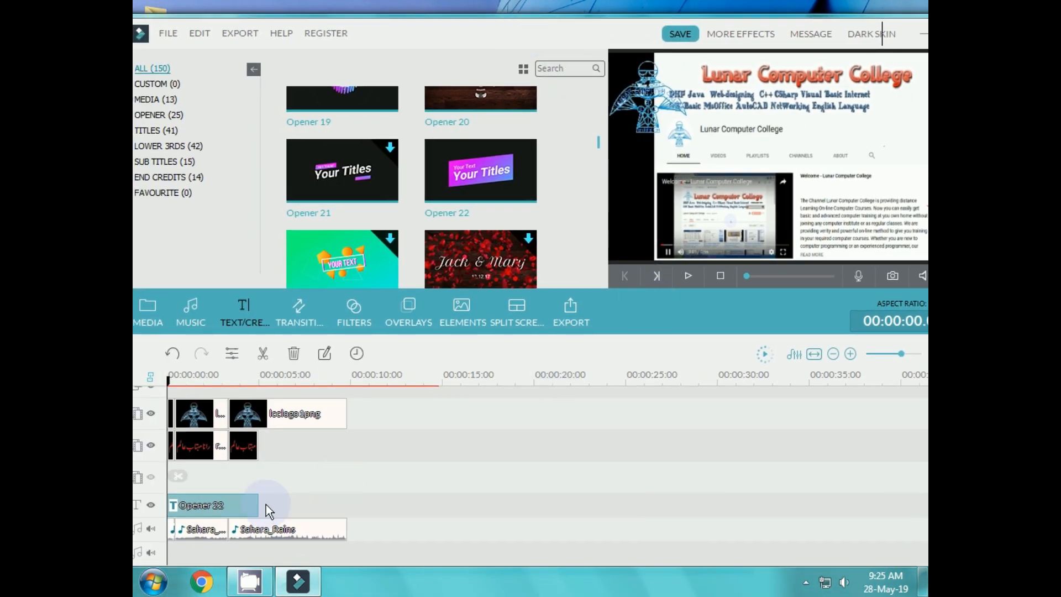
# - Replace Opener 22's small placeholder line "Your Text" with the presenter's full name
pyautogui.doubleClick(234, 507)
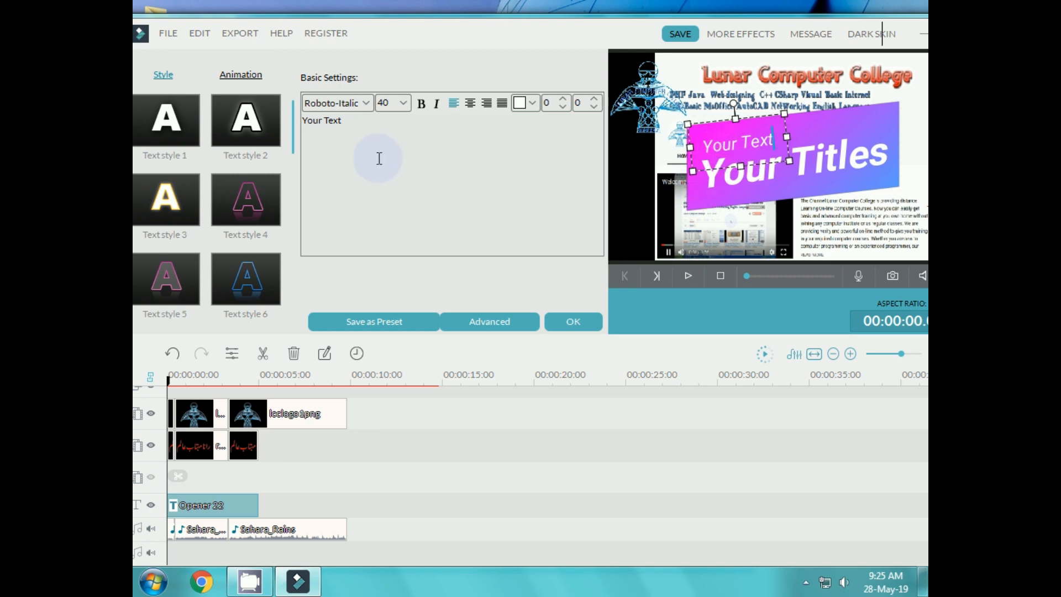
pyautogui.moveTo(348, 119); pyautogui.dragTo(271, 122)
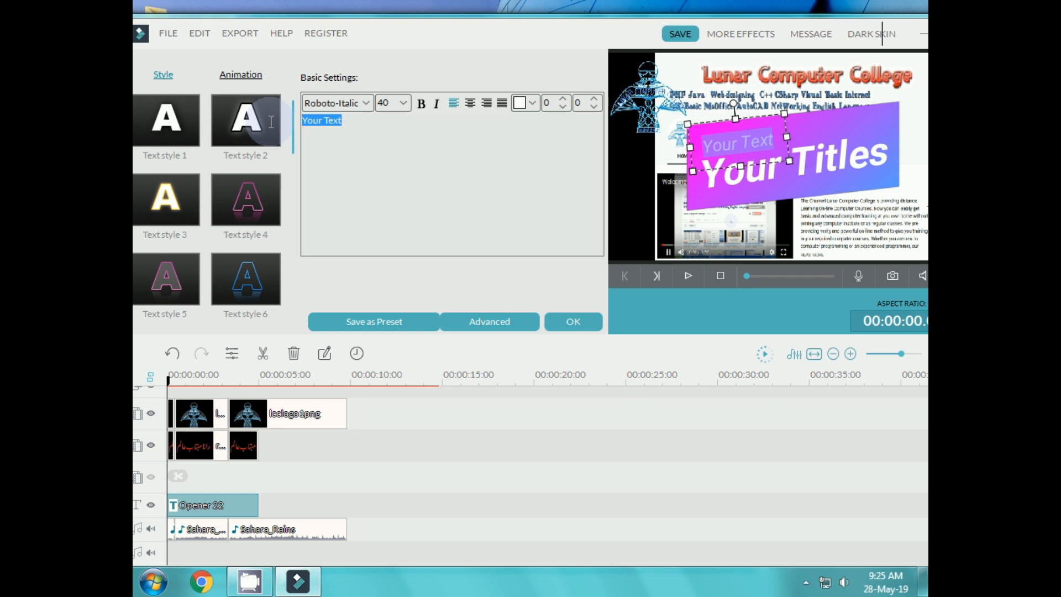
pyautogui.write('Rana')
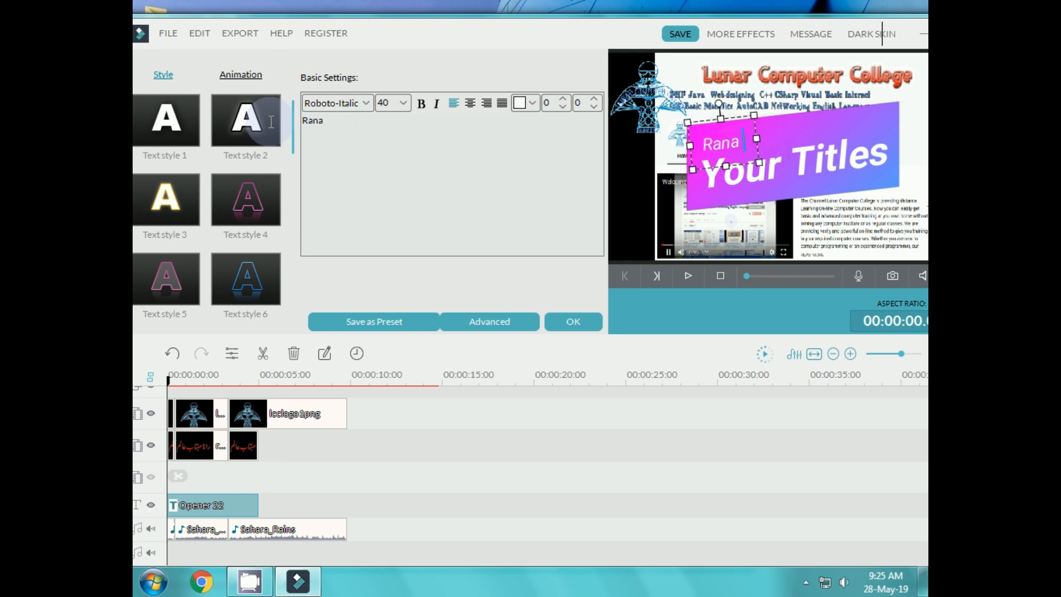
pyautogui.write(' M')
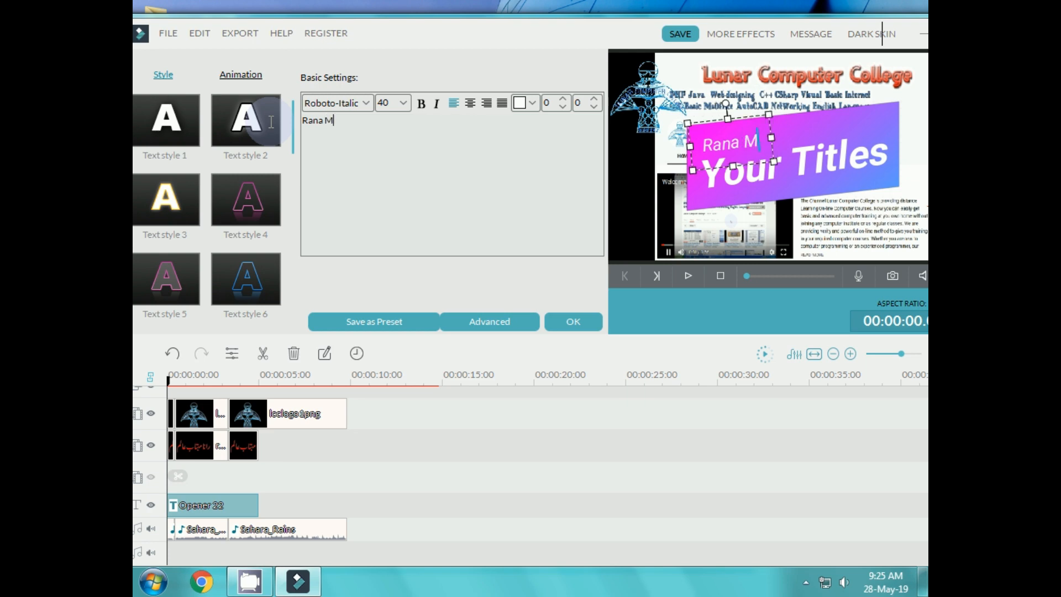
pyautogui.write('ehtab Alam')
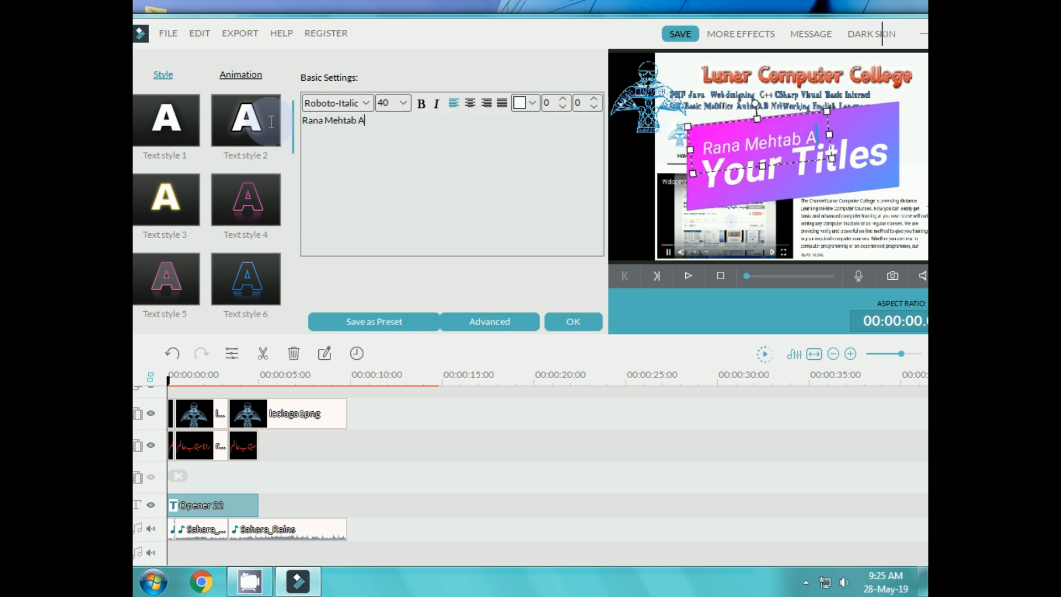
# - Replace Opener 22's large placeholder title "Your Titles" with "Like it"
pyautogui.click(741, 181)
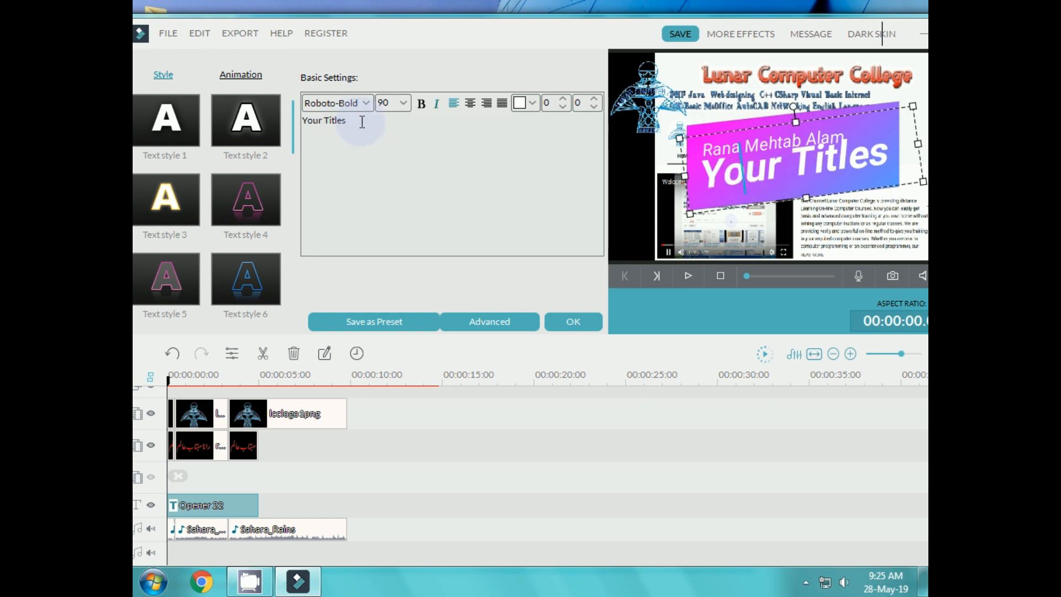
pyautogui.moveTo(362, 121); pyautogui.dragTo(287, 131)
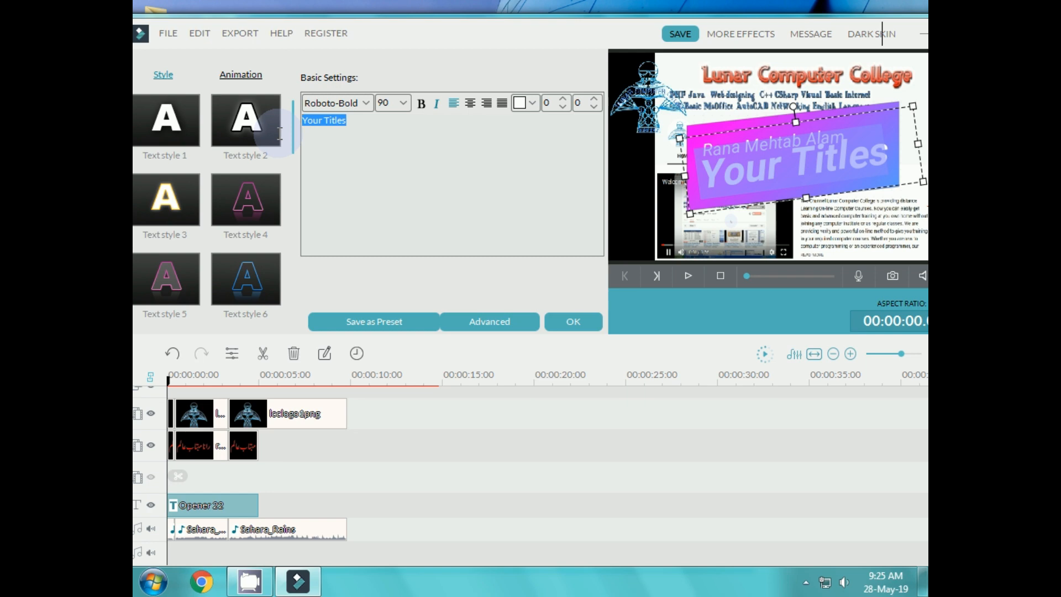
pyautogui.write('Like')
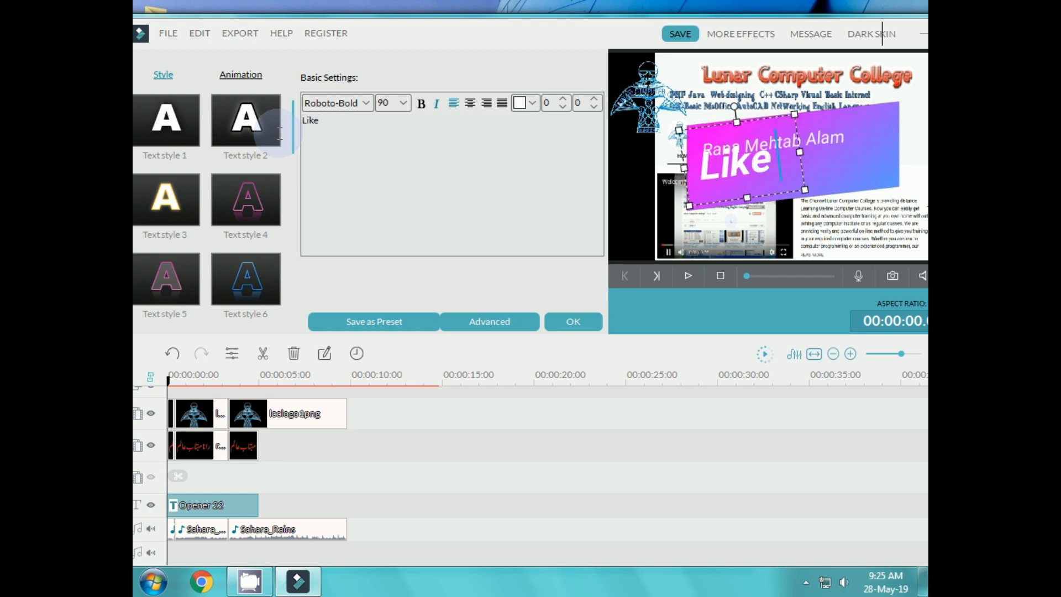
pyautogui.write(' it')
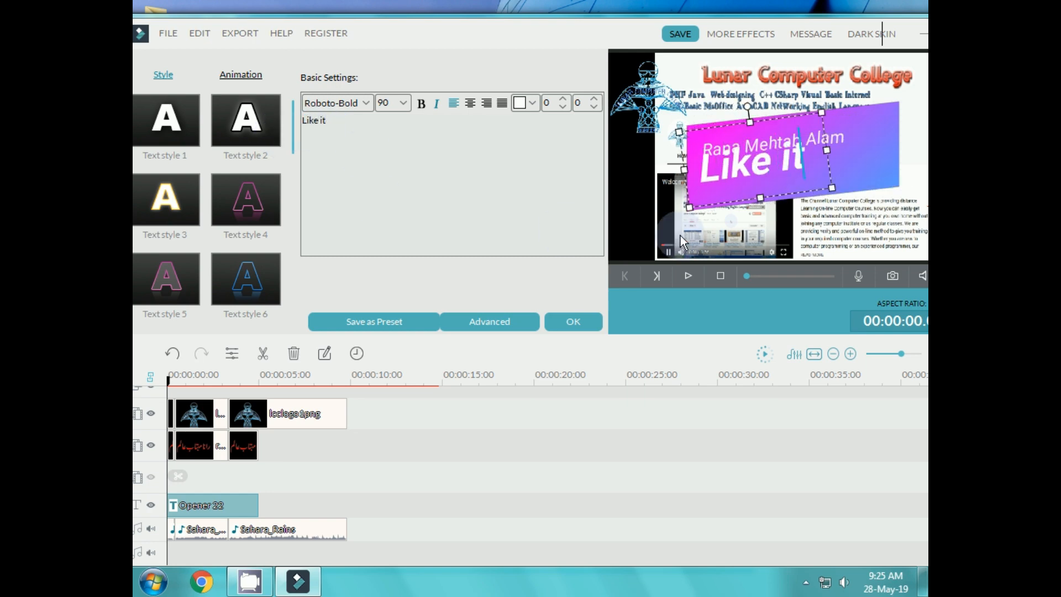
# - Play the project to review the edited Opener 22, stop playback and return from title editing to the media library
pyautogui.click(686, 275)
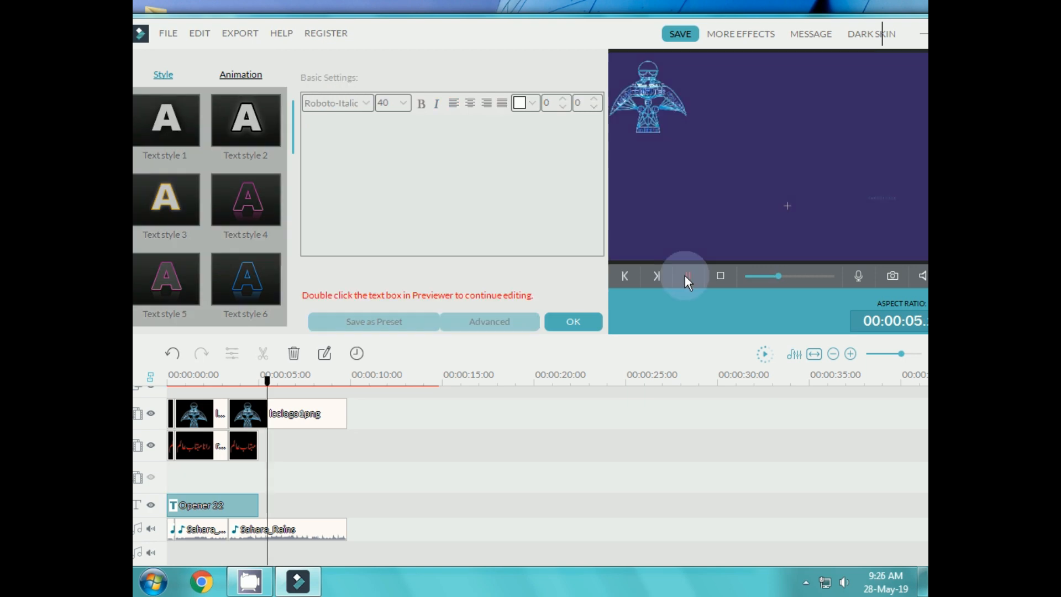
pyautogui.click(719, 276)
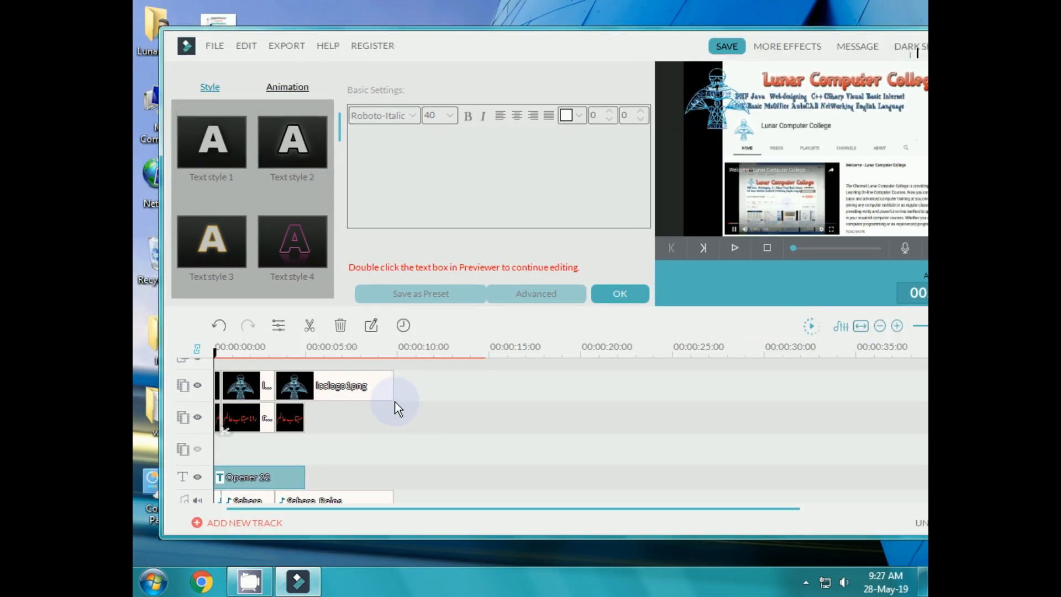
pyautogui.click(614, 293)
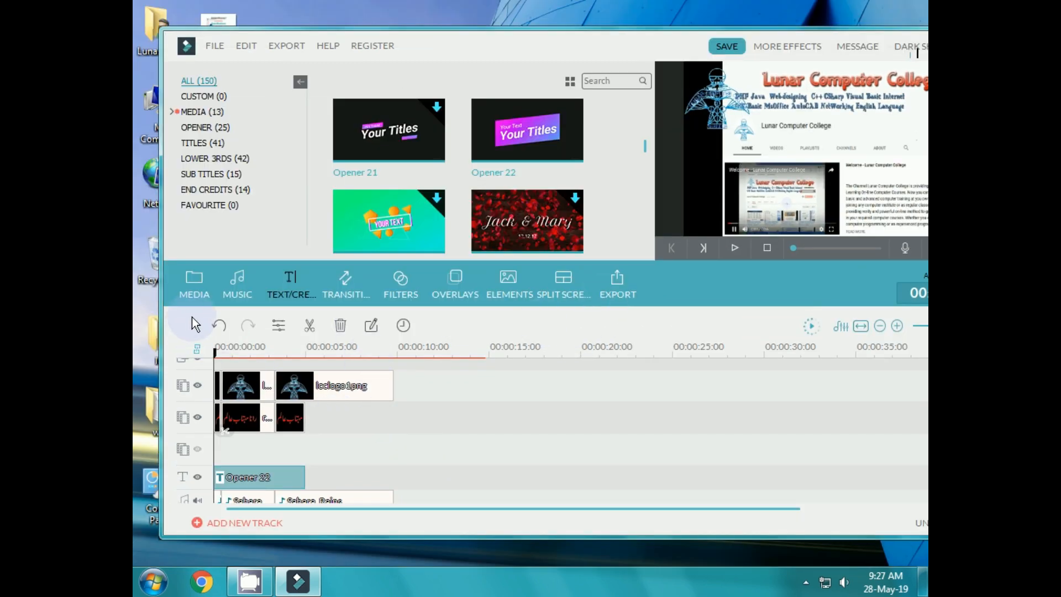
pyautogui.click(199, 294)
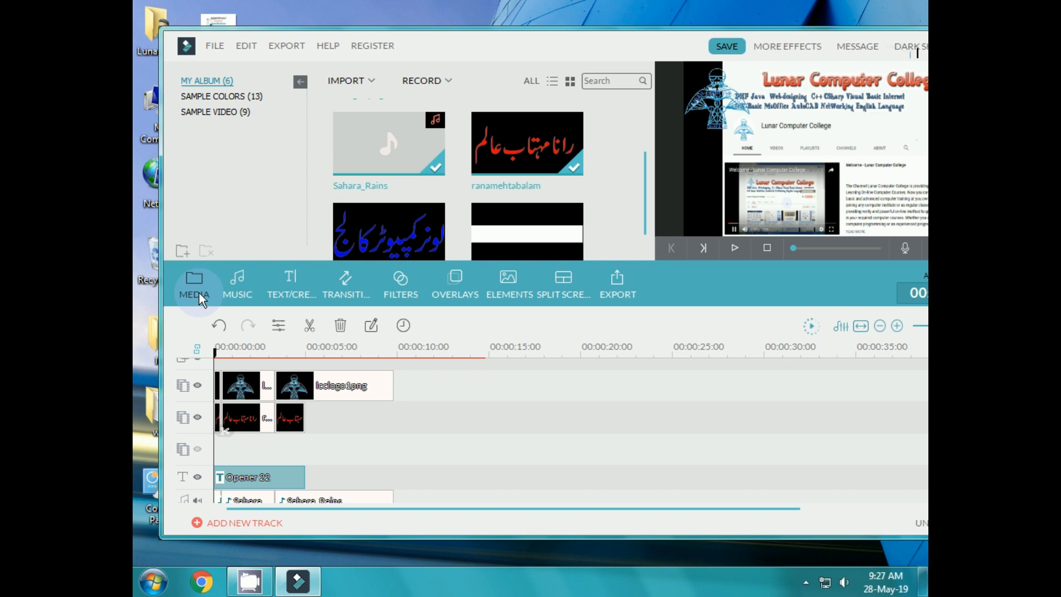
pyautogui.doubleClick(591, 40)
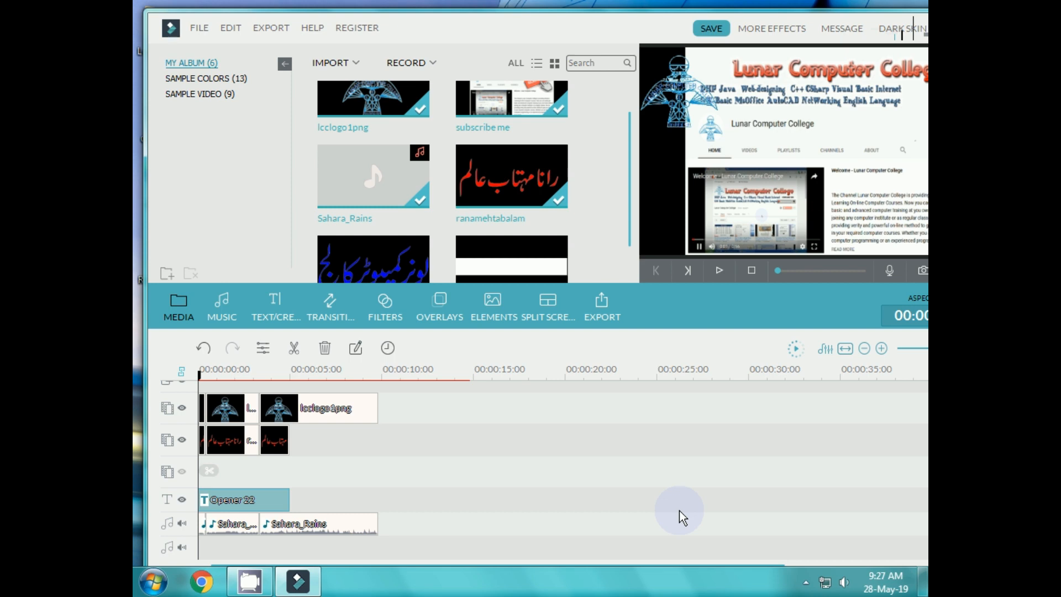
# - Export the project as an MP4 named "Salary Sheet" to D:\Youtube Videos\ and show the exported file's location
pyautogui.click(601, 307)
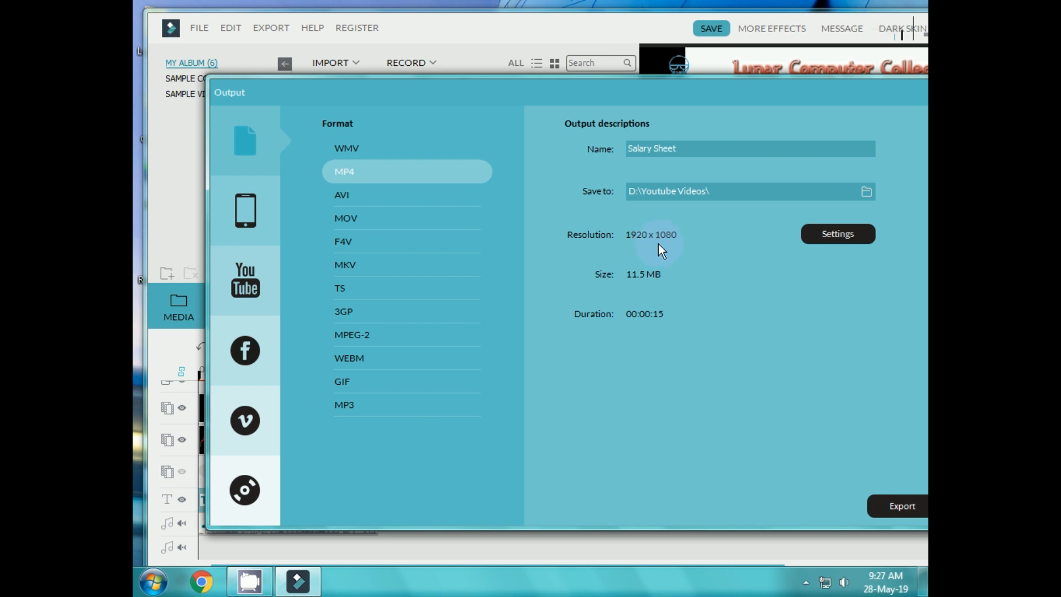
pyautogui.moveTo(685, 148); pyautogui.dragTo(572, 149)
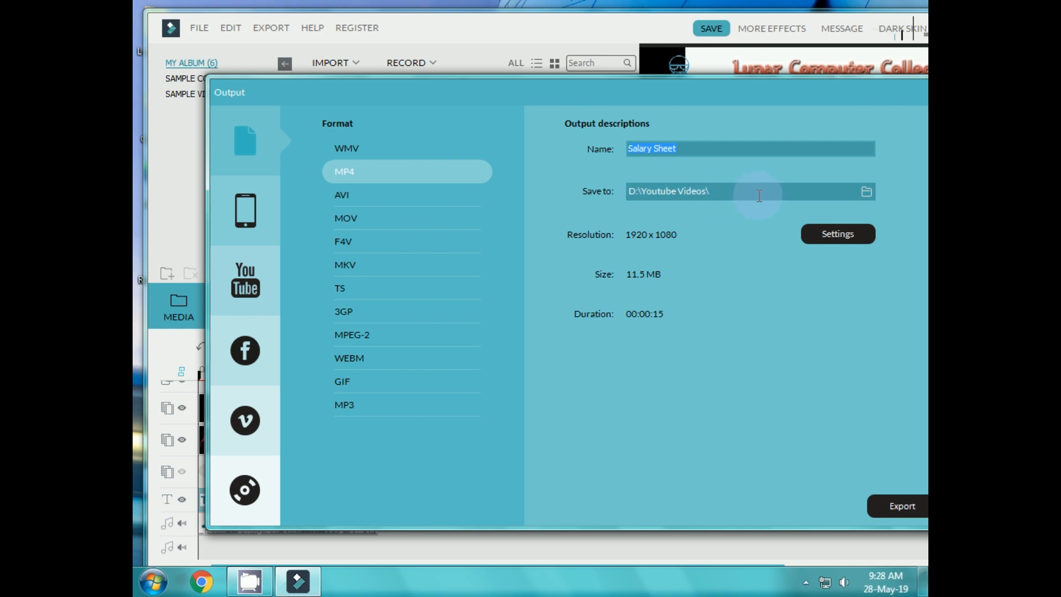
pyautogui.moveTo(666, 86); pyautogui.dragTo(627, 54)
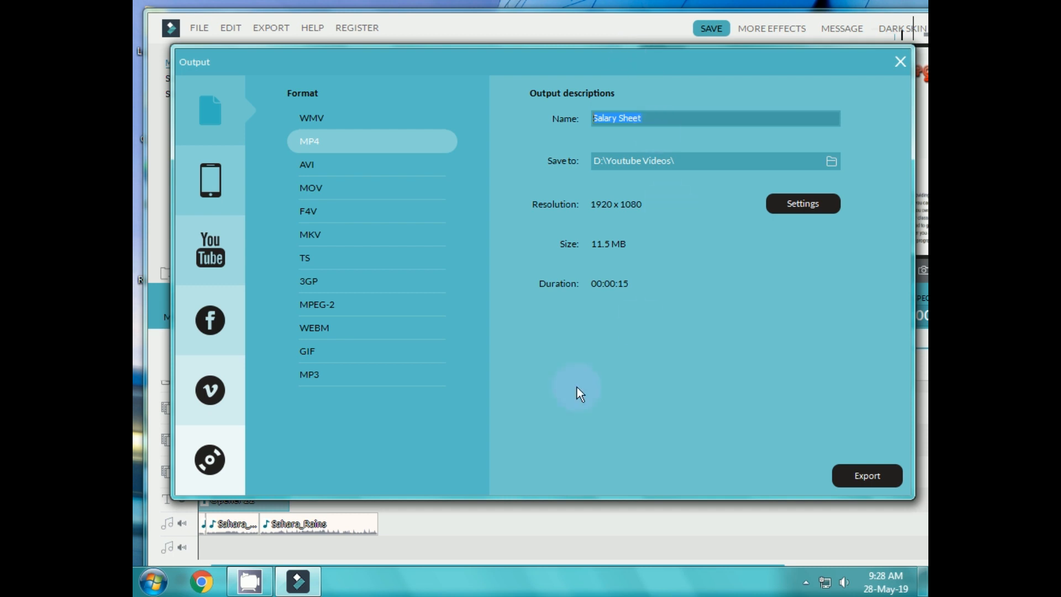
pyautogui.click(873, 490)
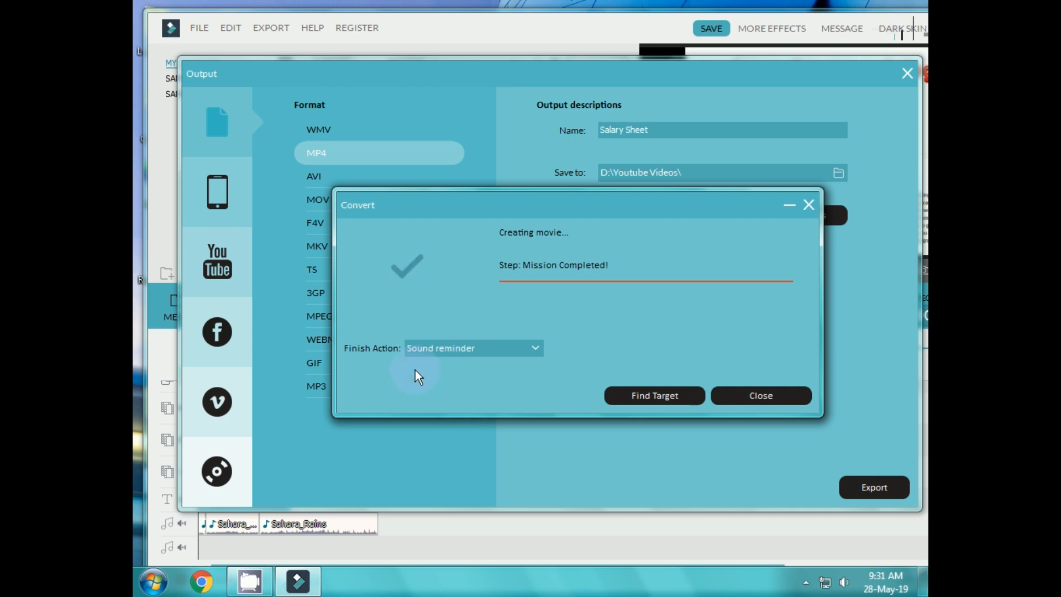
pyautogui.click(658, 396)
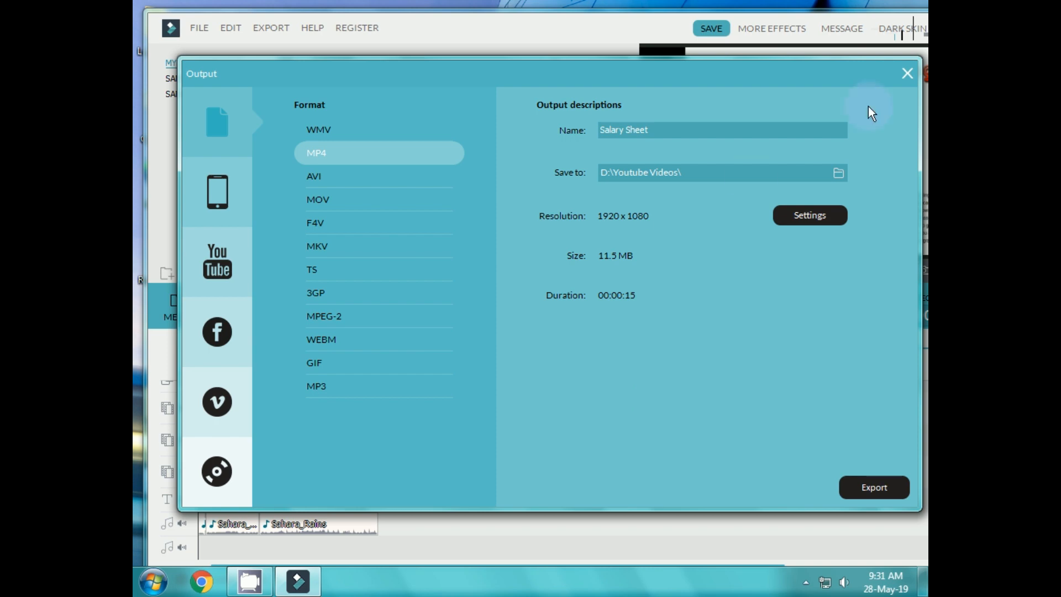
pyautogui.click(907, 72)
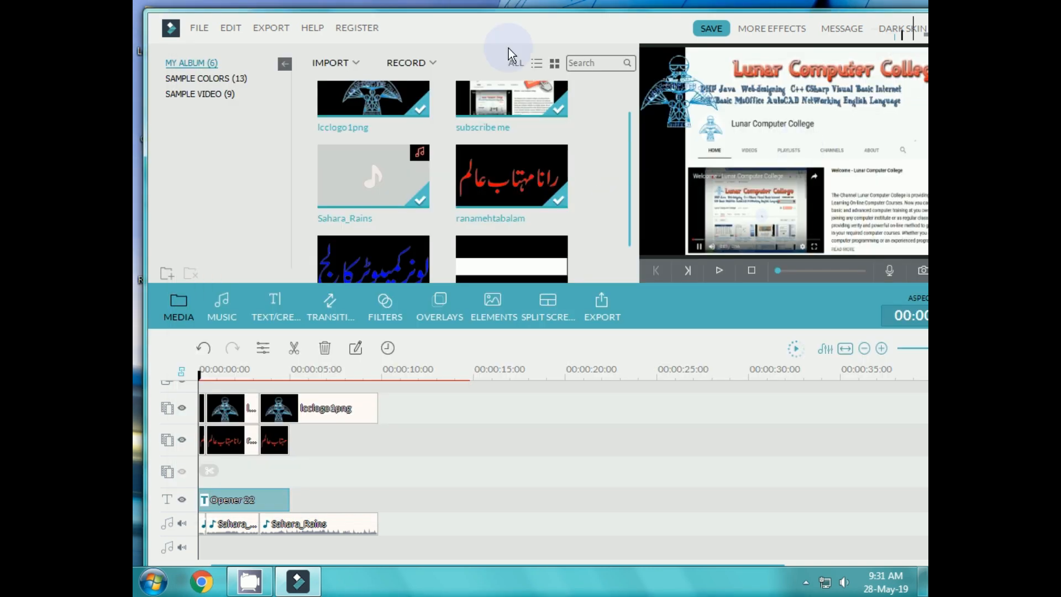
# - Close the video editor without saving the project changes
pyautogui.moveTo(593, 31); pyautogui.dragTo(516, 28)
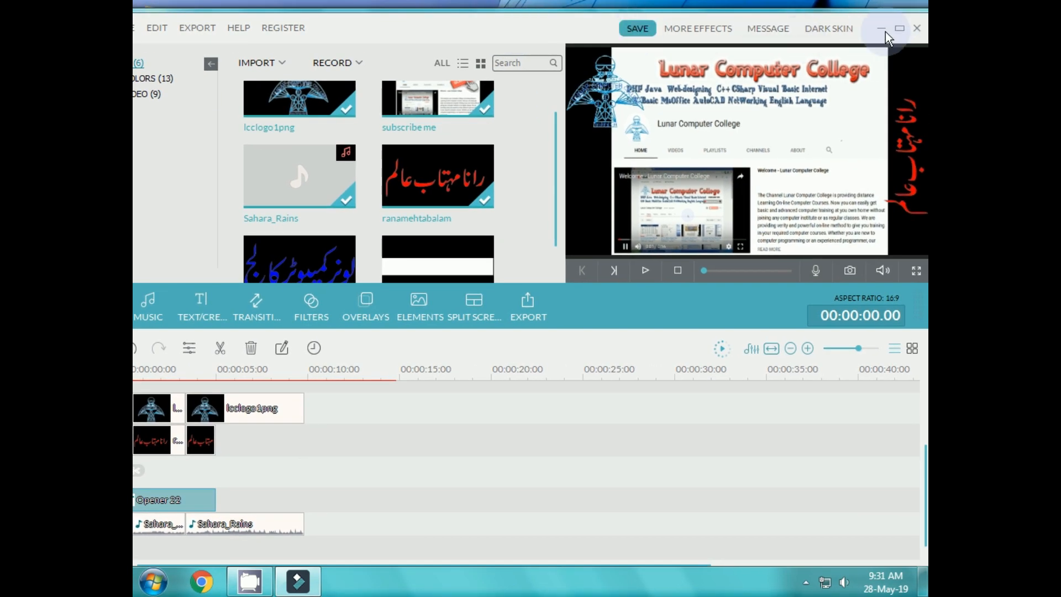
pyautogui.click(916, 27)
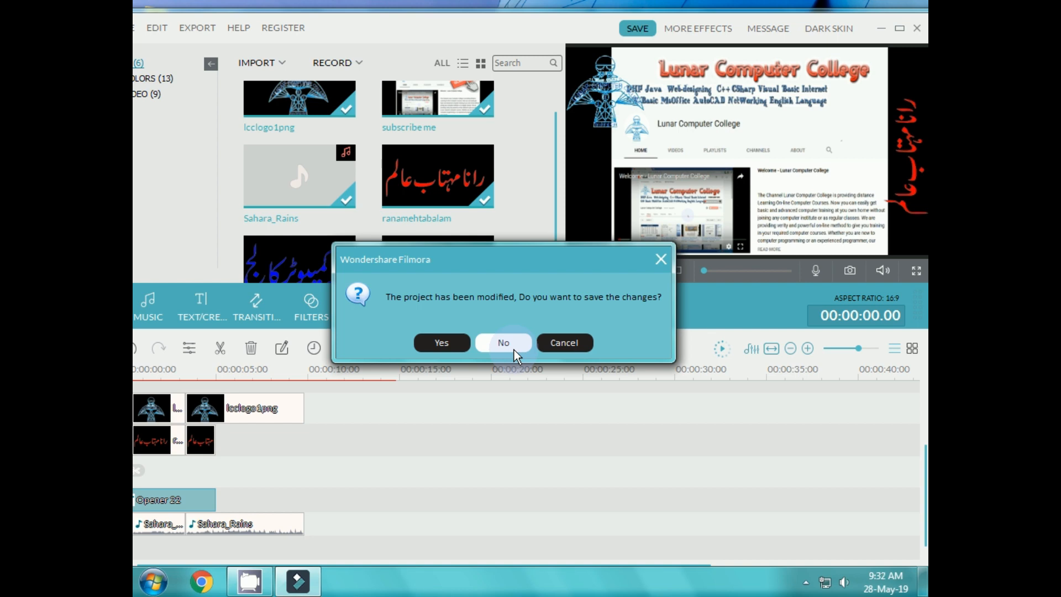
pyautogui.moveTo(550, 267); pyautogui.dragTo(612, 233)
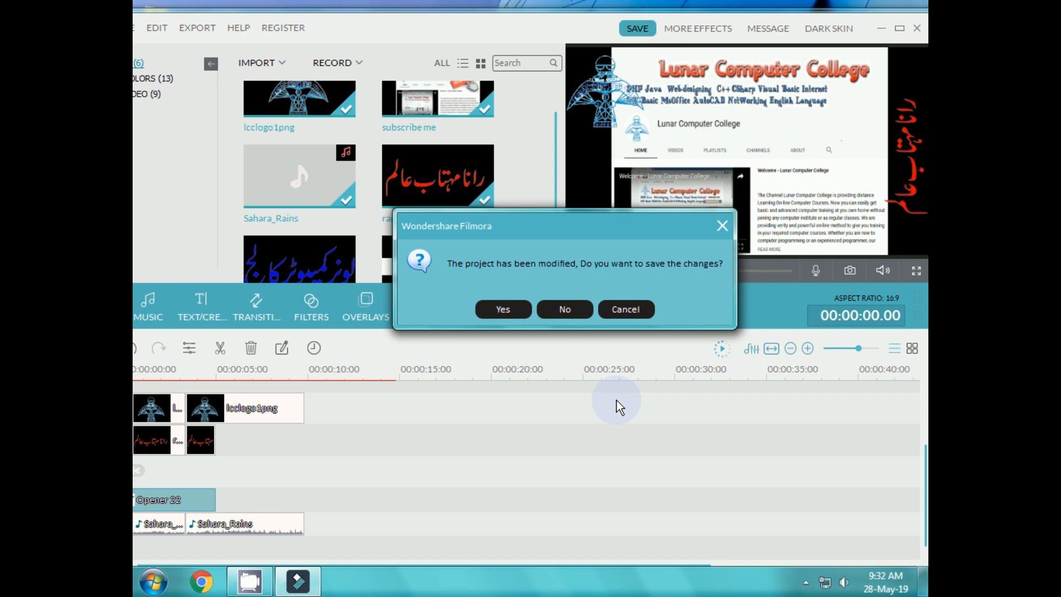
pyautogui.click(568, 308)
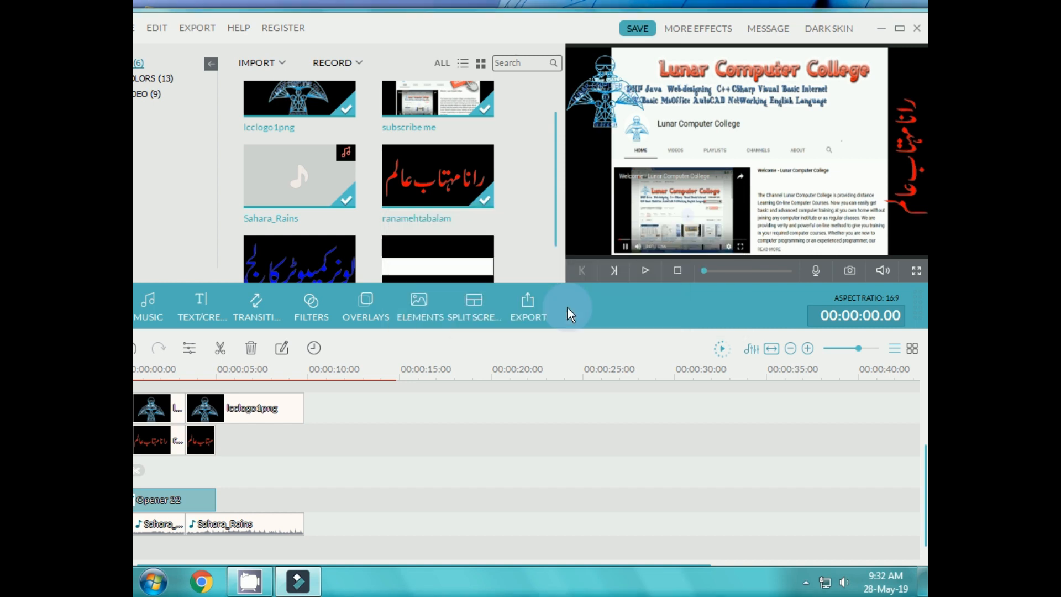